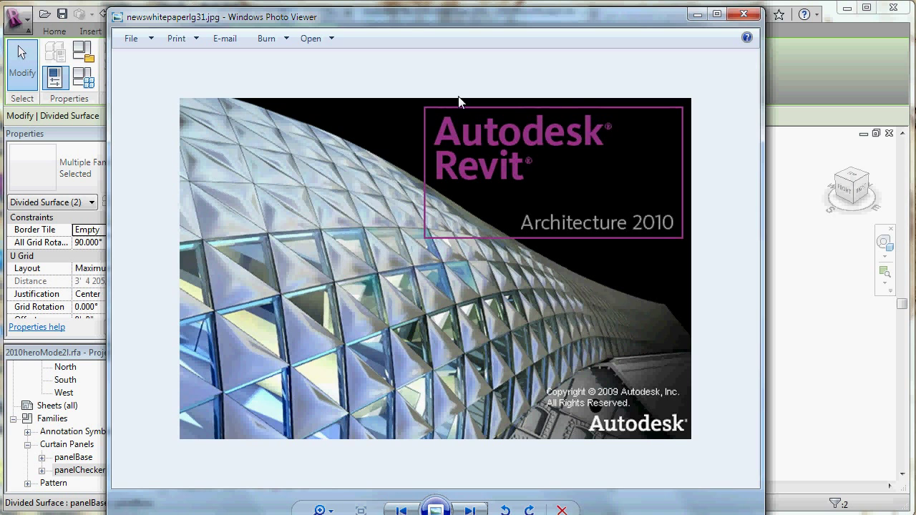
Step: Minimize the Windows Photo Viewer's Revit image to reveal the pyramid-panelled model
left_click(696, 14)
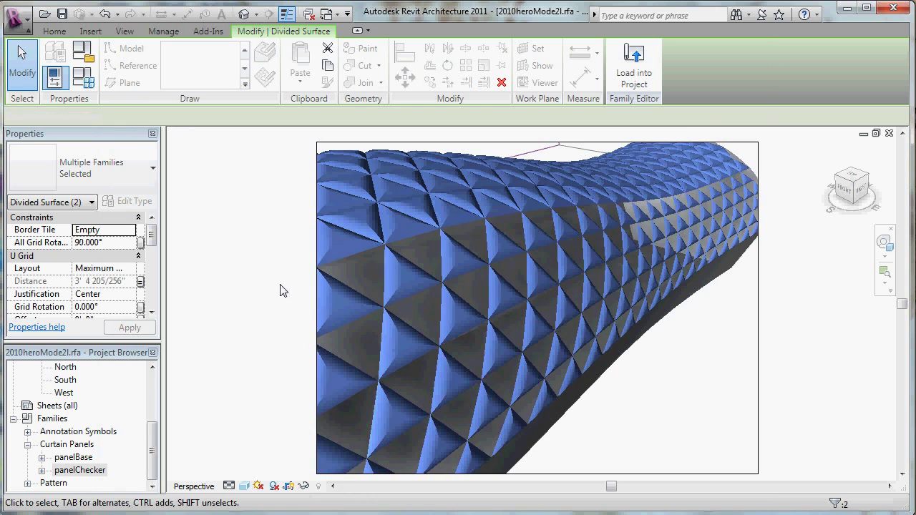
left_click(283, 290)
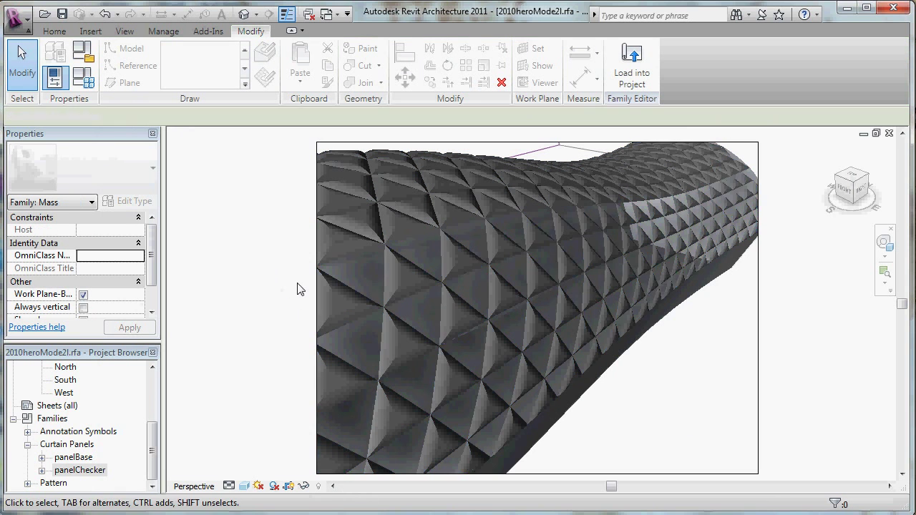
left_click(279, 218)
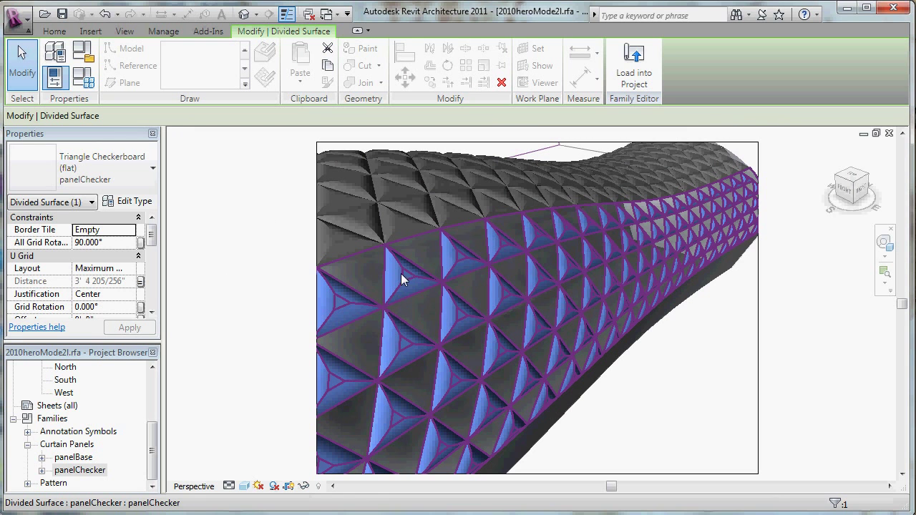
left_click(265, 274)
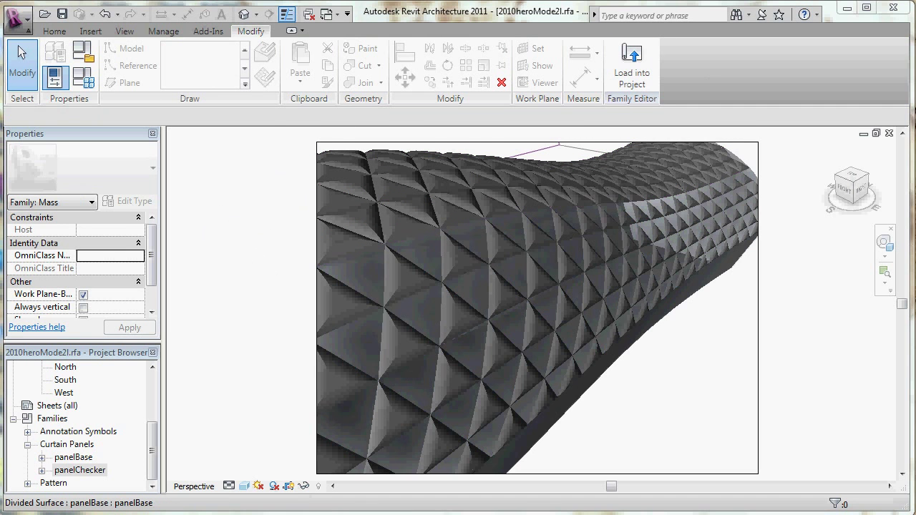
Step: Create a new family from the Curtain Panel Pattern Based template without saving the current file
left_click(15, 19)
mouse_move(91, 72)
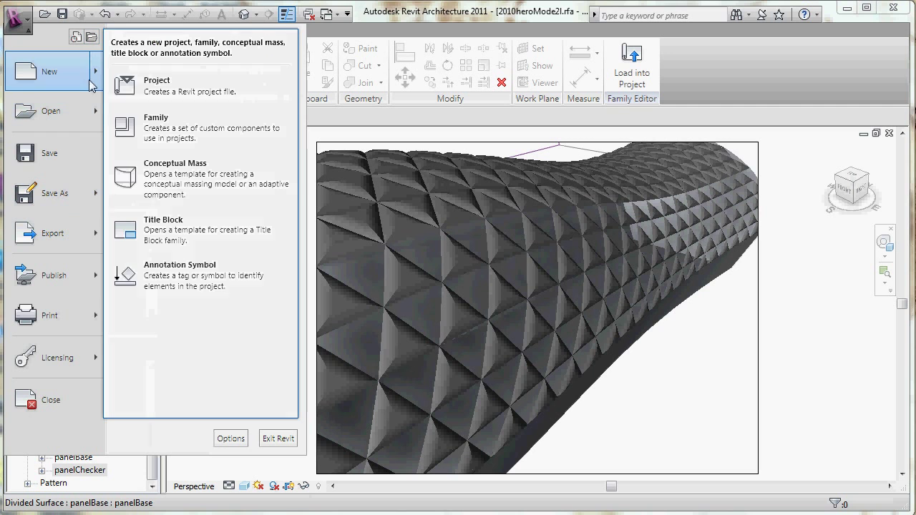
left_click(197, 128)
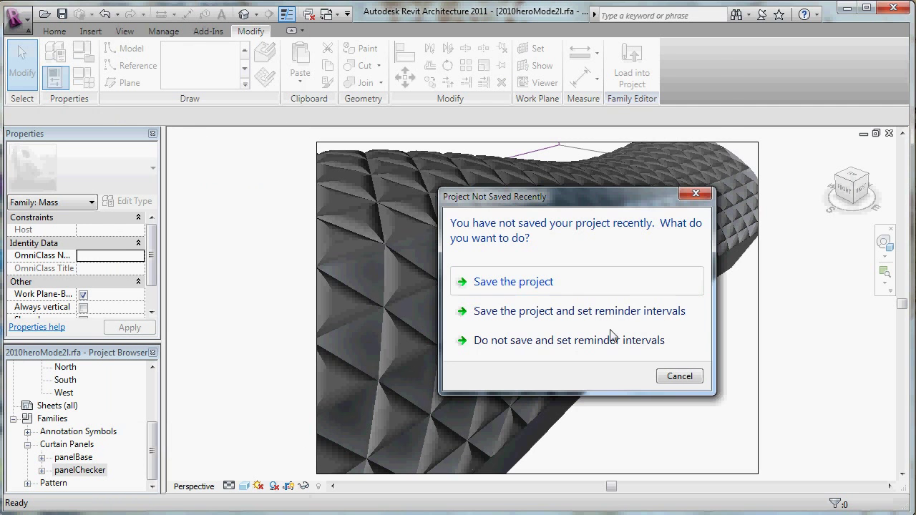
left_click(677, 377)
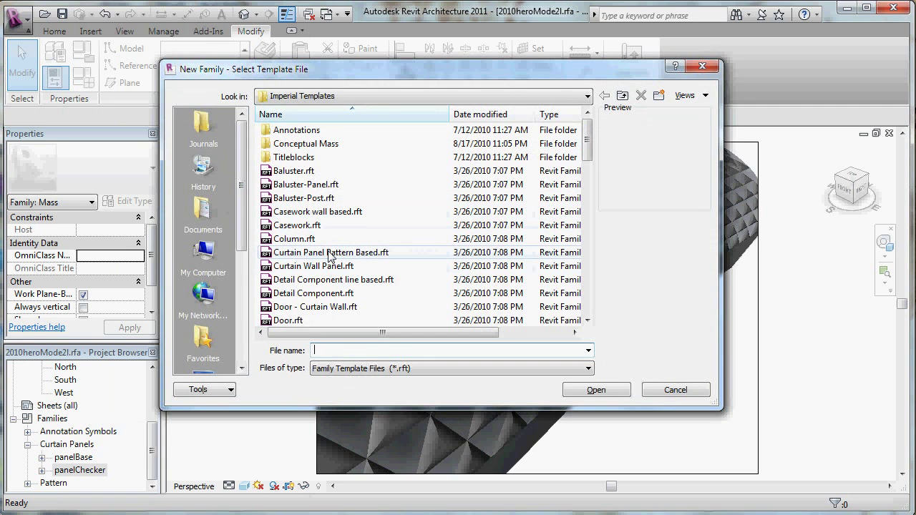
left_click(330, 252)
left_click(596, 390)
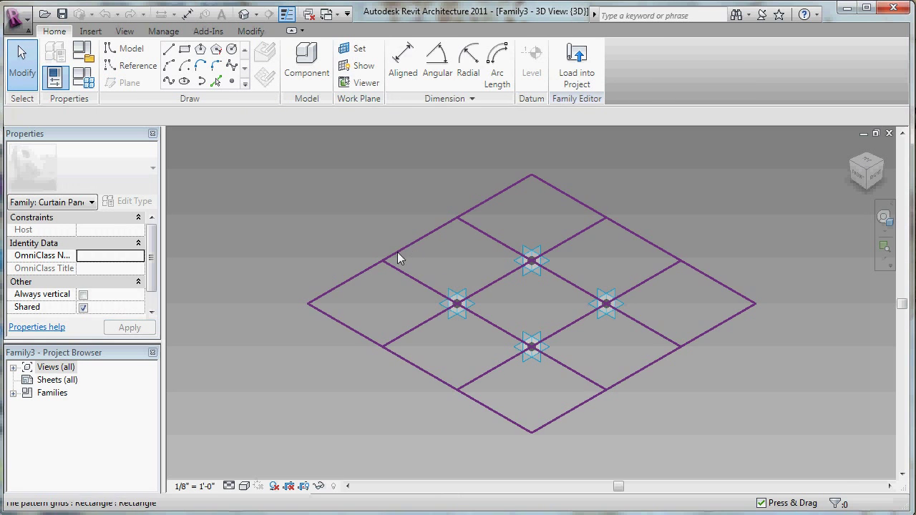
Step: Switch the tile pattern grid to Triangle (flat) and begin editing its vertical spacing
left_click(397, 253)
left_click(65, 179)
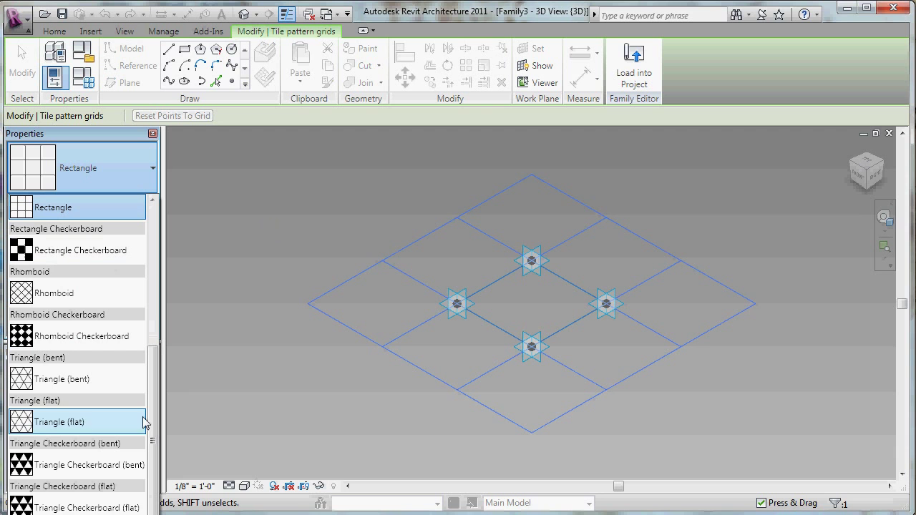
left_click(84, 421)
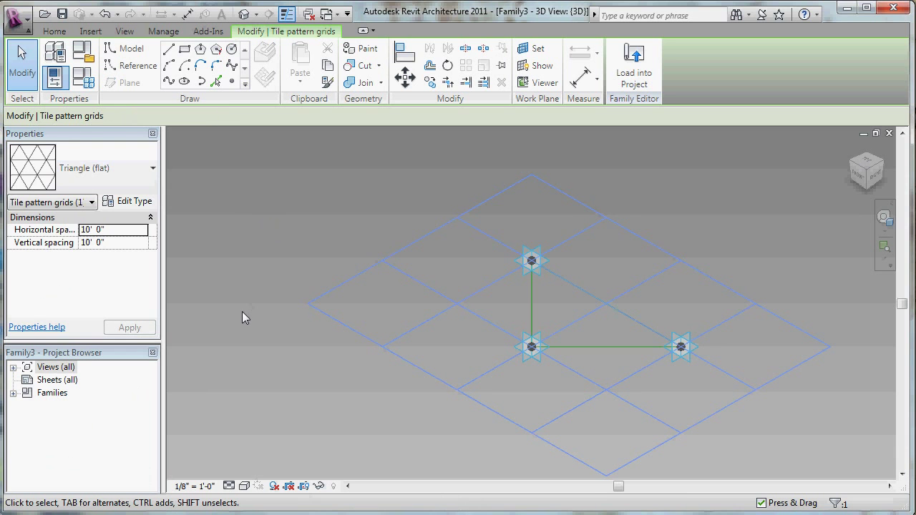
left_click(324, 289)
left_click(423, 242)
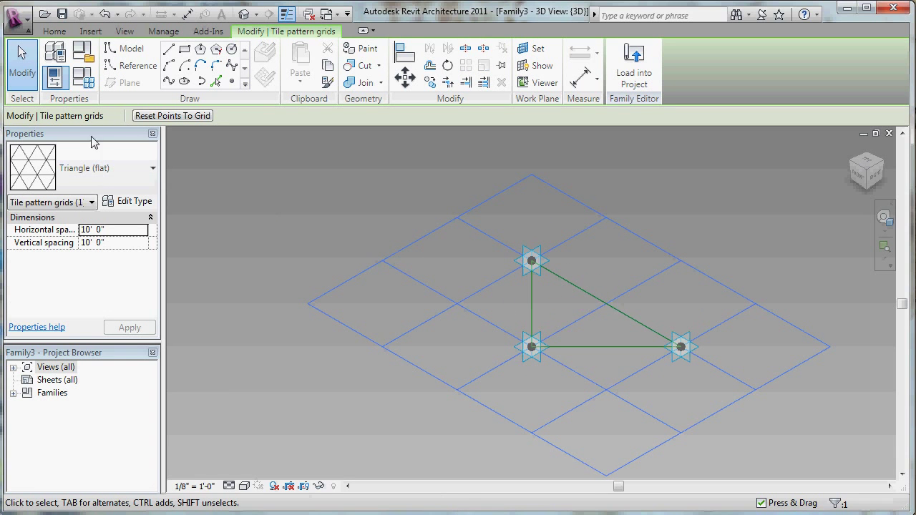
left_click(144, 168)
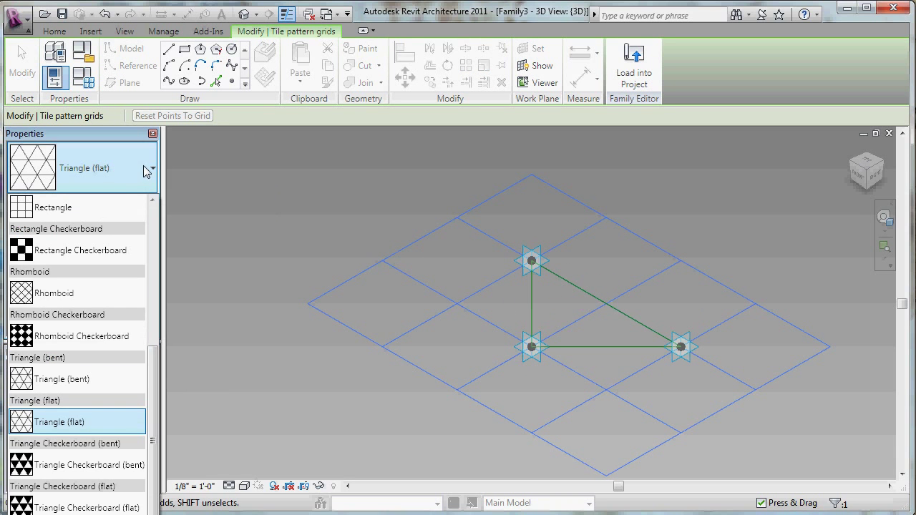
left_click(144, 169)
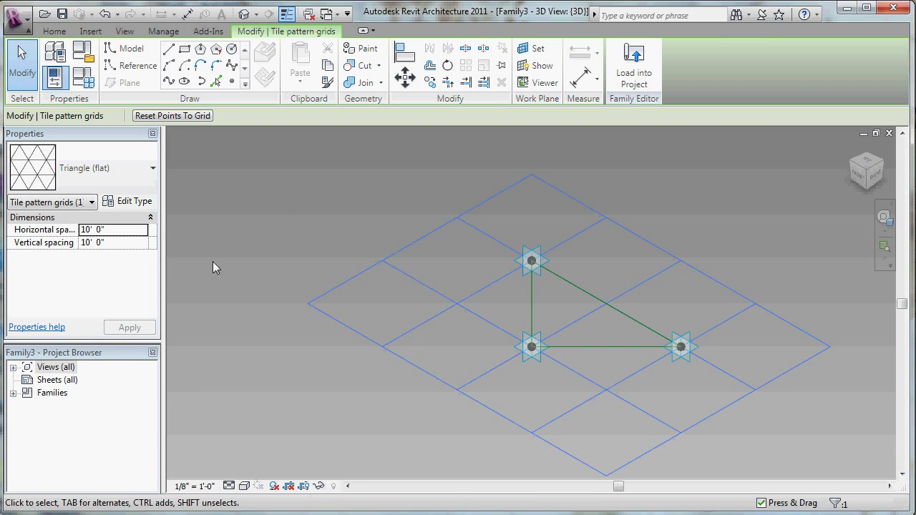
left_click(115, 244)
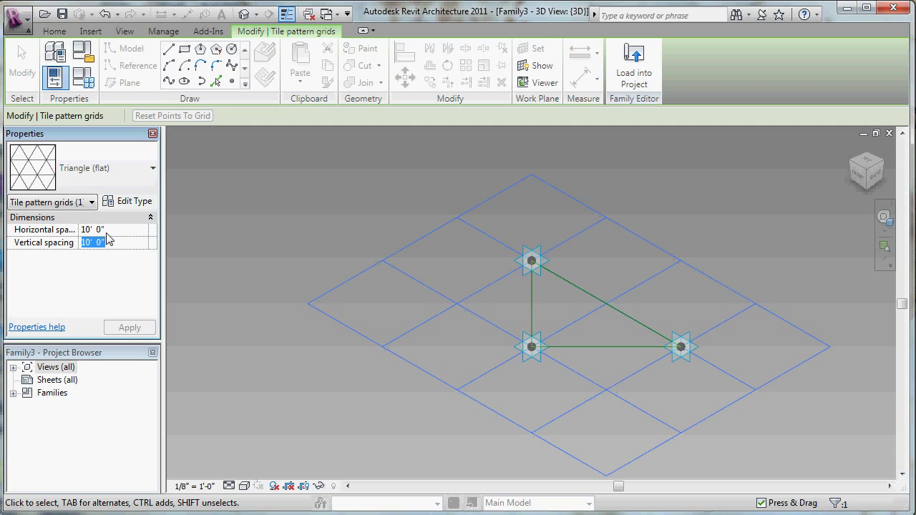
Step: Commit the 17' spacing and draw a reference line from the lower-left corner to the opposite midpoint
type("1")
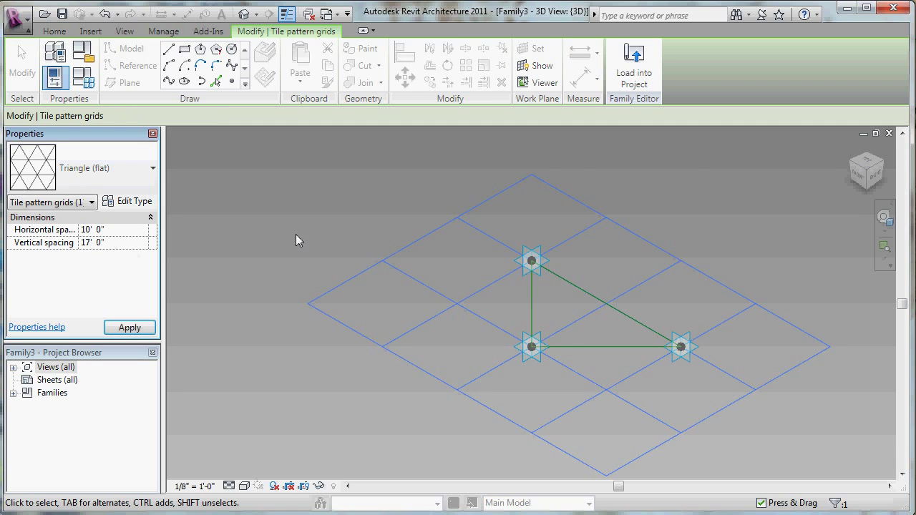
left_click(304, 231)
middle_click_drag(579, 267, 489, 304)
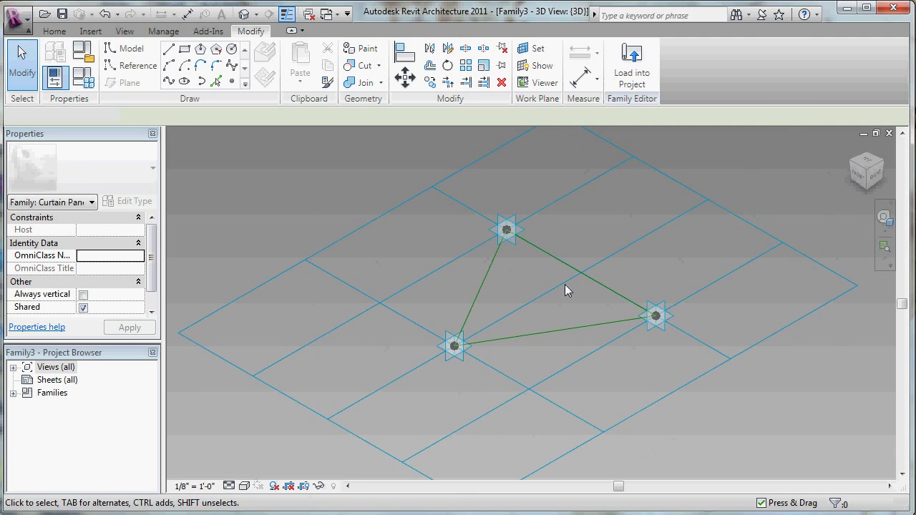
middle_click_drag(564, 290, 551, 322, "shift")
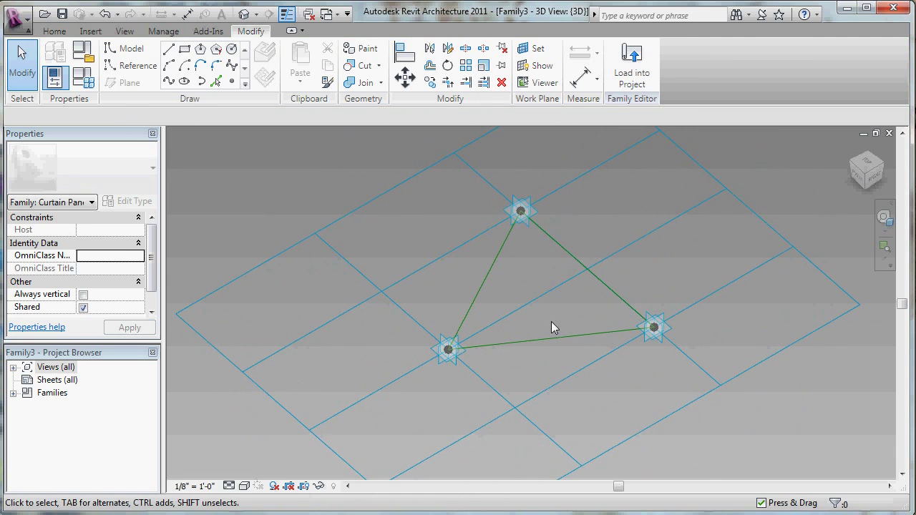
left_click(126, 65)
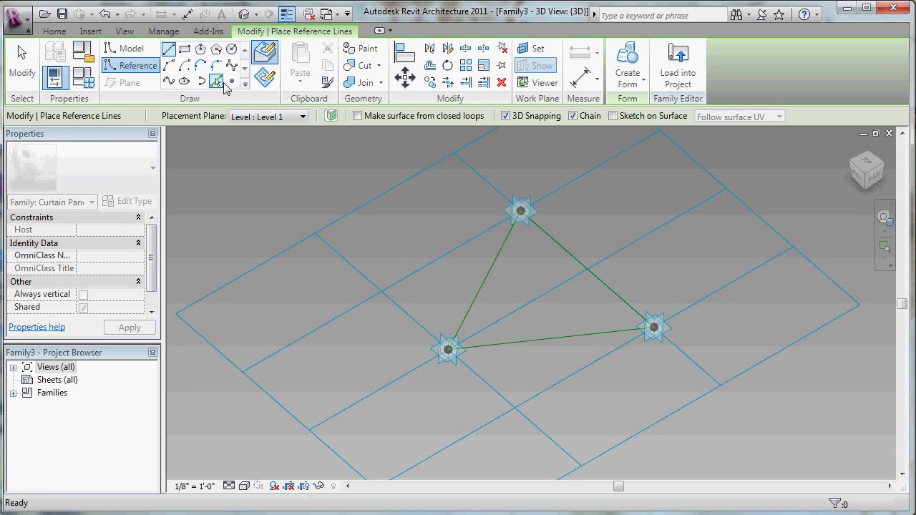
left_click(448, 349)
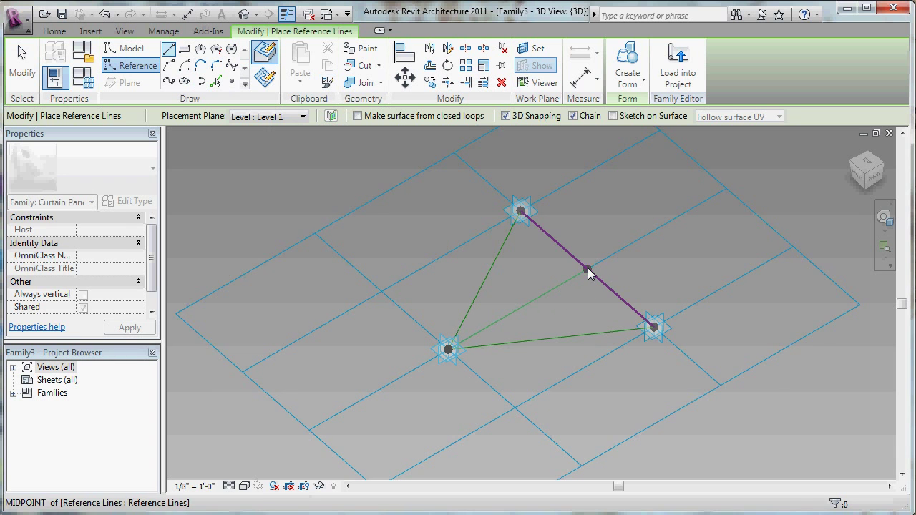
left_click(587, 269)
key("Escape")
key("Escape")
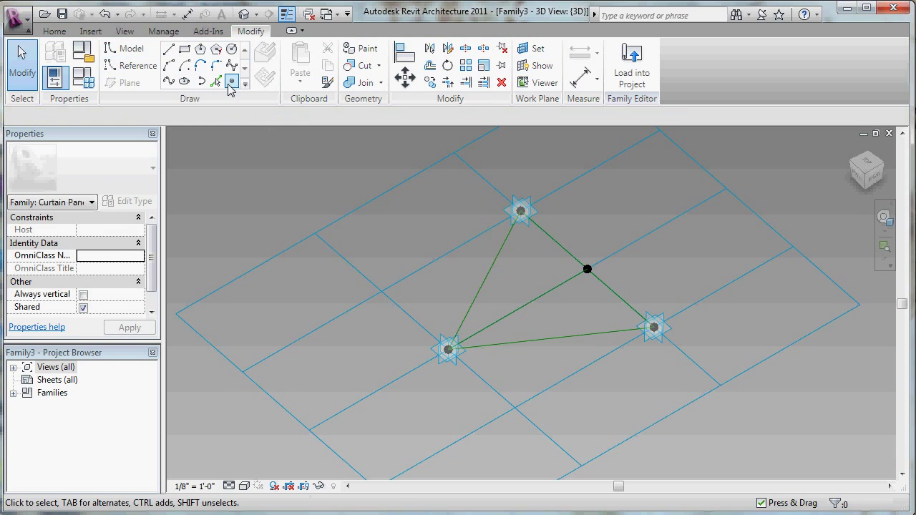
Step: Place a point on the reference line and set its hosted parameter to 0.6666666
left_click(231, 81)
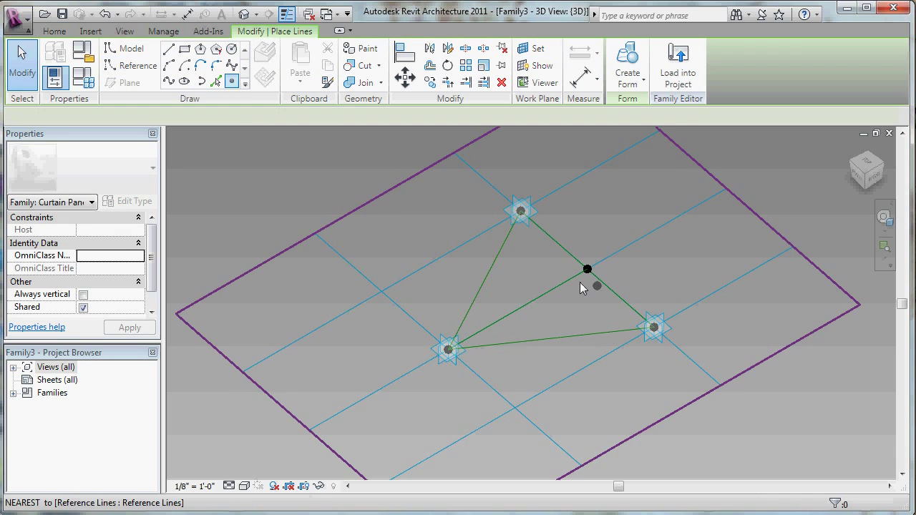
left_click(543, 297)
key("Escape")
key("Escape")
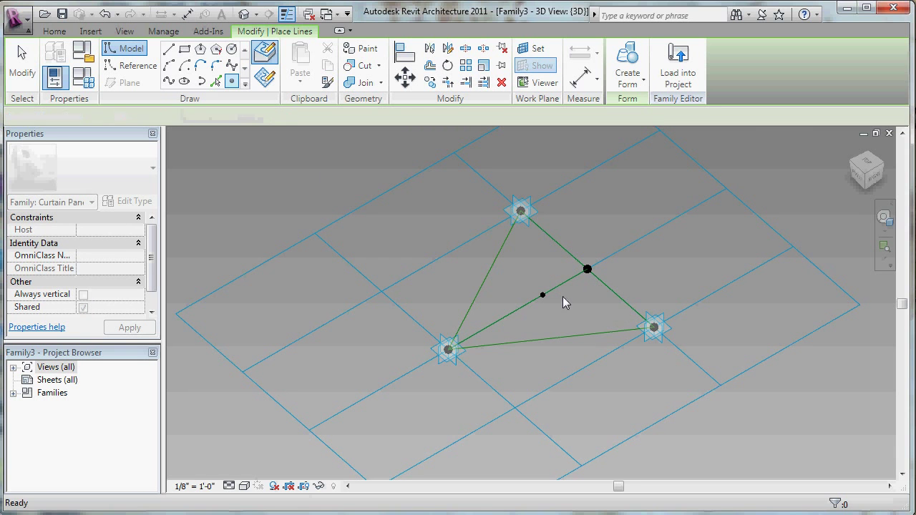
left_click(573, 333)
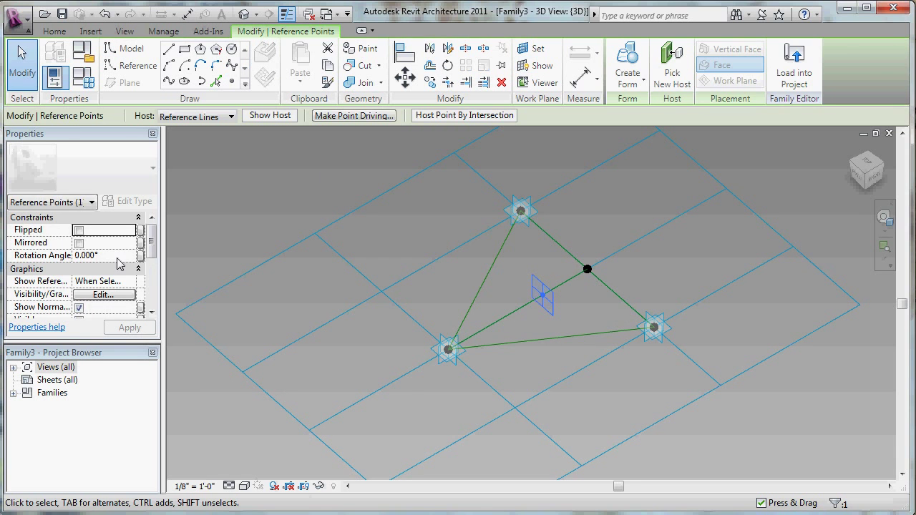
left_click_drag(152, 247, 152, 290)
left_click(114, 257)
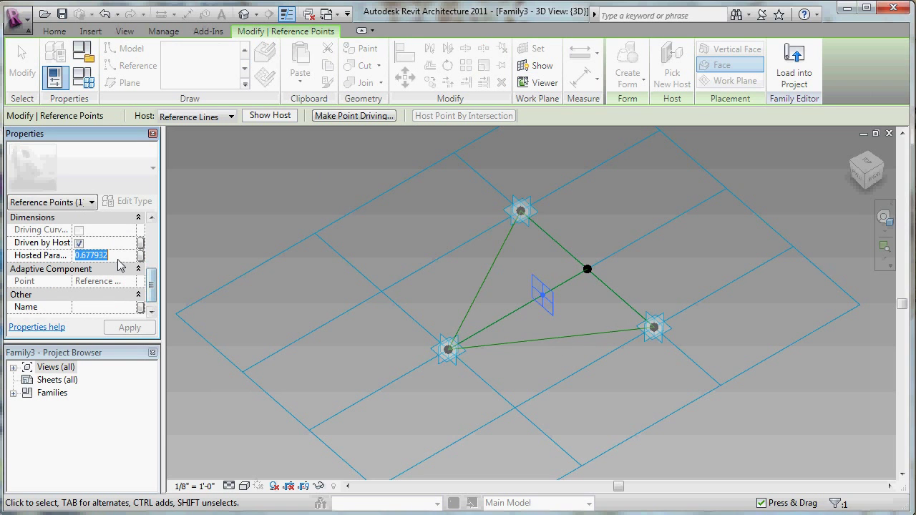
key("BackSpace")
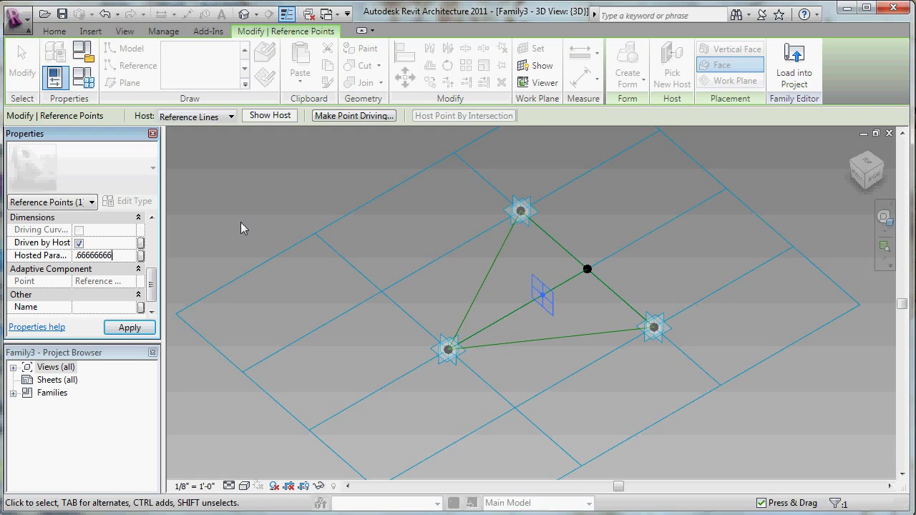
left_click(268, 209)
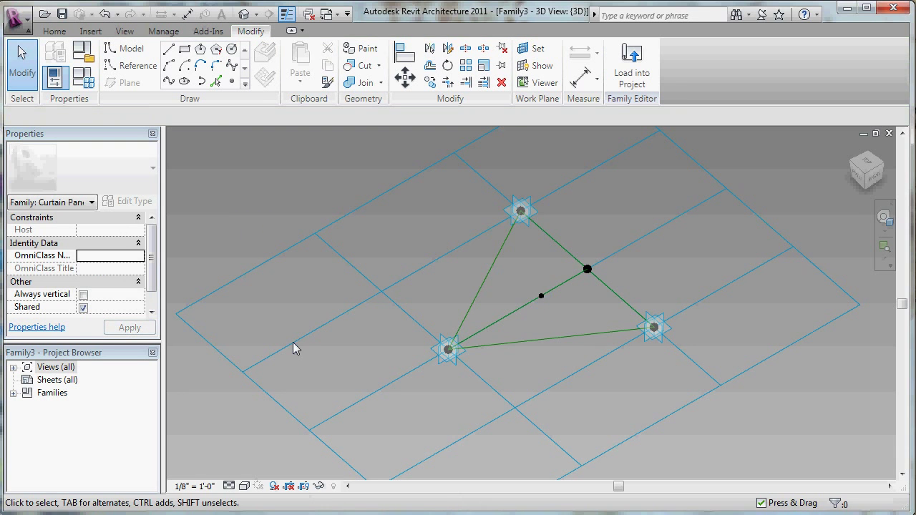
Step: Draw an upright reference line rising from the inner point, using that point as the work plane
middle_click_drag(292, 342, 565, 306, "shift")
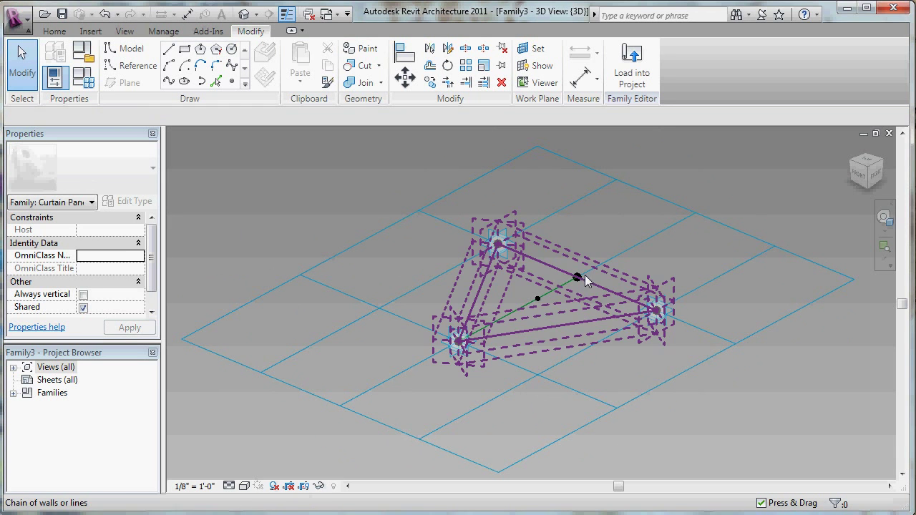
middle_click_drag(601, 241, 583, 260)
scroll(540, 253, "up", 5)
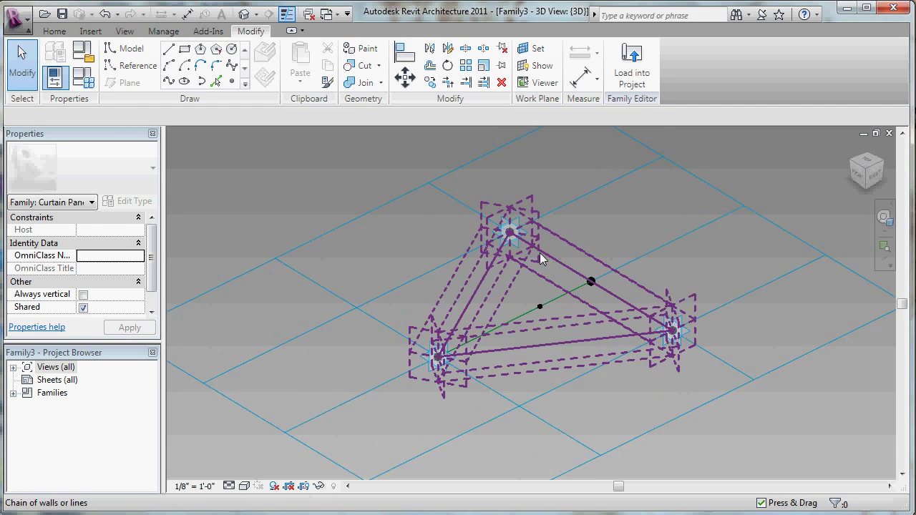
left_click(129, 65)
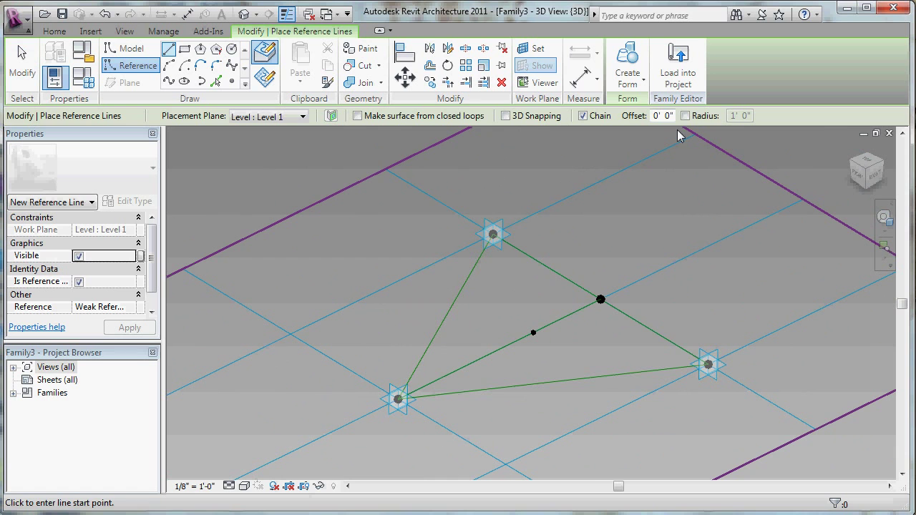
left_click(531, 48)
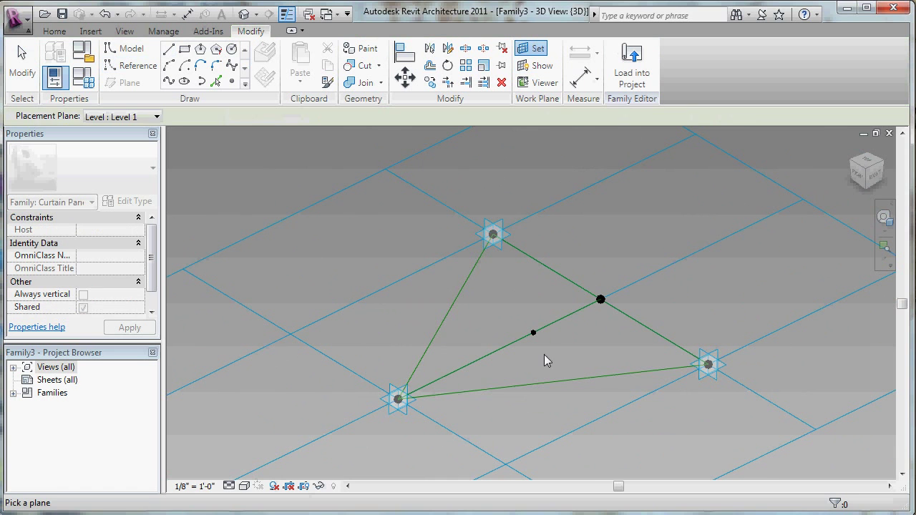
left_click(535, 334)
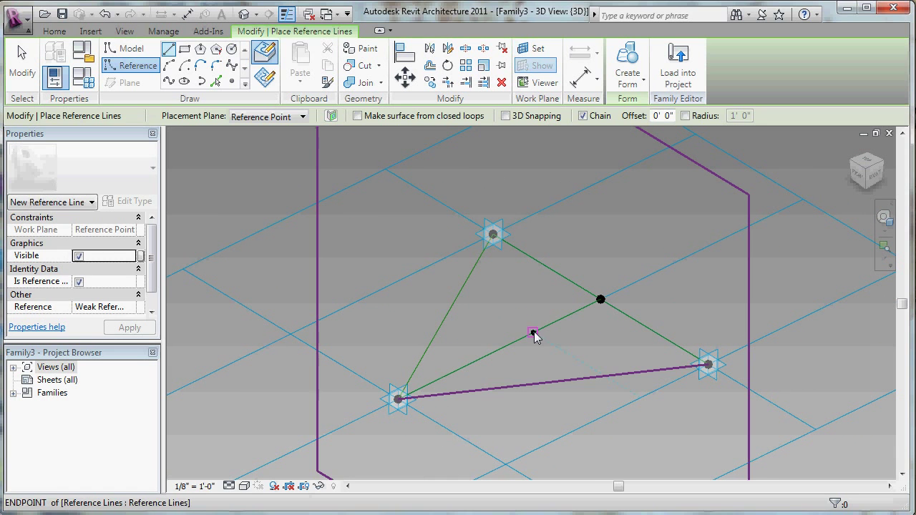
left_click(534, 331)
left_click(533, 263)
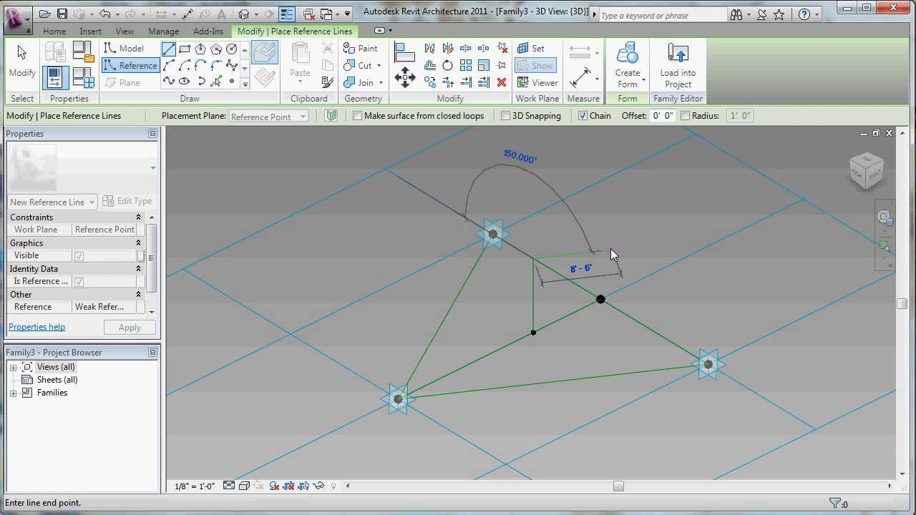
key("Escape")
key("Escape")
Step: Draw a spline from the bottom edge over the upright line's top to the left edge, and make it a reference line
mouse_move(583, 240)
middle_mouse_down("shift")
mouse_move(557, 320)
mouse_move(583, 284)
mouse_move(597, 283)
middle_mouse_up("shift")
left_click(169, 82)
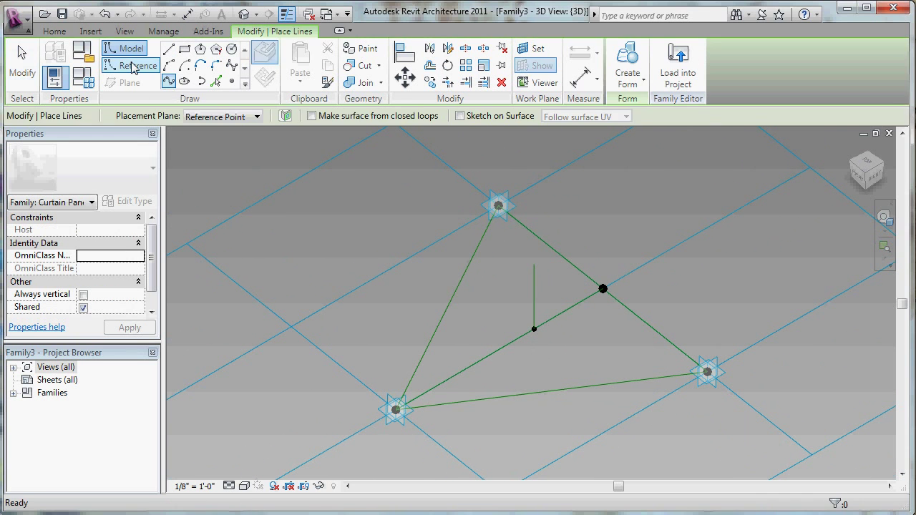
left_click(601, 386)
left_click(534, 265)
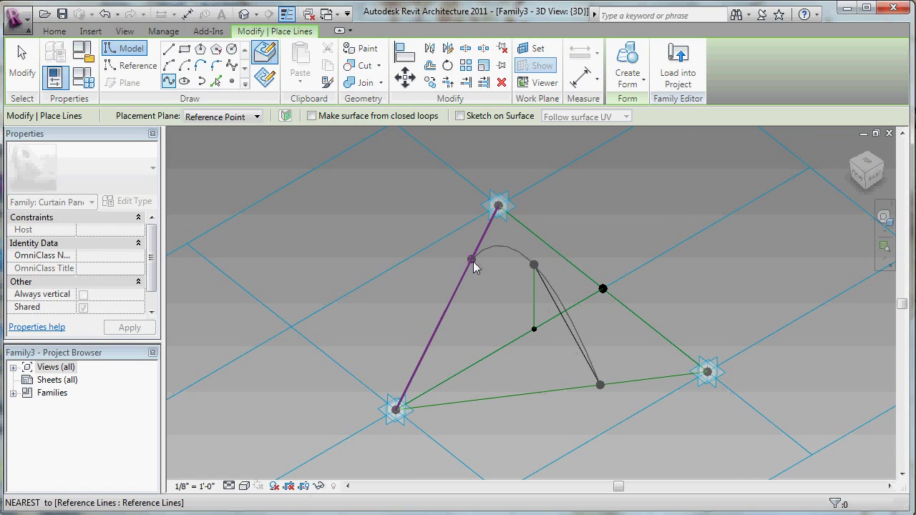
left_click(470, 264)
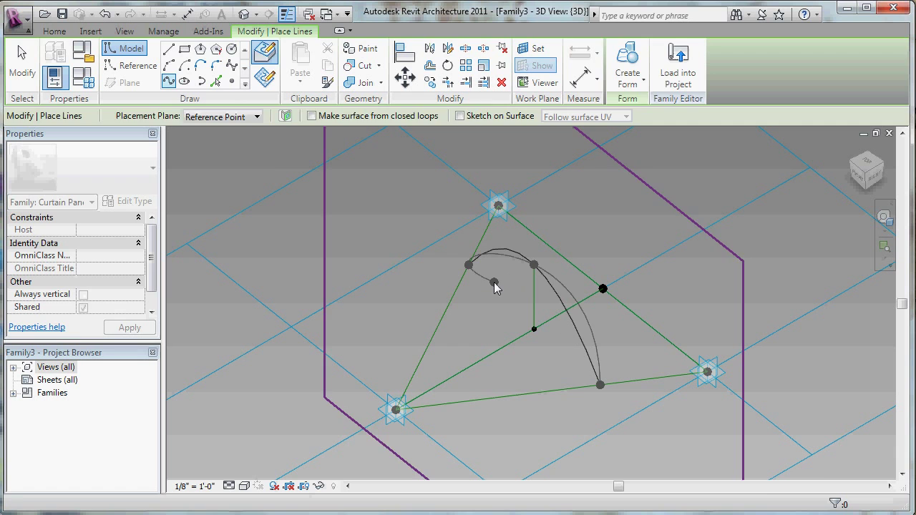
key("Escape")
key("Escape")
left_click(580, 338)
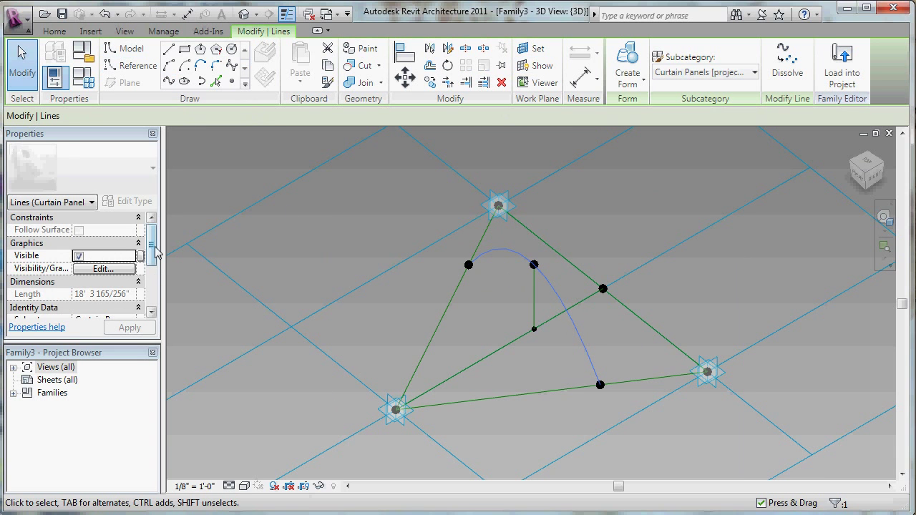
scroll(155, 247, "down", 3)
left_click(79, 255)
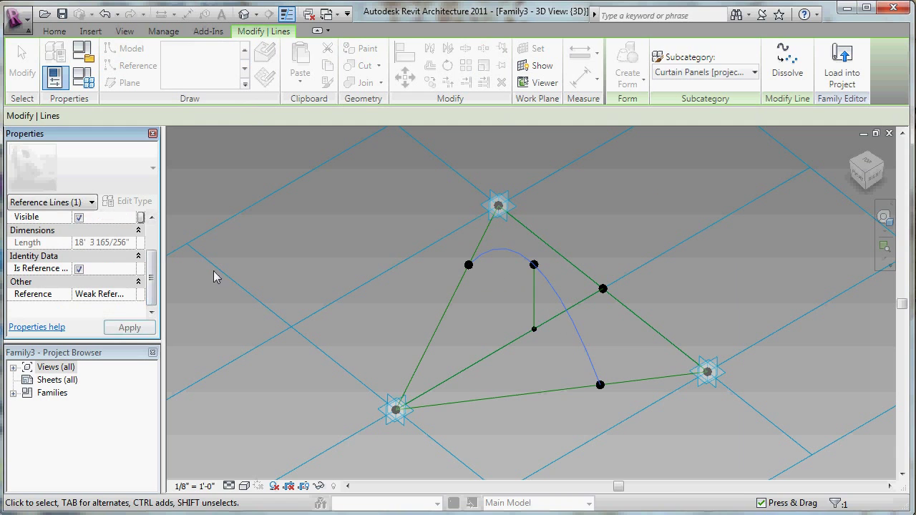
left_click(366, 362)
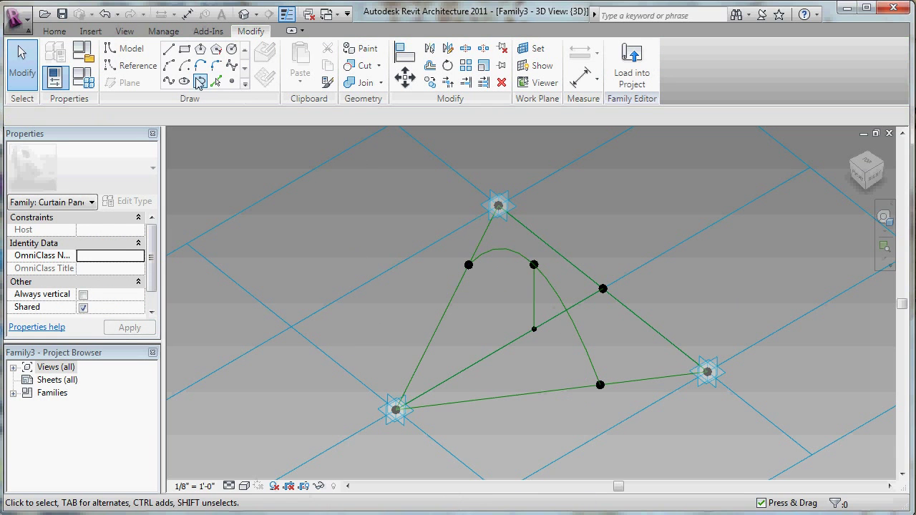
Step: With 3D snapping on, draw a short reference line across the lower-left corner, then select it with the arc
left_click(127, 65)
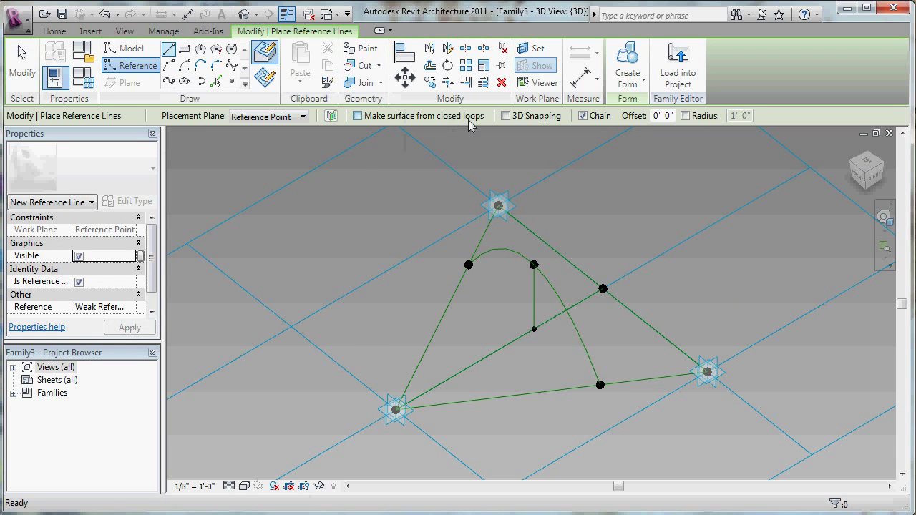
left_click(506, 117)
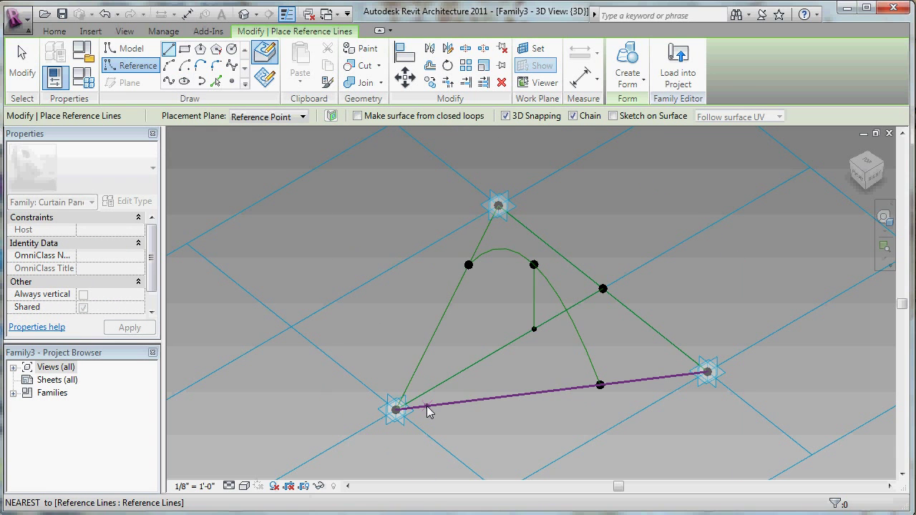
left_click(426, 406)
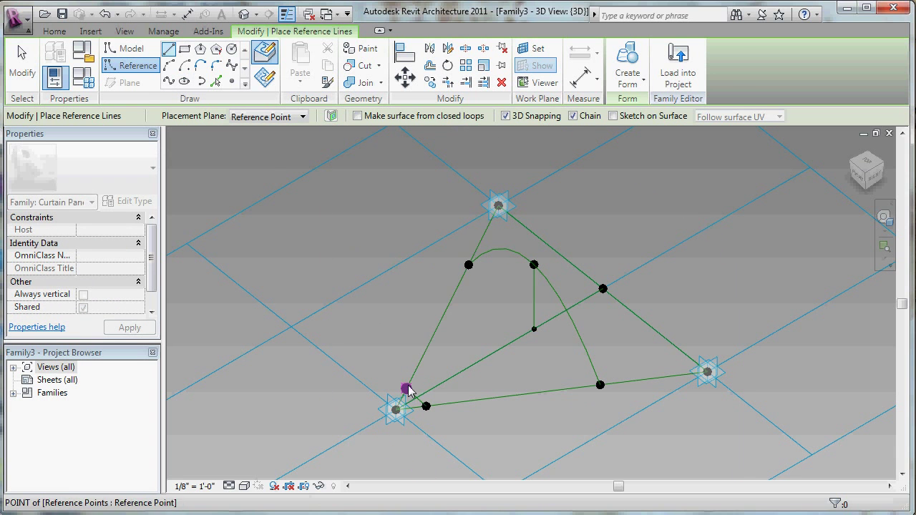
left_click(406, 387)
key("Escape")
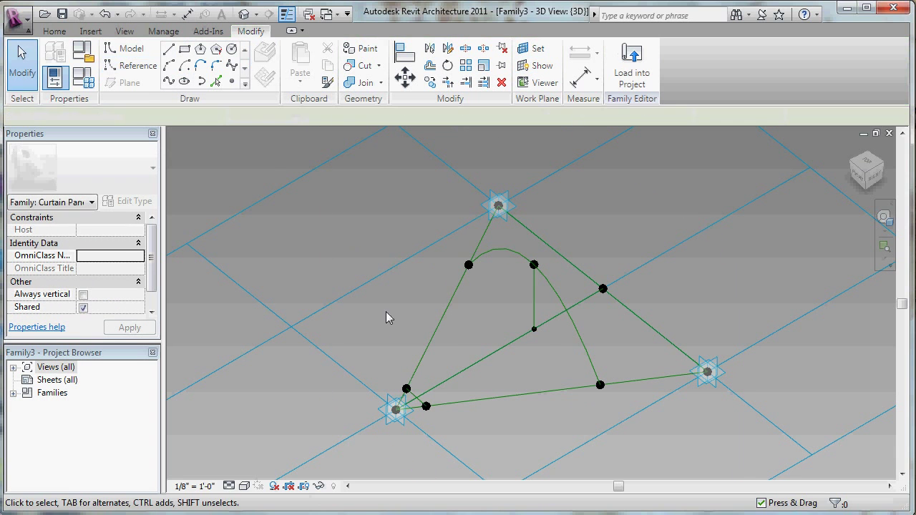
left_click(415, 397)
left_click(577, 340, "ctrl")
key("Tab")
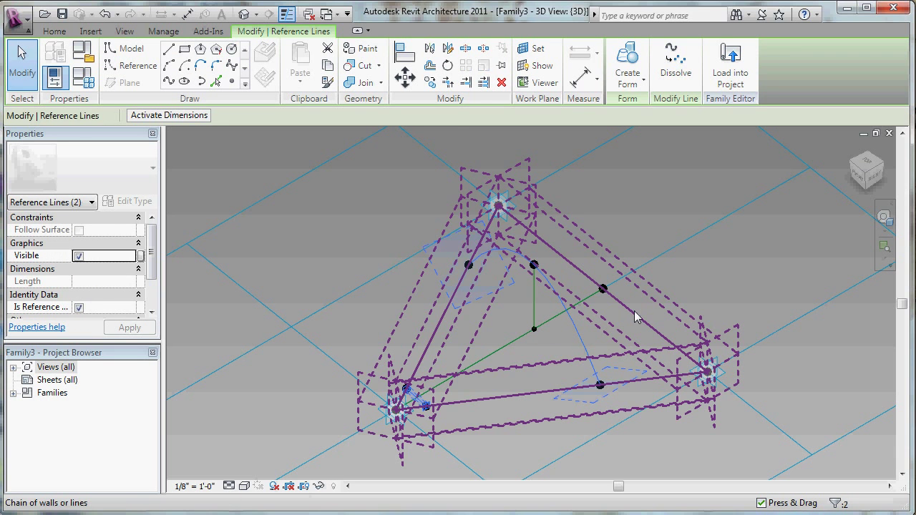
Step: Add the top-right edge to the selection and create a surface form arching along the spline
key("Tab")
left_click(636, 317, "ctrl")
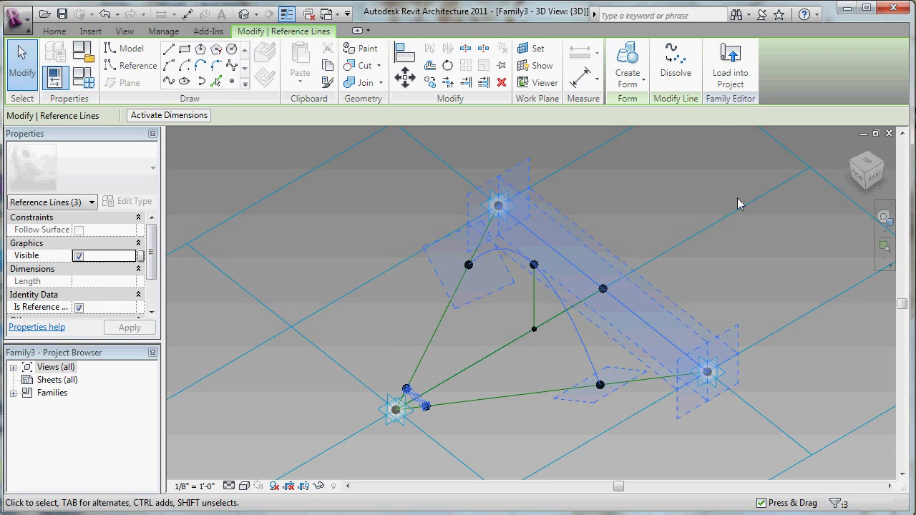
left_click(627, 64)
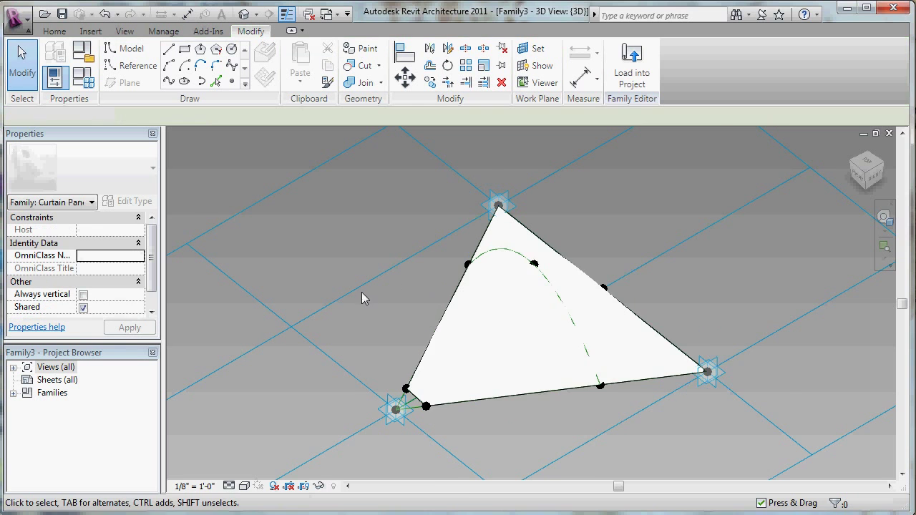
mouse_move(364, 297)
middle_mouse_down("shift")
mouse_move(367, 313)
mouse_move(336, 227)
mouse_move(353, 165)
mouse_move(571, 303)
mouse_move(694, 254)
mouse_move(673, 219)
mouse_move(465, 339)
mouse_move(362, 278)
middle_mouse_up("shift")
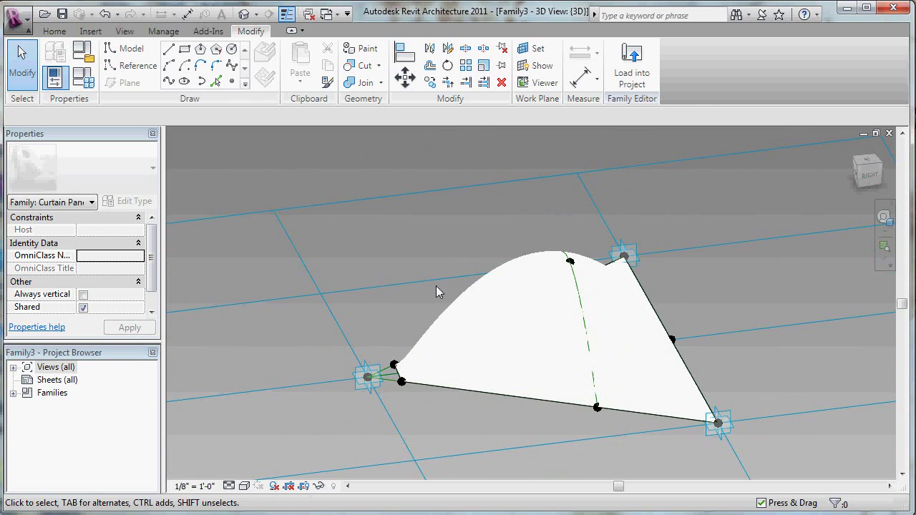
left_click(480, 306)
key("Delete")
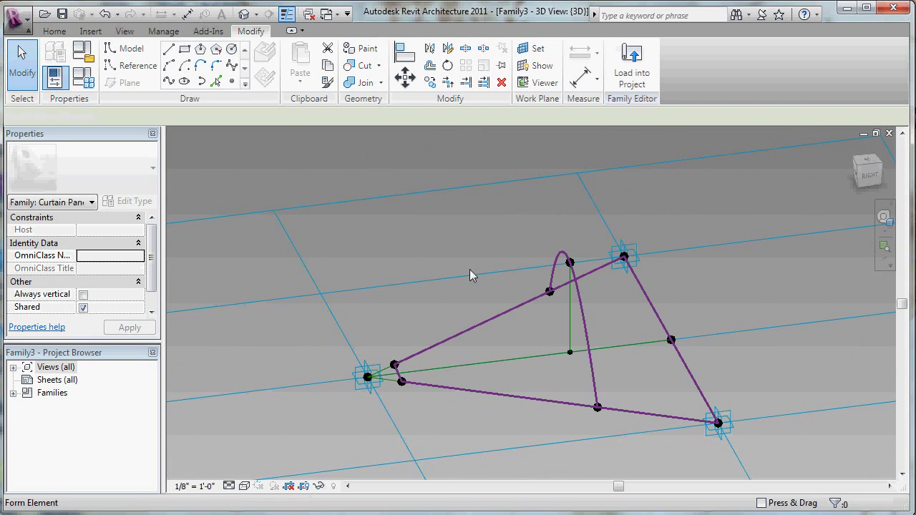
left_click(549, 292)
left_click(550, 328)
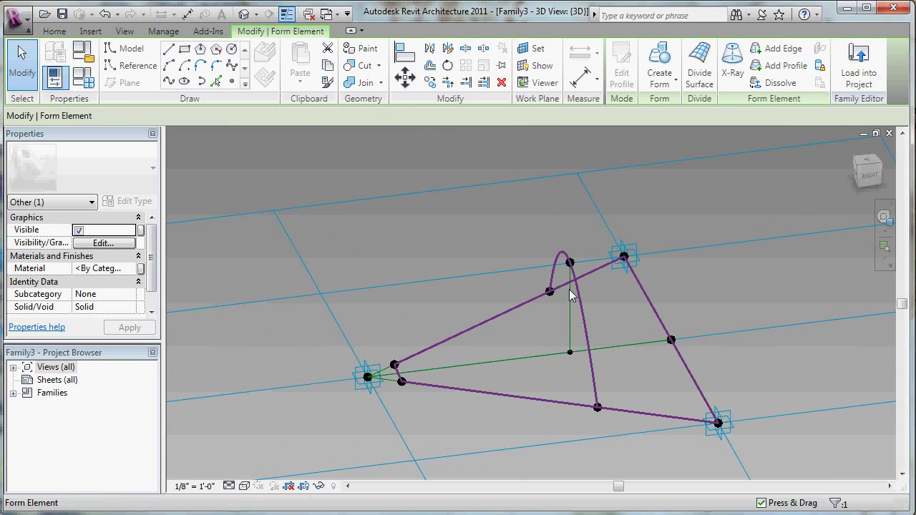
Step: Shorten the upright reference line to 1'
left_click(467, 246)
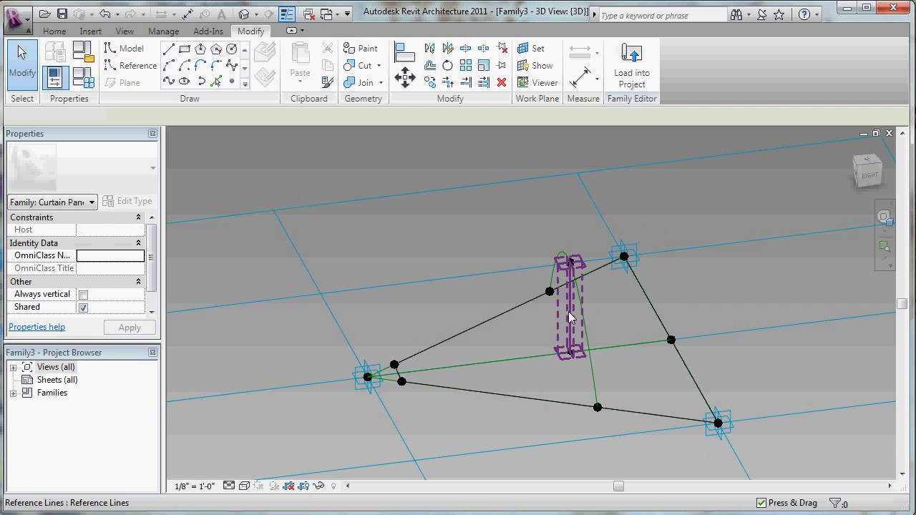
left_click(569, 322)
left_click(552, 307)
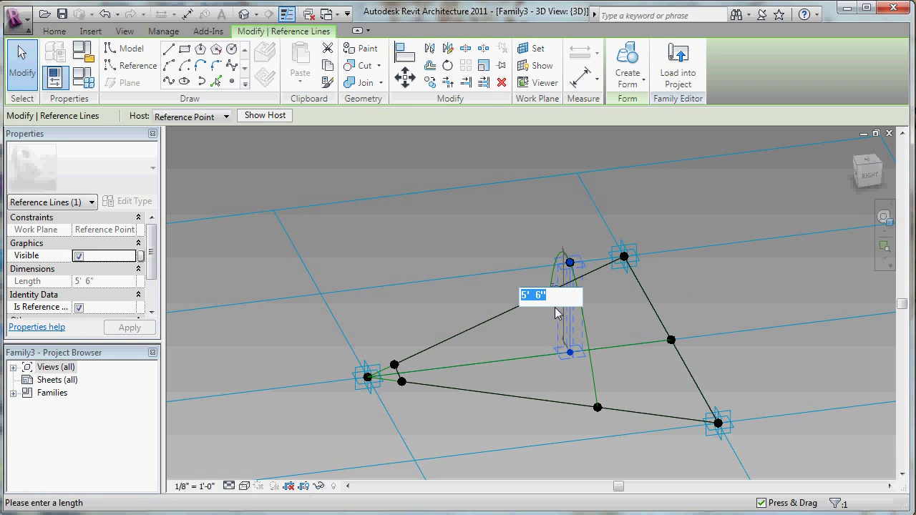
type("1")
key("Return")
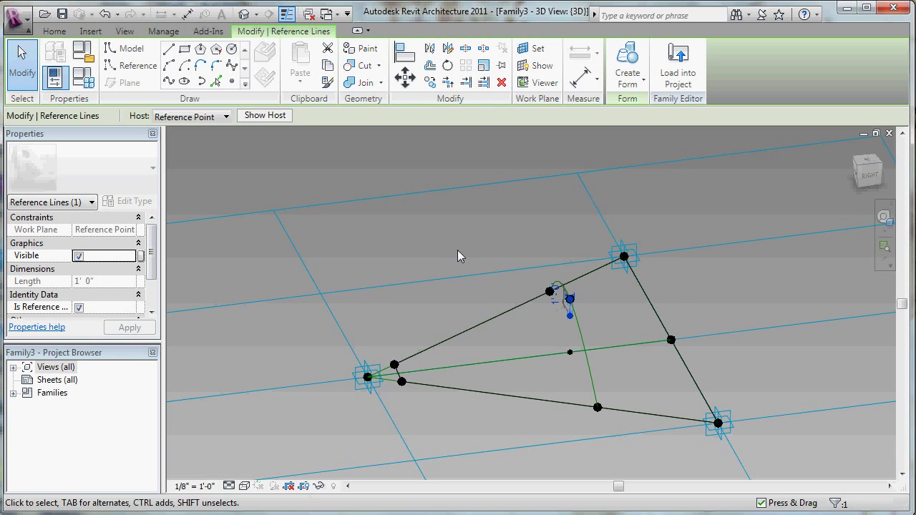
left_click(457, 250)
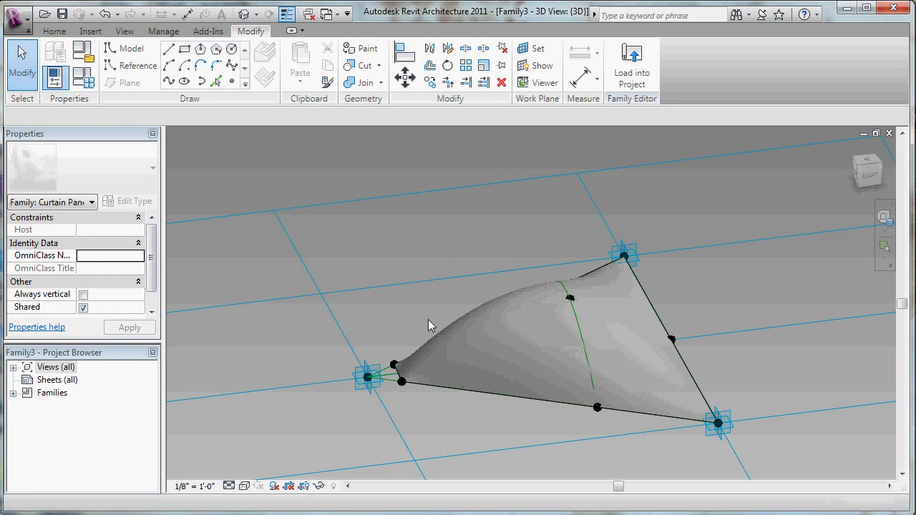
Step: Drag the lower-left edge's points nearer the corner to narrow the surface's clipped tip
mouse_move(432, 271)
middle_mouse_down("shift")
mouse_move(503, 224)
mouse_move(596, 272)
mouse_move(401, 336)
middle_mouse_up("shift")
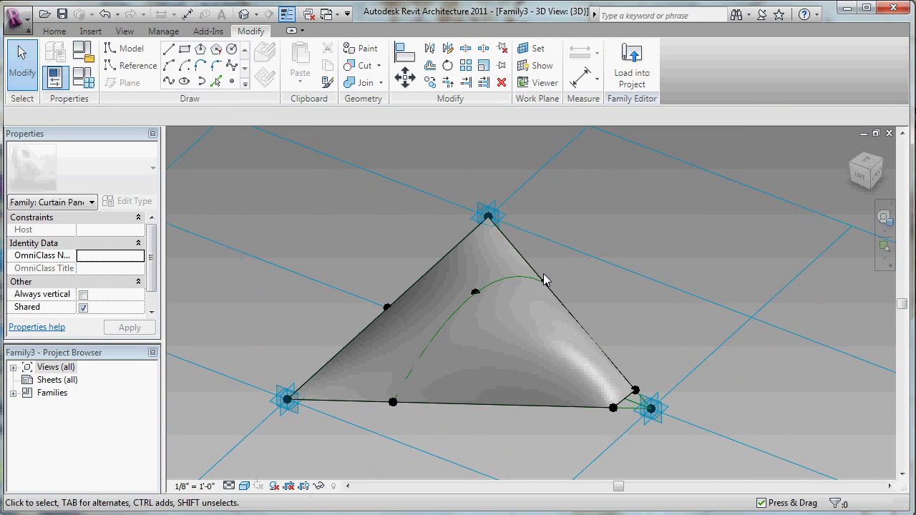
middle_click_drag(639, 290, 382, 346, "shift")
scroll(390, 380, "up", 4)
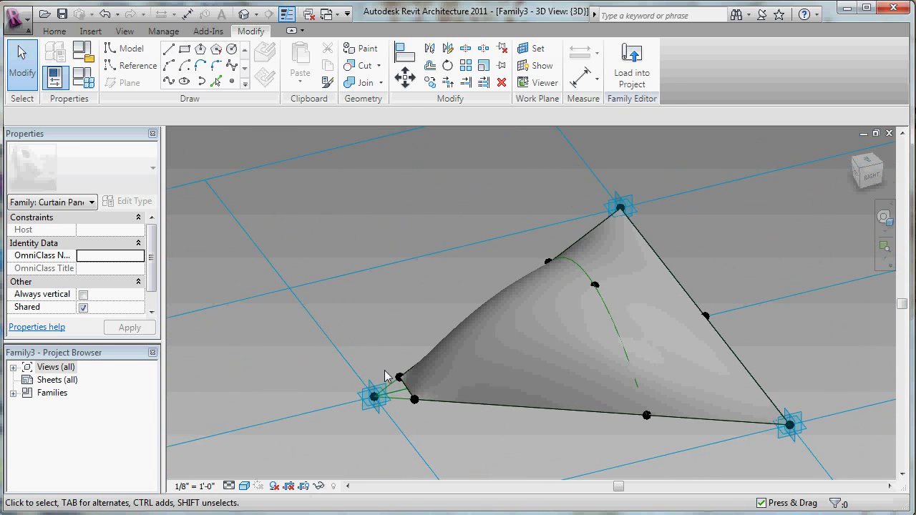
left_click(409, 381)
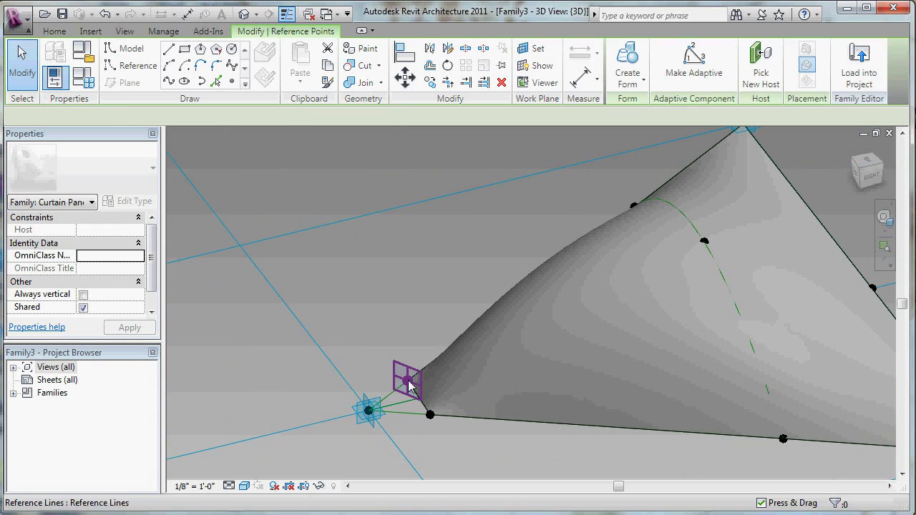
left_click_drag(409, 382, 396, 390)
left_click(412, 443)
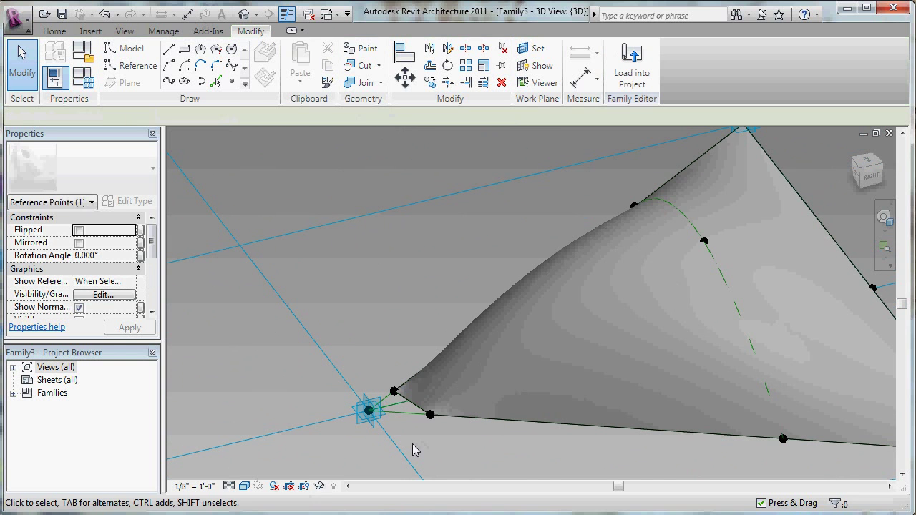
left_click(429, 417)
left_click_drag(430, 426, 371, 418)
left_click(351, 329)
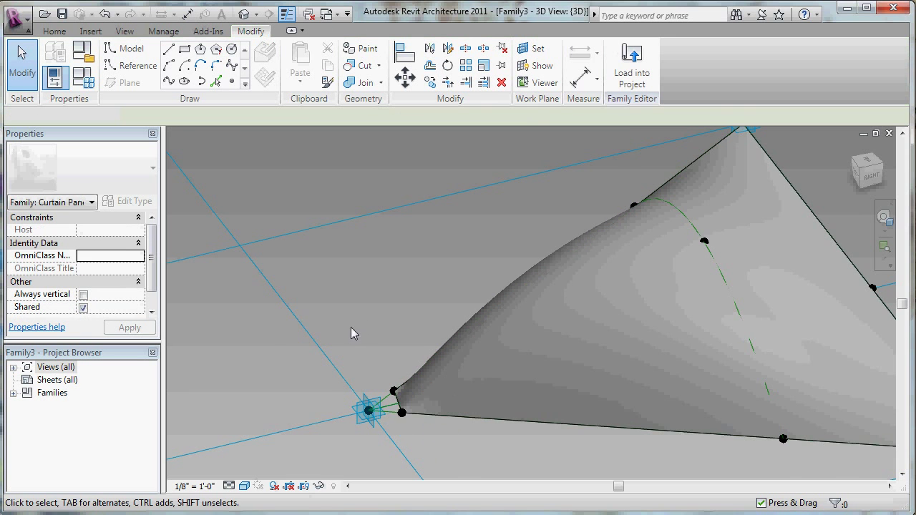
middle_click_drag(350, 326, 691, 209, "shift")
scroll(364, 317, "down", 2)
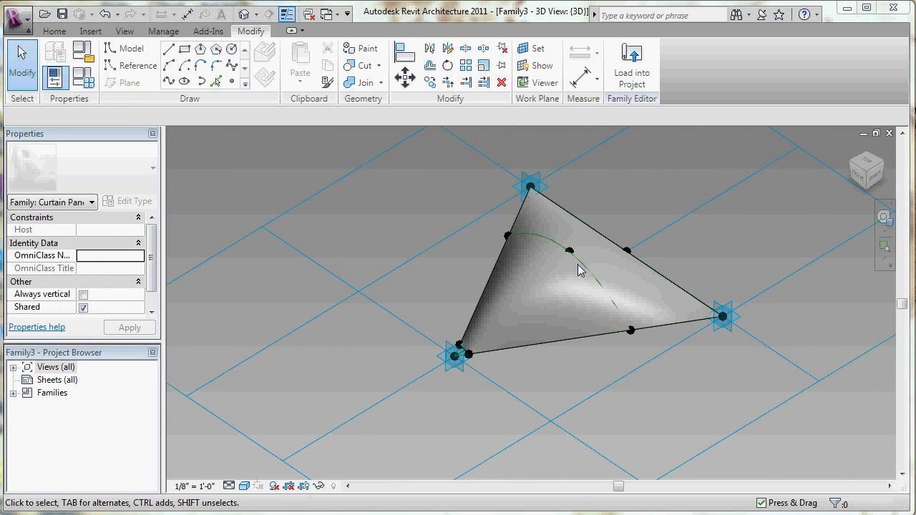
Step: Delete the curved surface, arc and leftover corner elements, leaving the flat triangle
left_click(540, 262)
key("Delete")
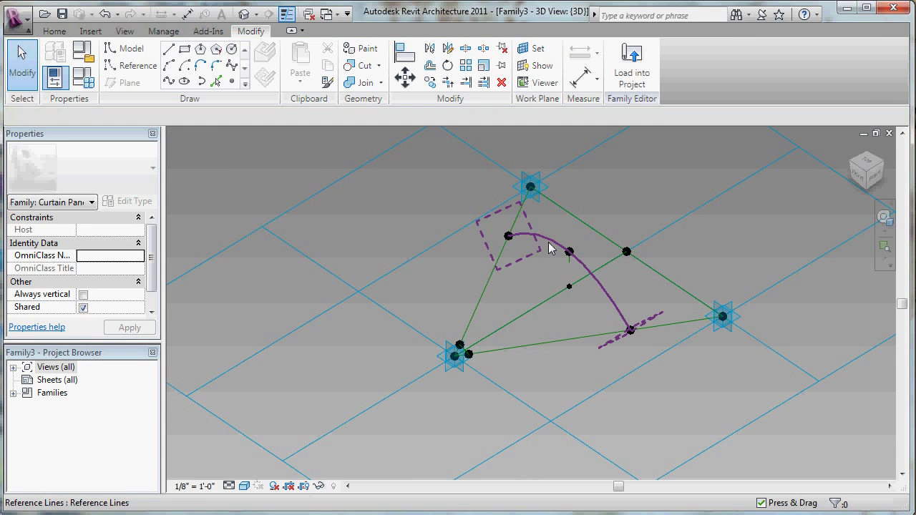
key("ctrl+z")
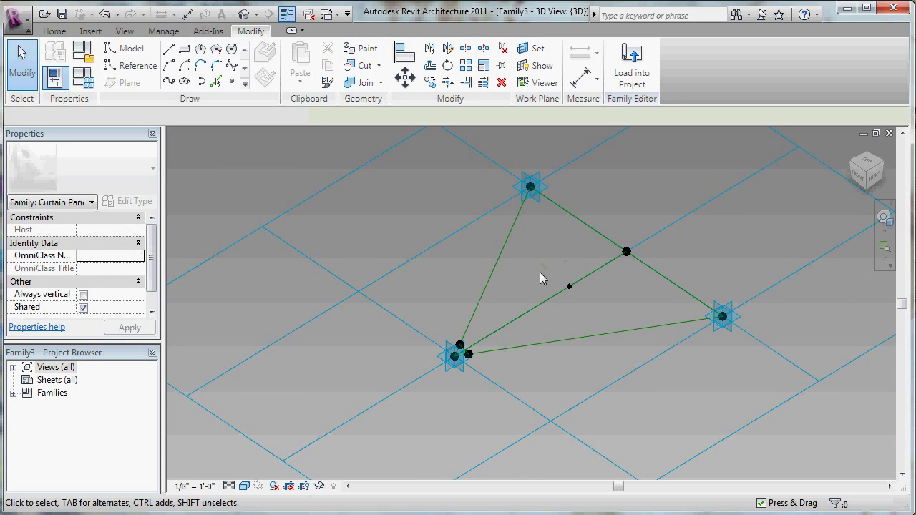
middle_click_drag(553, 272, 447, 310, "shift")
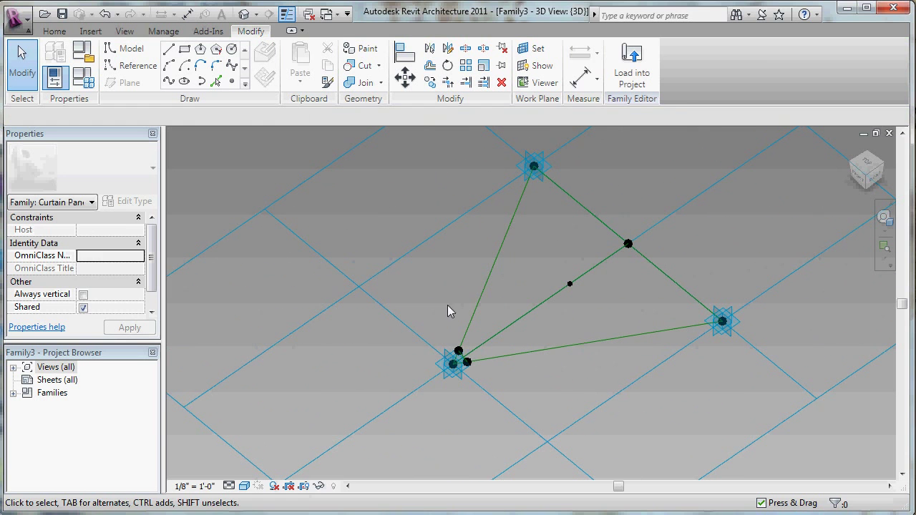
left_click_drag(433, 303, 524, 407)
key("Delete")
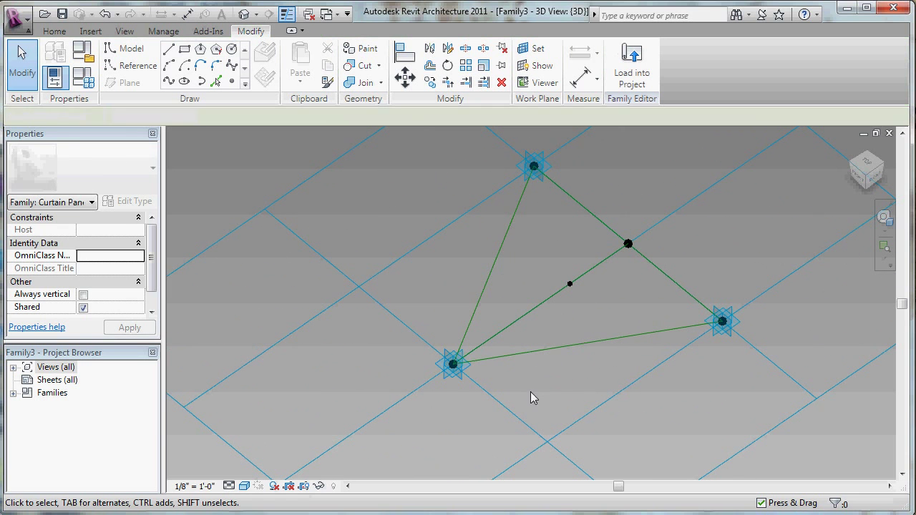
middle_click_drag(562, 384, 570, 296, "shift")
middle_click_drag(664, 194, 626, 251)
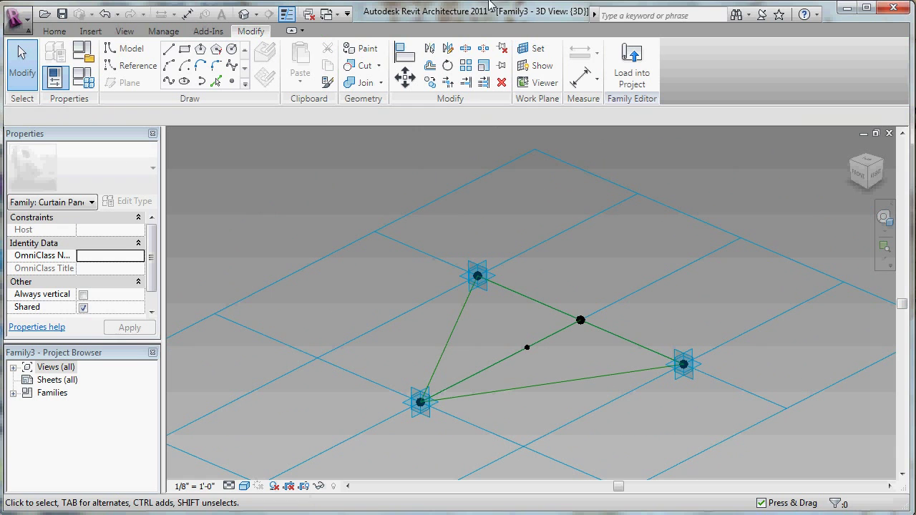
Step: Host a reference point on each of the three corner adaptive points' work planes
left_click_drag(542, 100, 562, 213)
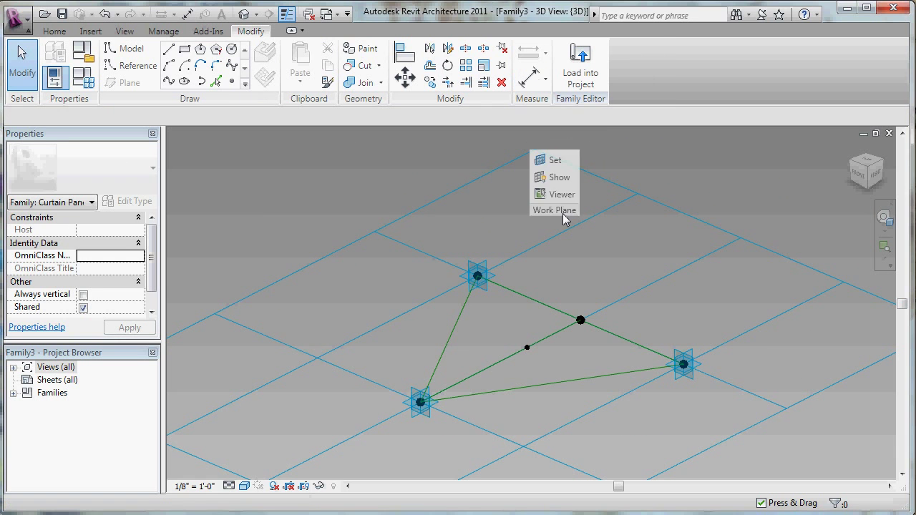
left_click(234, 82)
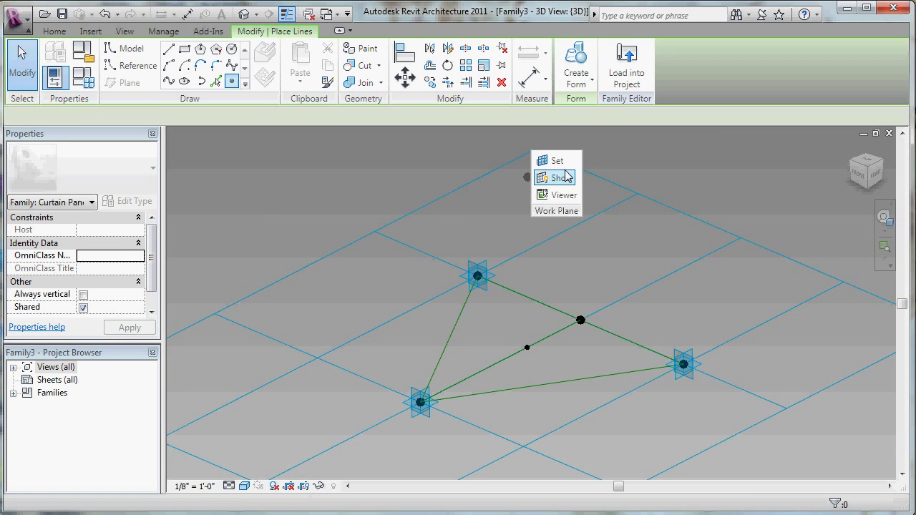
left_click(555, 160)
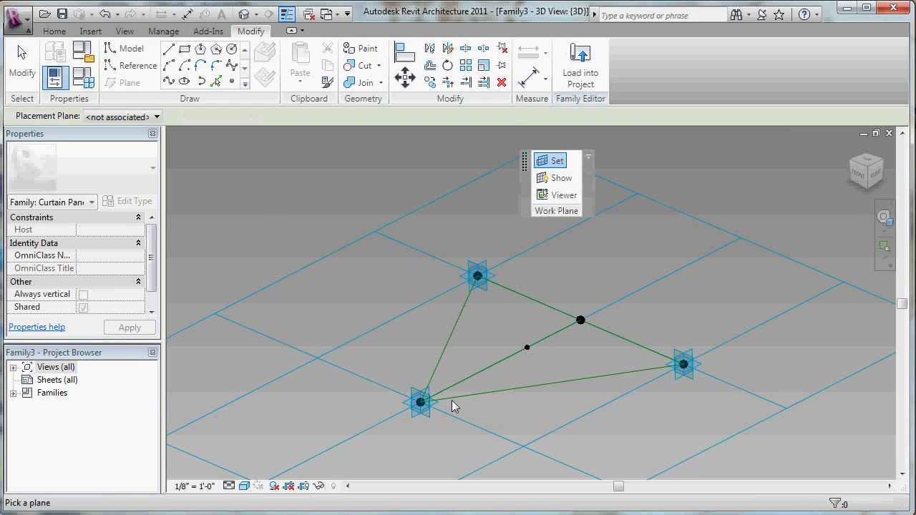
left_click(410, 404)
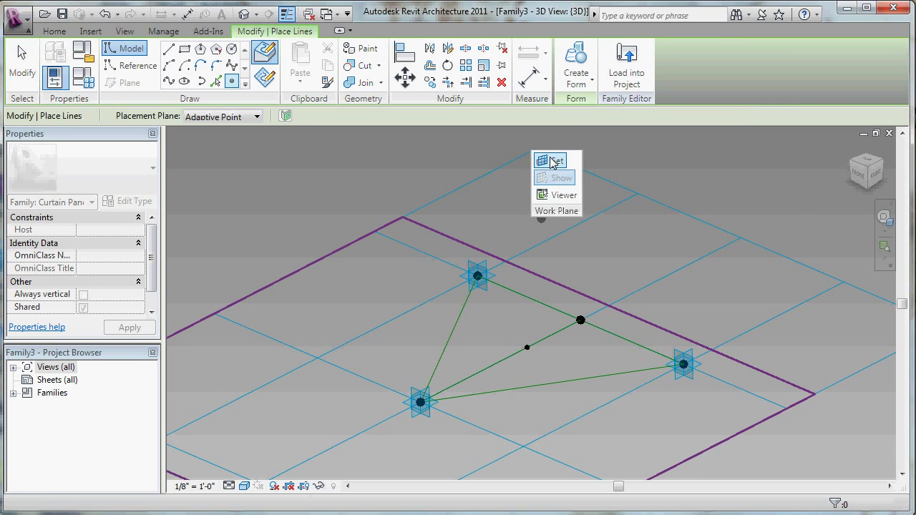
left_click(555, 160)
left_click(492, 277)
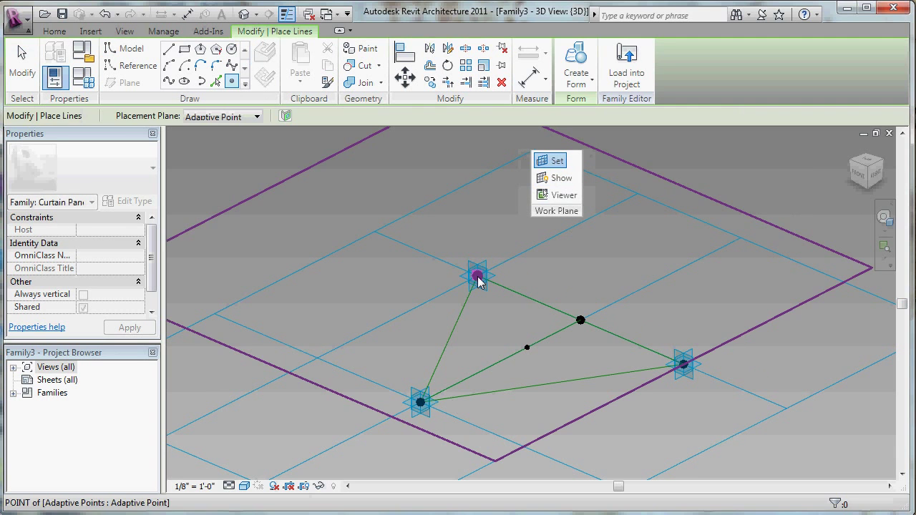
left_click(555, 160)
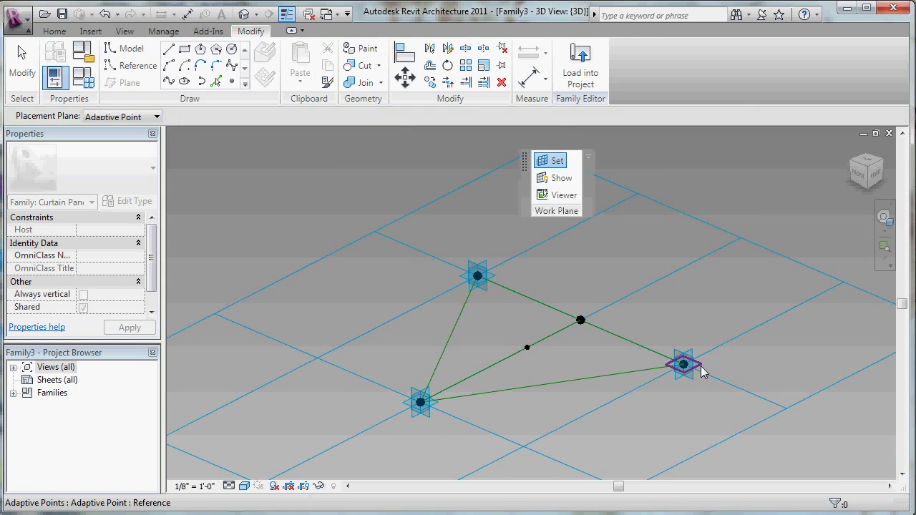
left_click(685, 364)
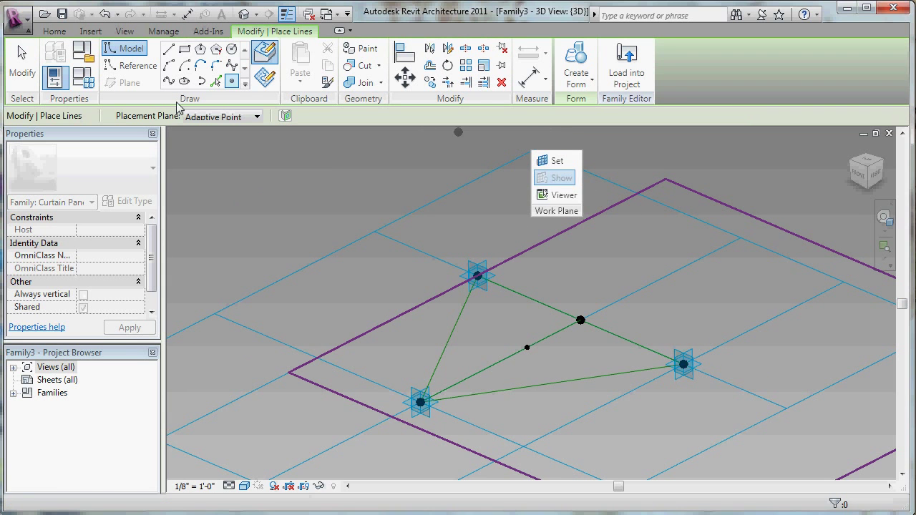
left_click(36, 60)
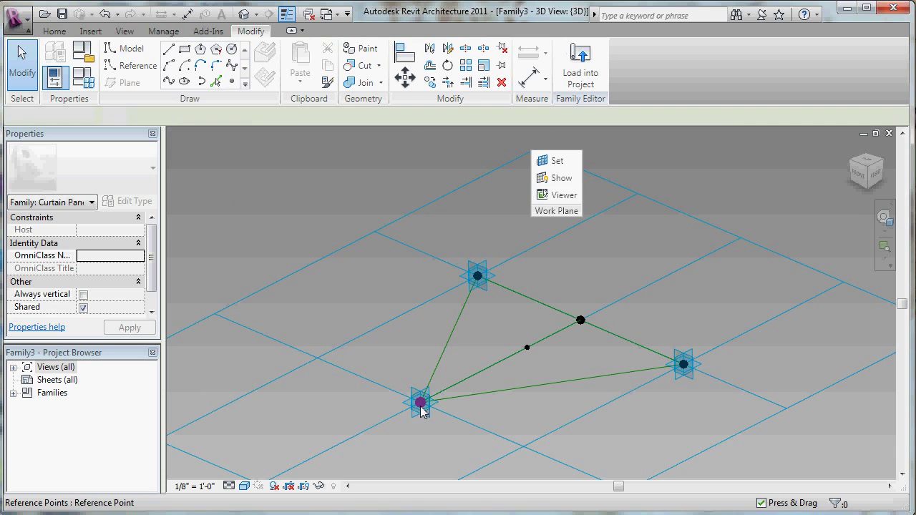
Step: Associate the three corner reference points' Offset with a new family parameter H
left_click_drag(373, 347, 450, 447)
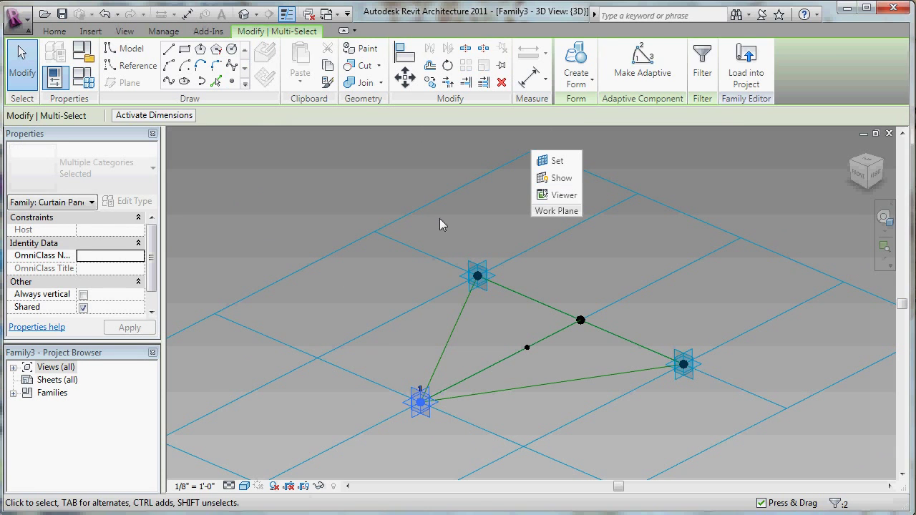
left_click_drag(439, 219, 508, 306)
left_click_drag(654, 303, 738, 387)
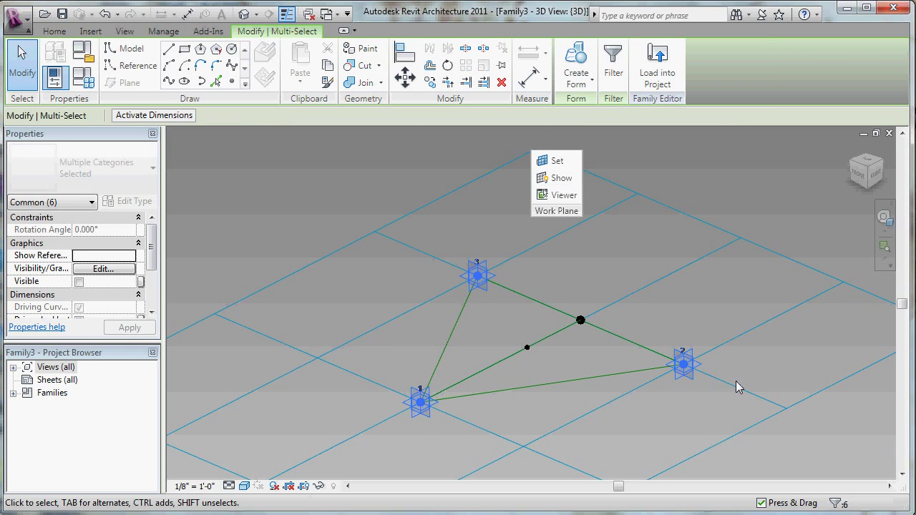
left_click(84, 203)
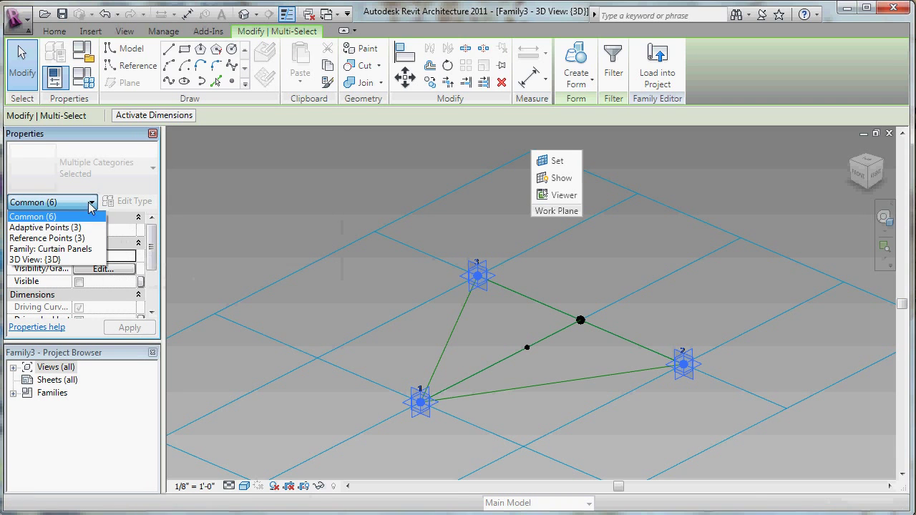
left_click(45, 238)
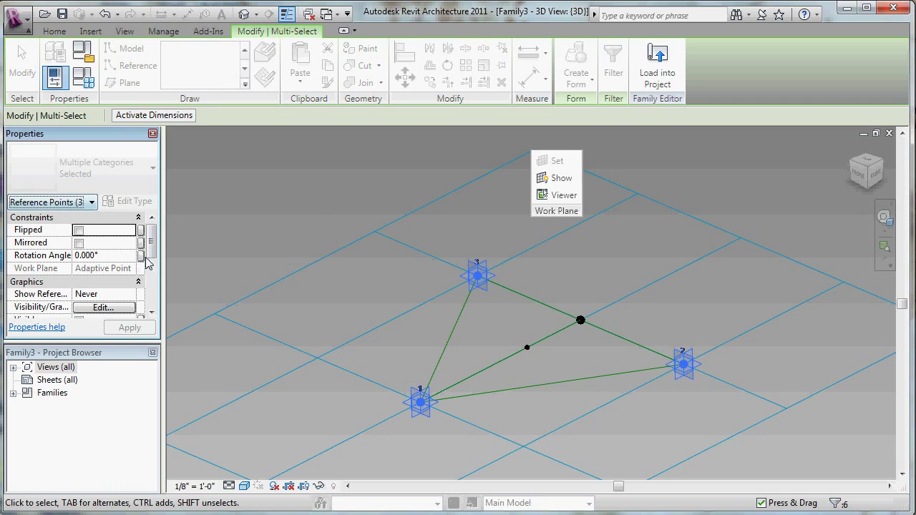
left_click_drag(151, 247, 155, 283)
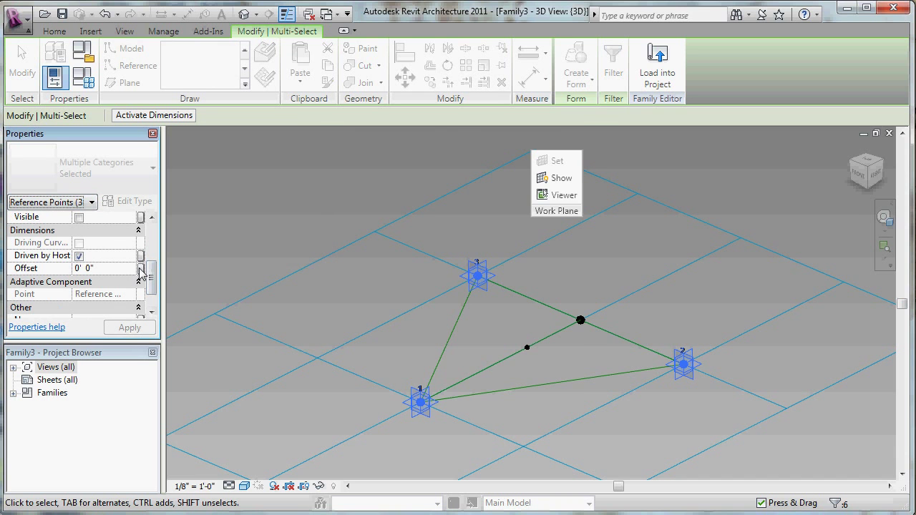
left_click(141, 269)
left_click(386, 349)
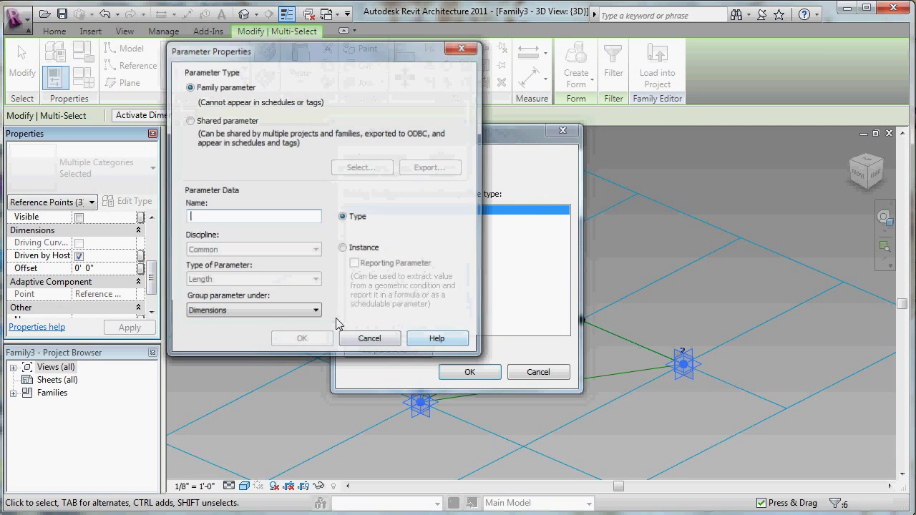
type("H")
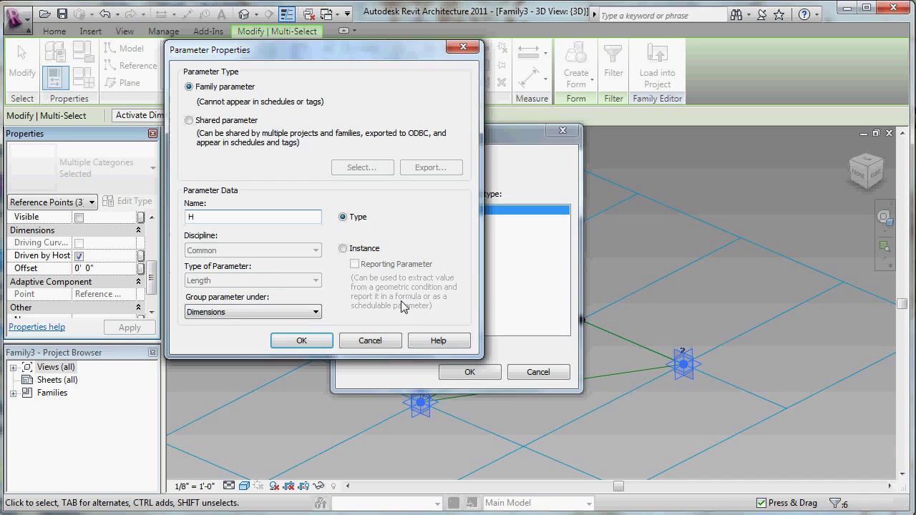
left_click(302, 340)
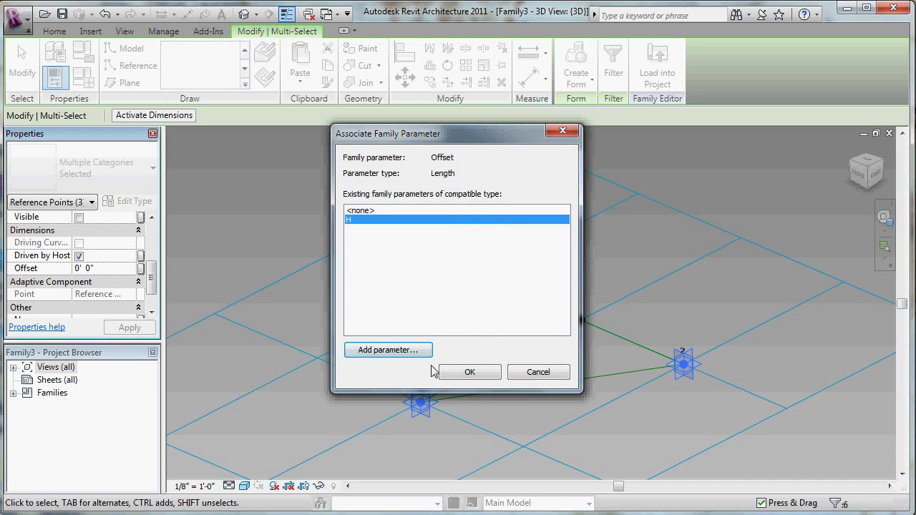
left_click(467, 372)
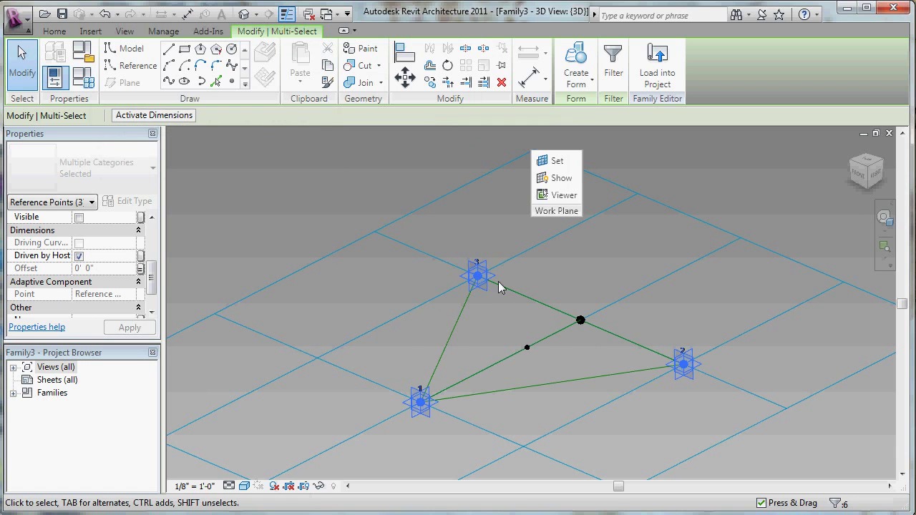
Step: Set parameter H to 10 in Family Types, lifting the points above the corners
left_click(83, 77)
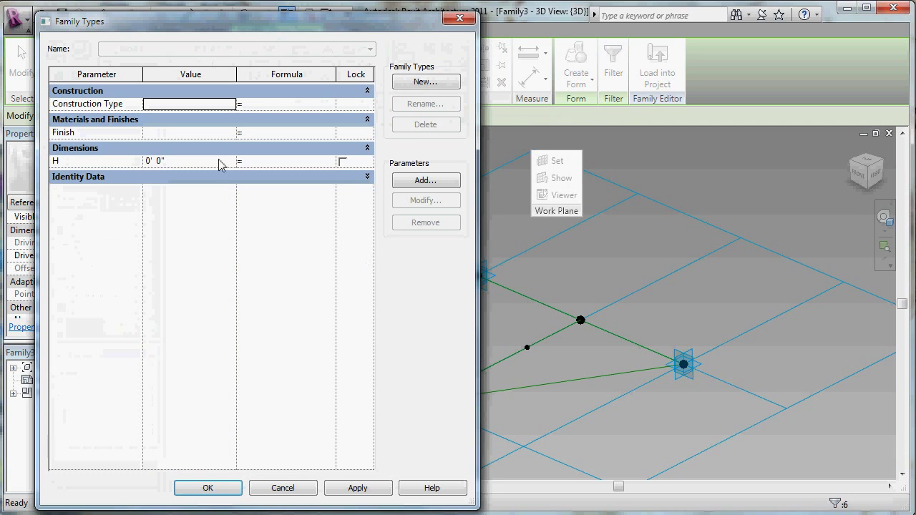
left_click(182, 160)
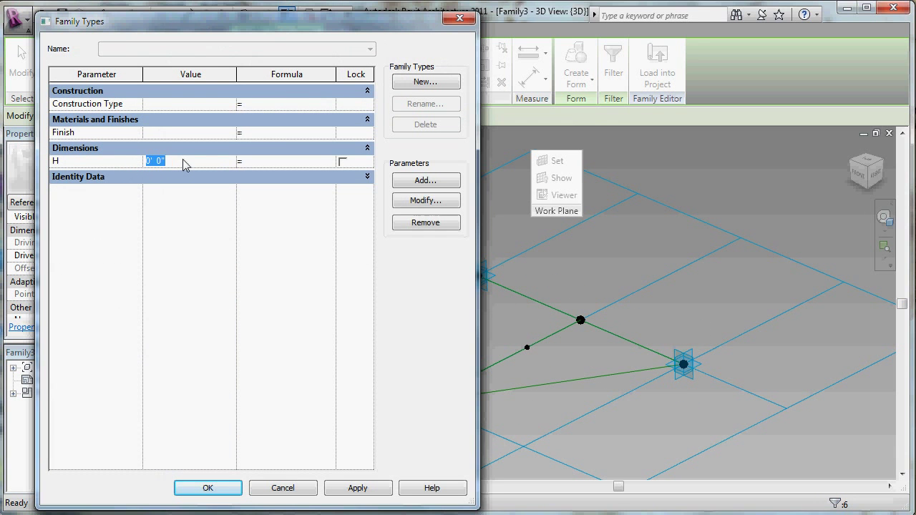
type("10")
left_click(218, 486)
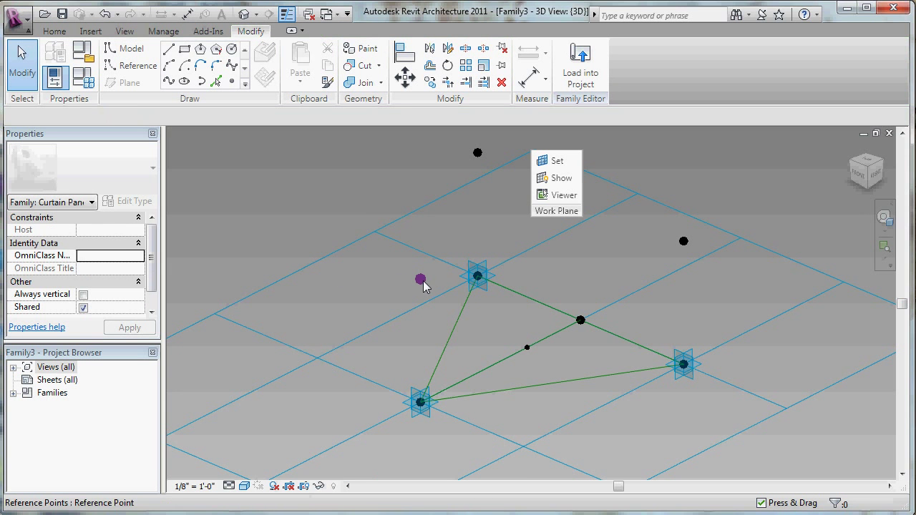
Step: Connect the three raised points with a closed triangle of reference lines
middle_click_drag(305, 300, 308, 321, "shift")
middle_click_drag(348, 274, 340, 296)
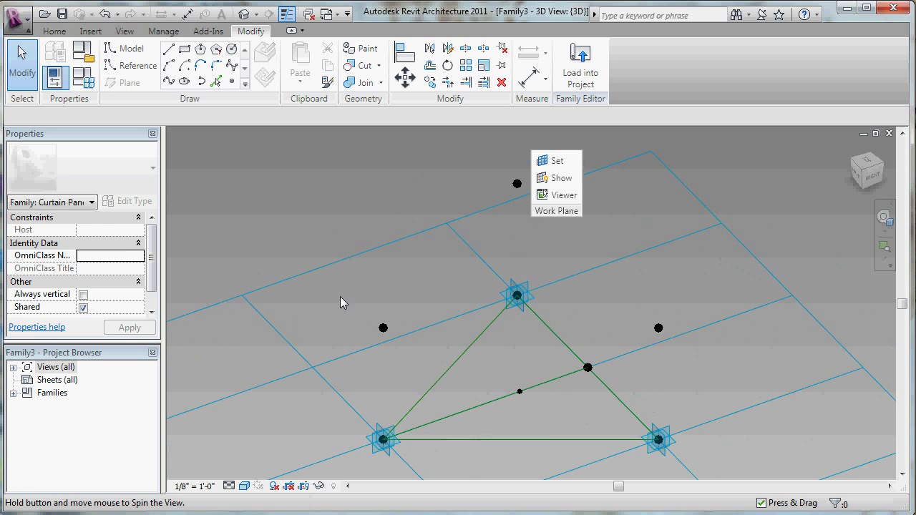
middle_click_drag(435, 329, 477, 272)
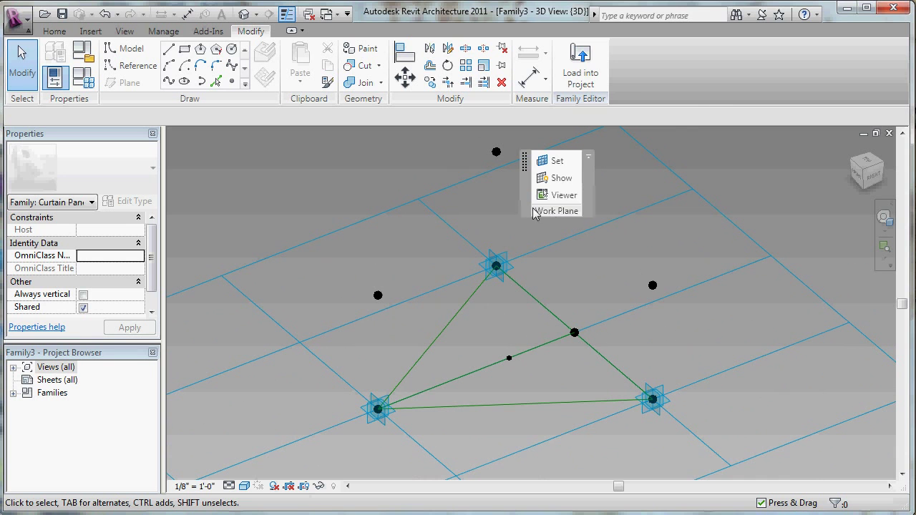
left_click_drag(523, 163, 630, 68)
middle_click_drag(521, 265, 543, 216, "shift")
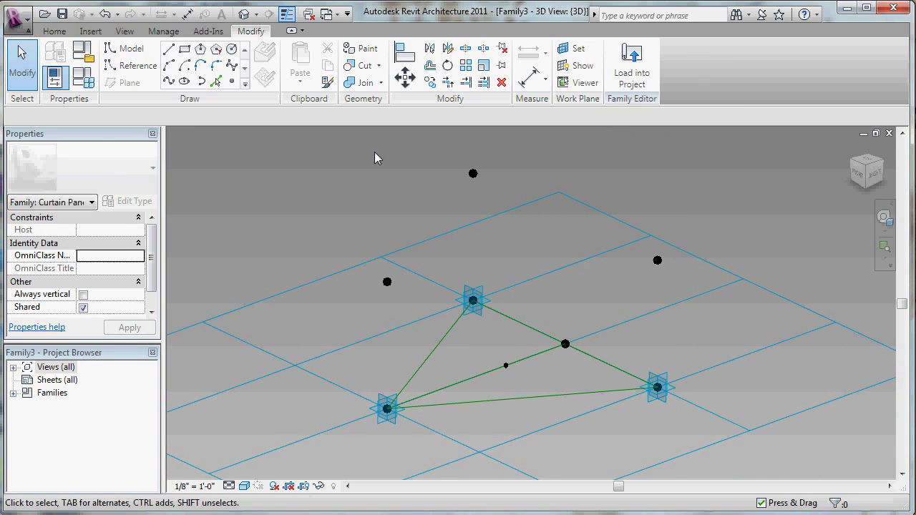
left_click(132, 66)
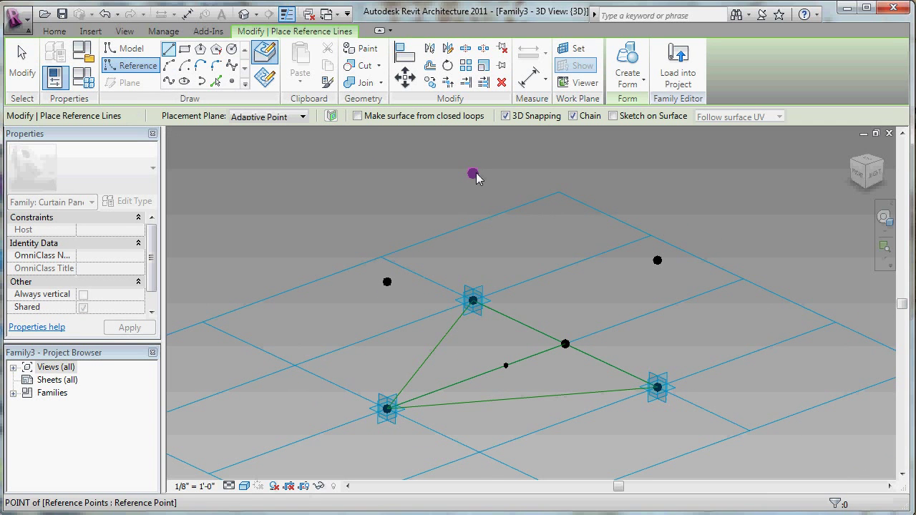
left_click(387, 282)
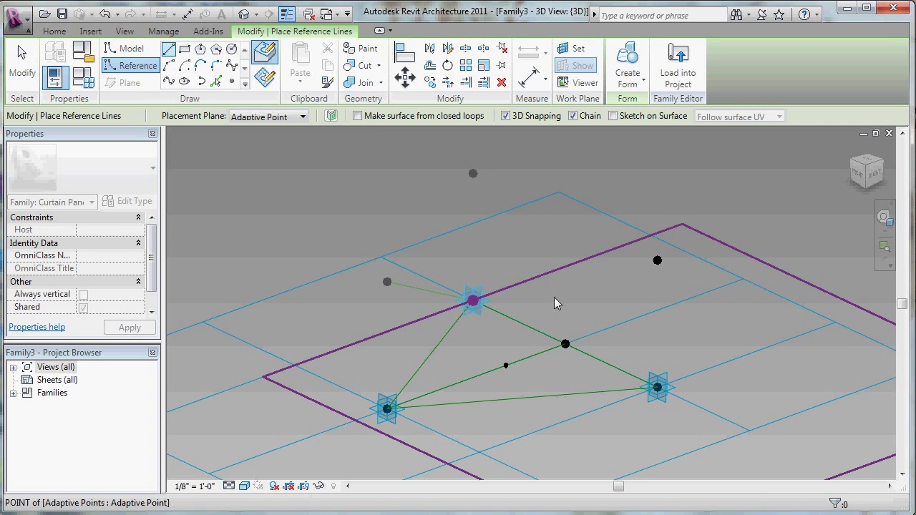
left_click(658, 261)
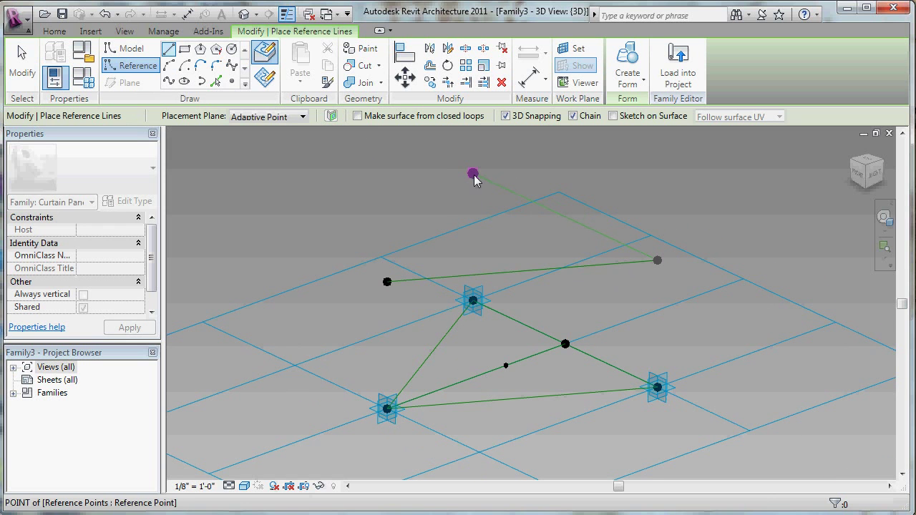
left_click(472, 173)
left_click(387, 282)
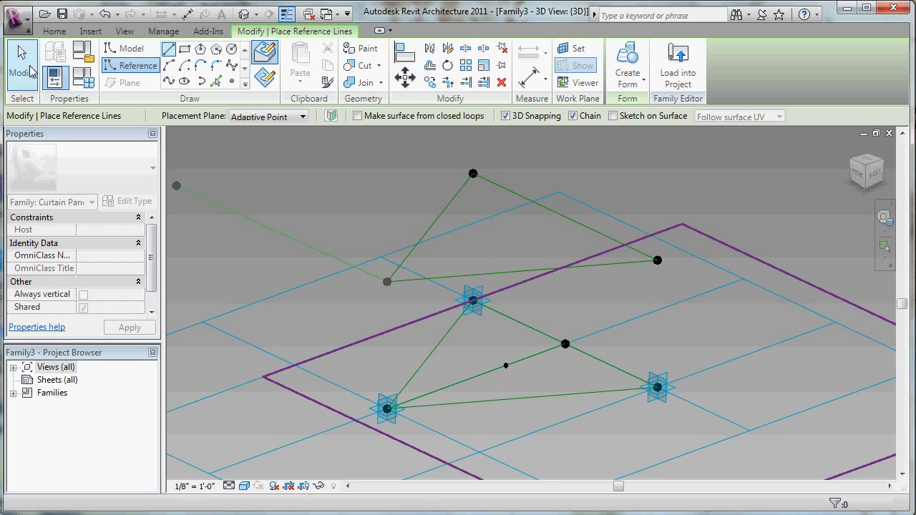
left_click(22, 65)
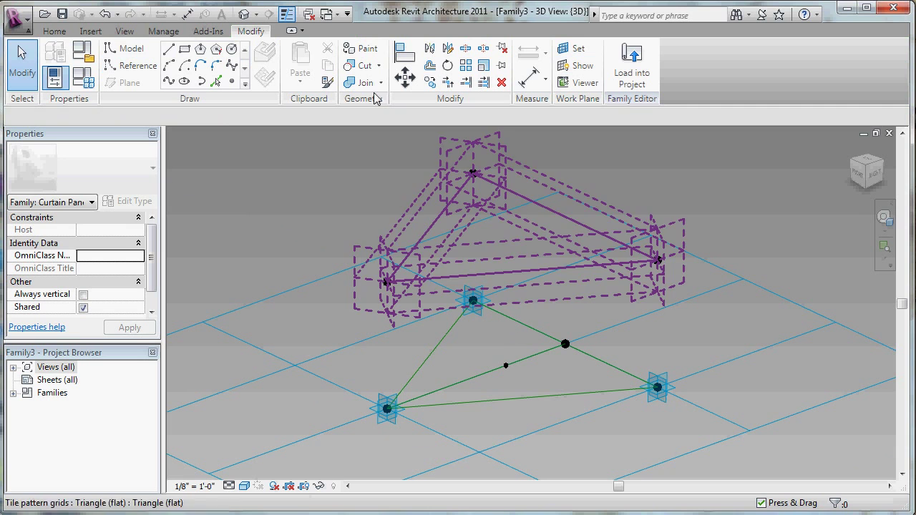
Step: Draw a line from the raised left corner to the far edge's midpoint, plus a vertical tie from the base
left_click(133, 66)
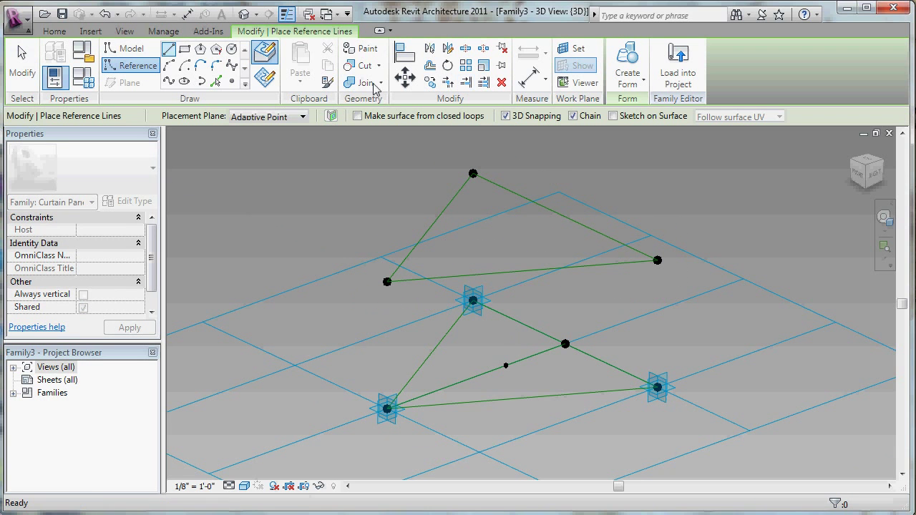
left_click(387, 281)
left_click(565, 216)
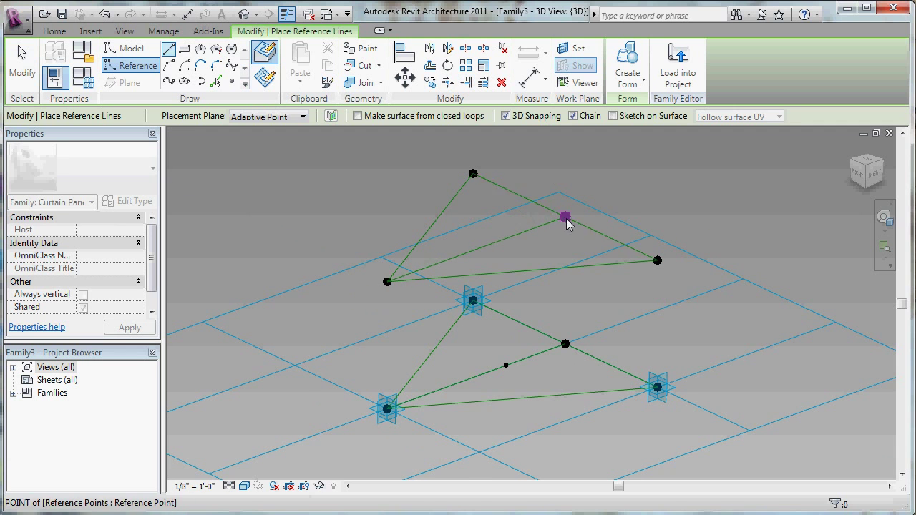
key("Escape")
key("Escape")
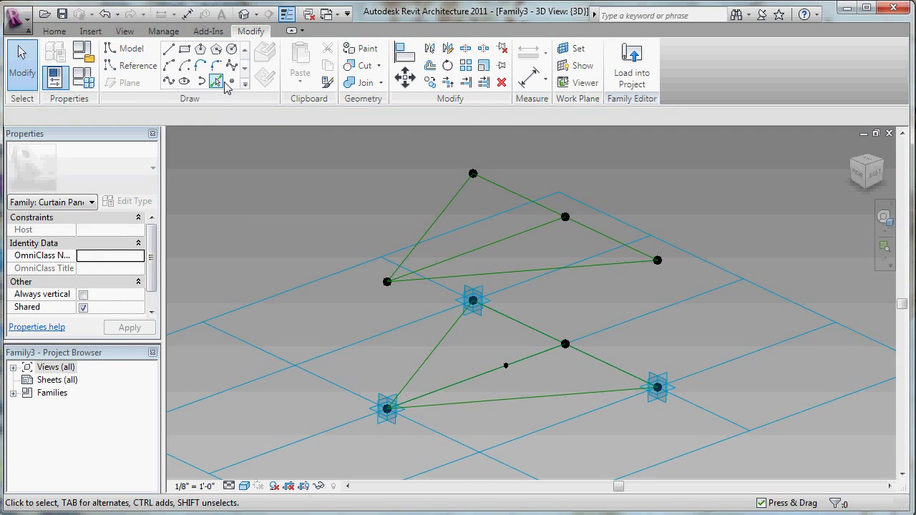
left_click(115, 65)
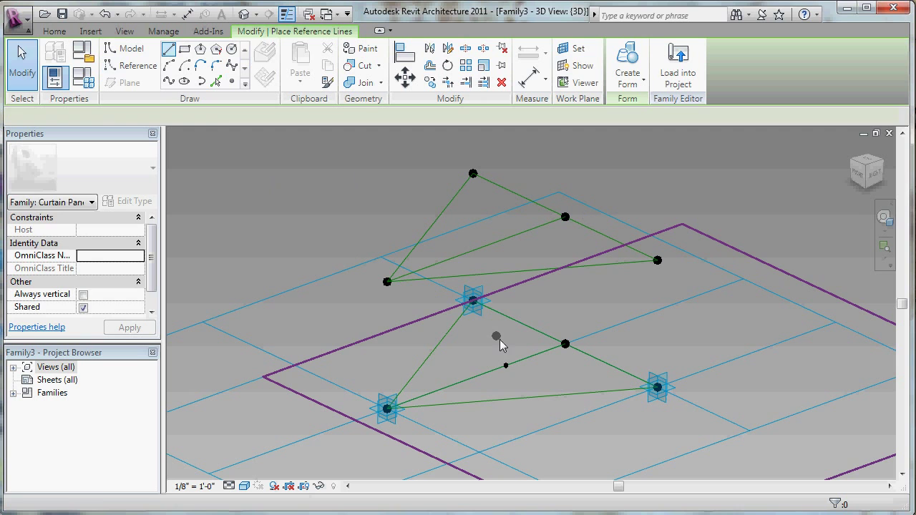
left_click(506, 366)
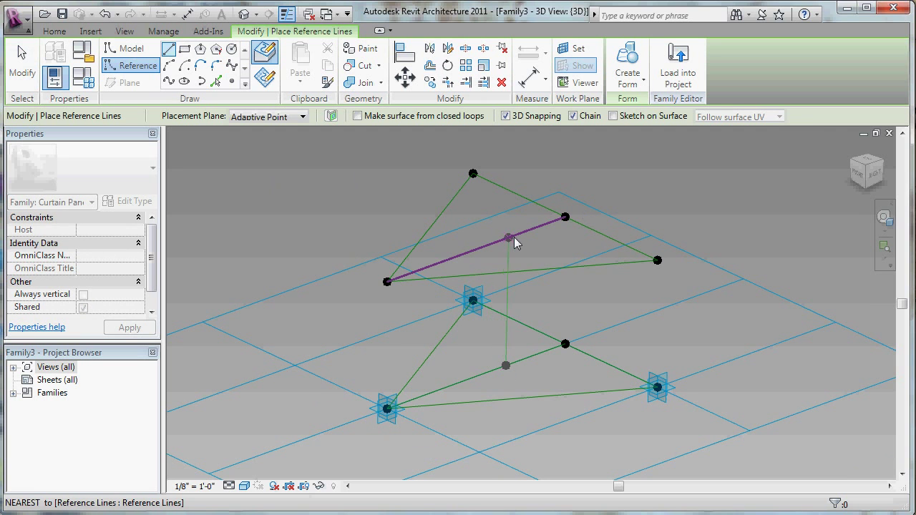
left_click(514, 236)
key("Escape")
key("Escape")
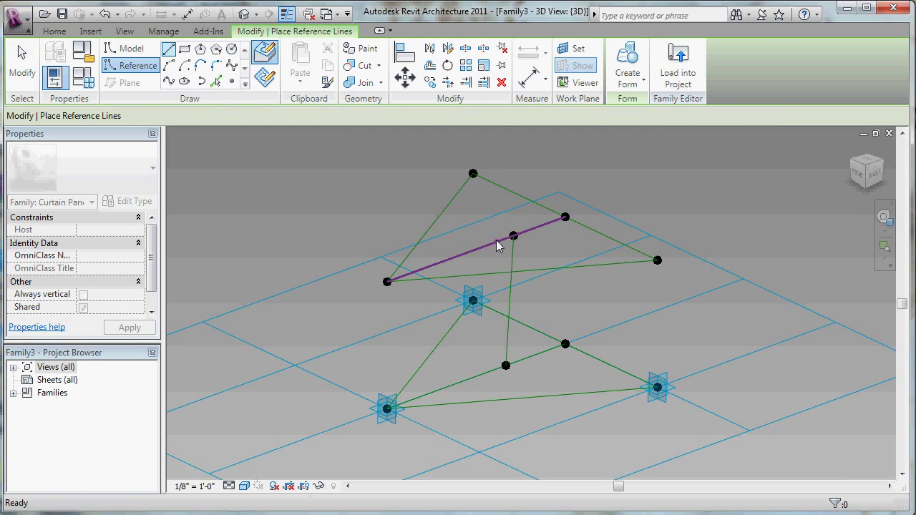
Step: Set the raised point's Hosted Parameter to .6666666, then orbit to confirm the tie line stands vertical
left_click_drag(479, 213, 541, 253)
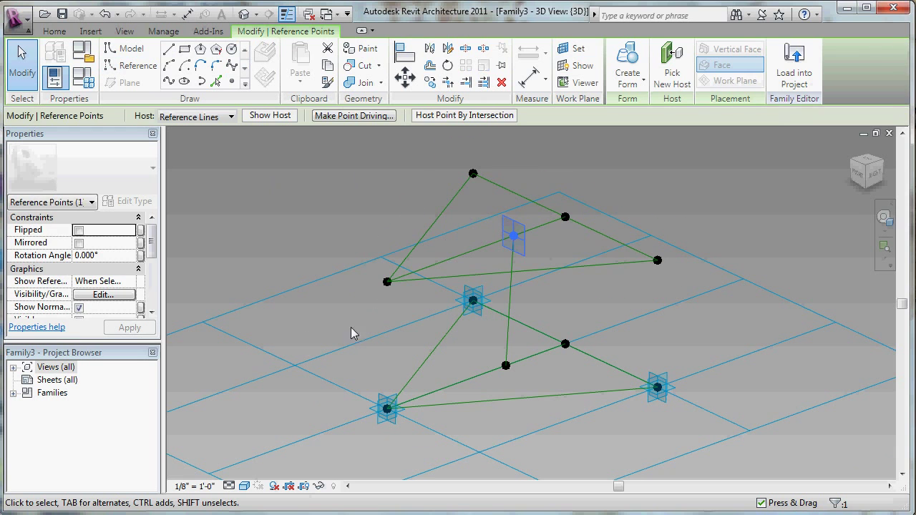
left_click_drag(150, 242, 150, 283)
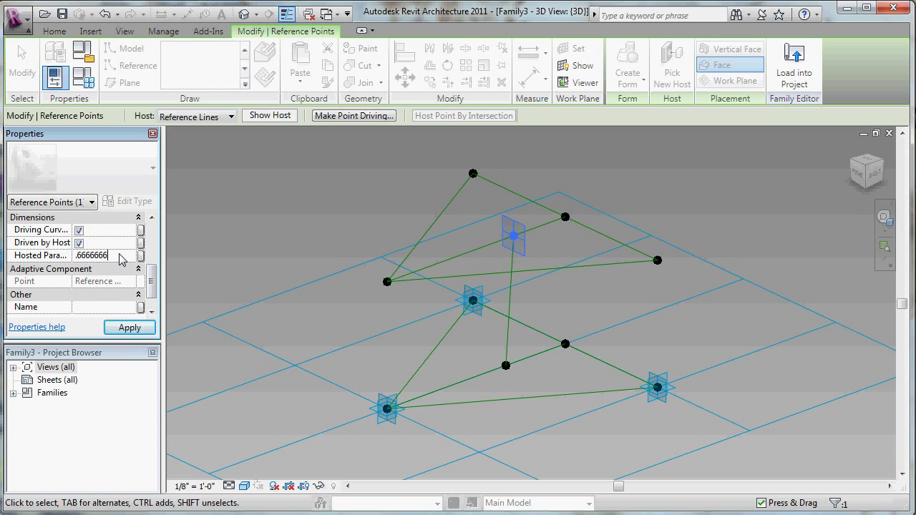
left_click(276, 208)
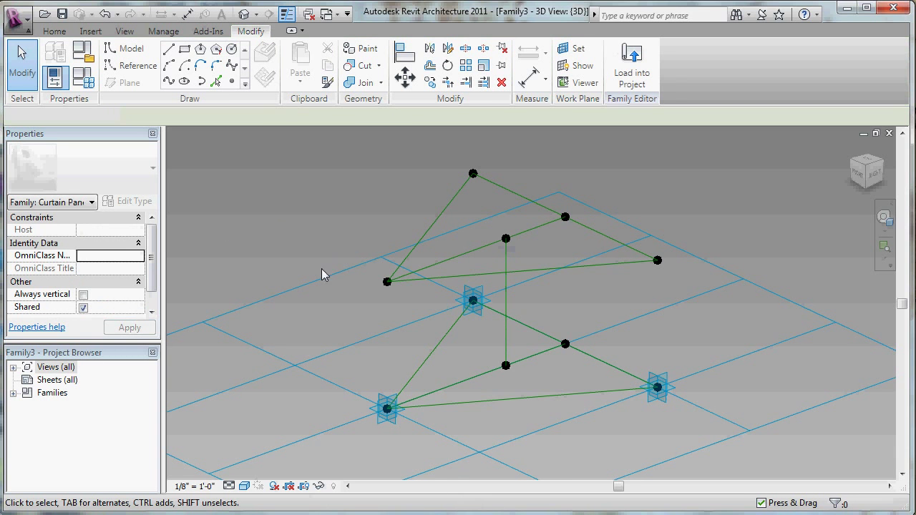
middle_click_drag(321, 269, 304, 307, "shift")
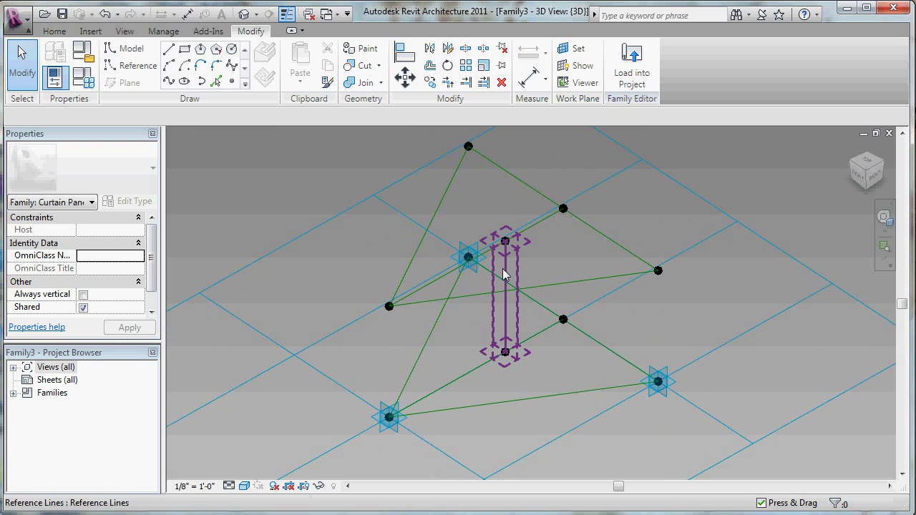
middle_click_drag(224, 309, 208, 266, "shift")
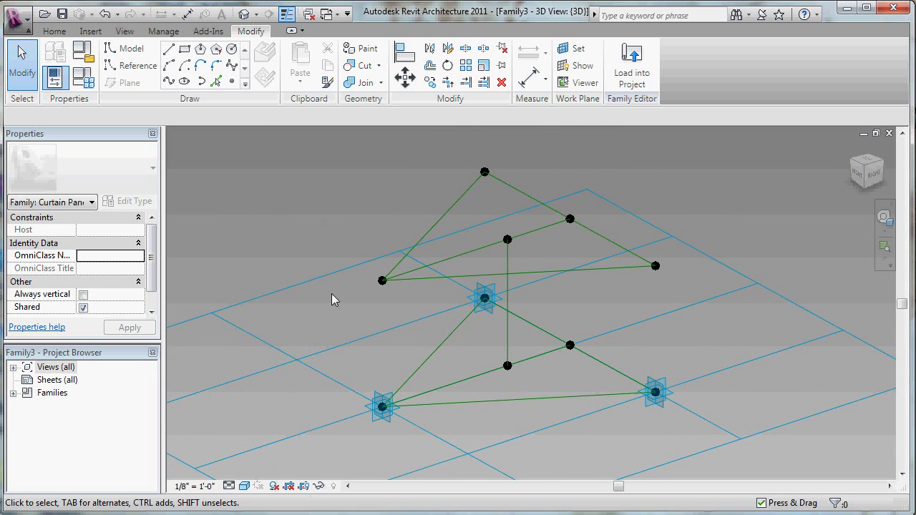
Step: Draw a reference line from the bottom-left base corner up to the raised centre point
left_click(131, 65)
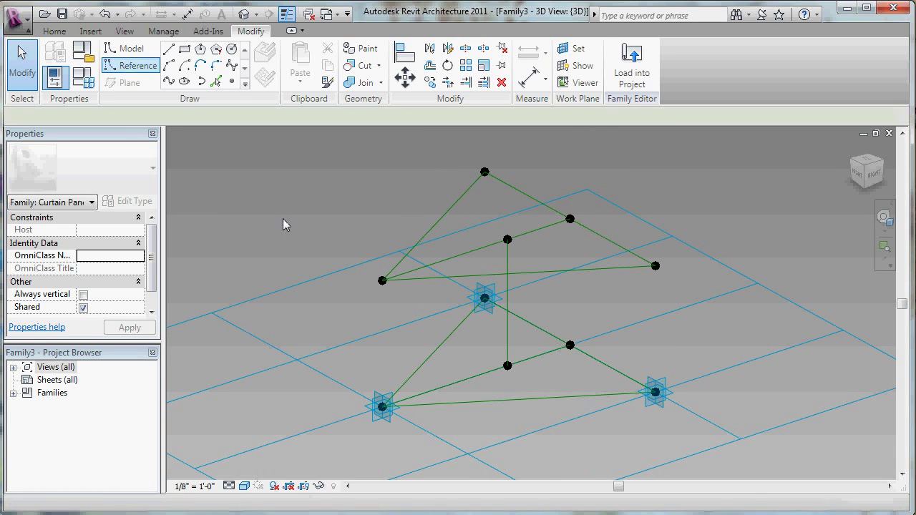
left_click(383, 408)
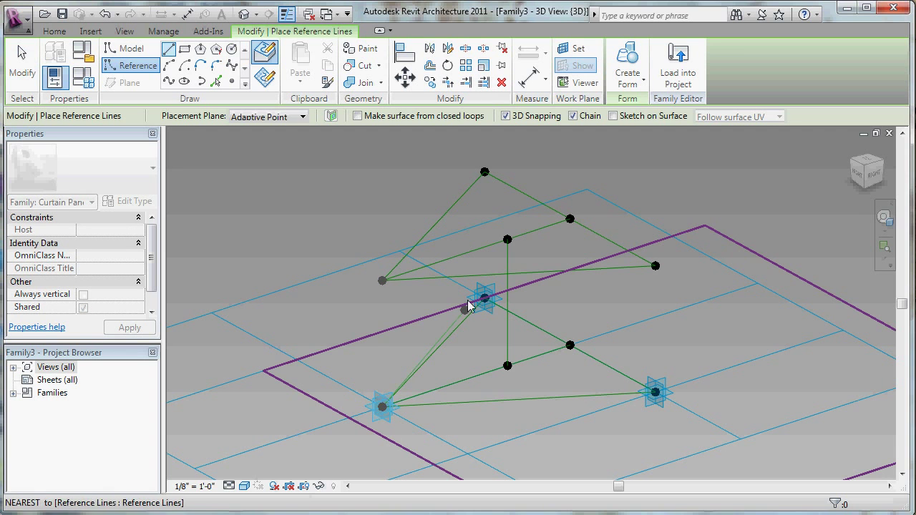
left_click(506, 241)
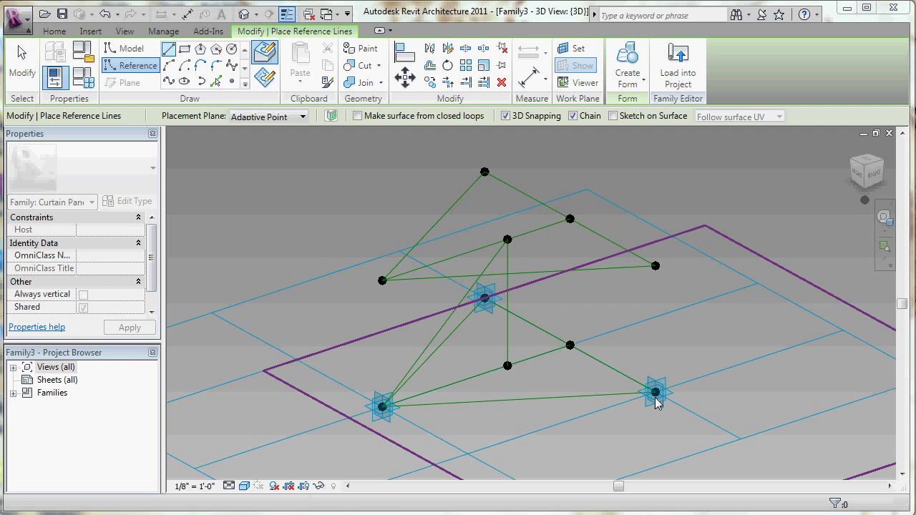
left_click(127, 65)
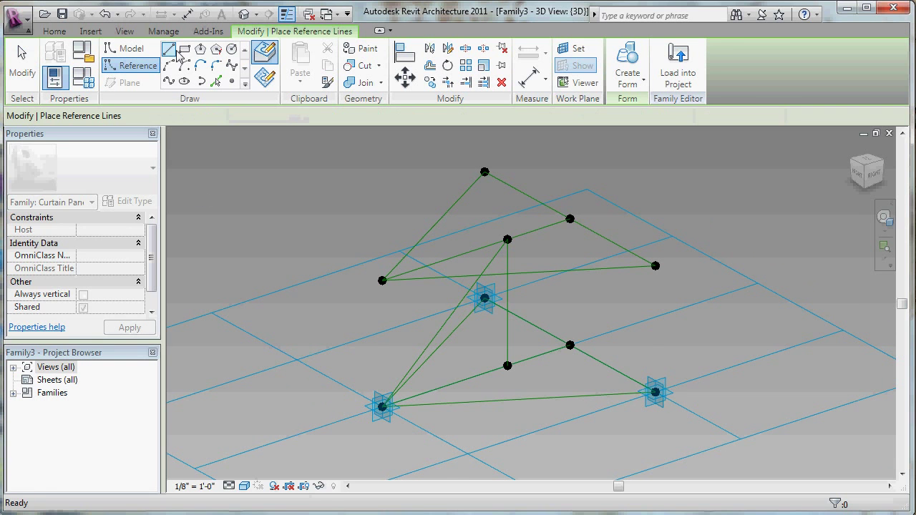
left_click(484, 298)
left_click(655, 394)
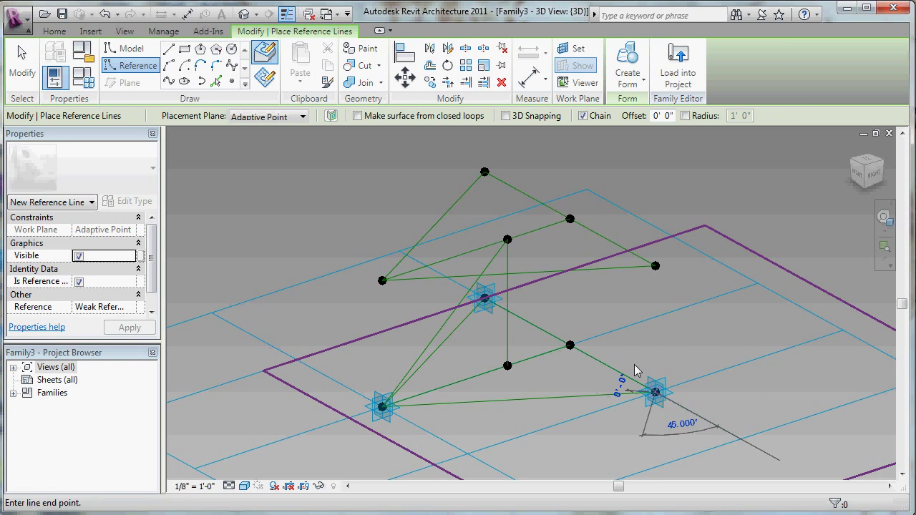
left_click(523, 237)
key("Escape")
key("Escape")
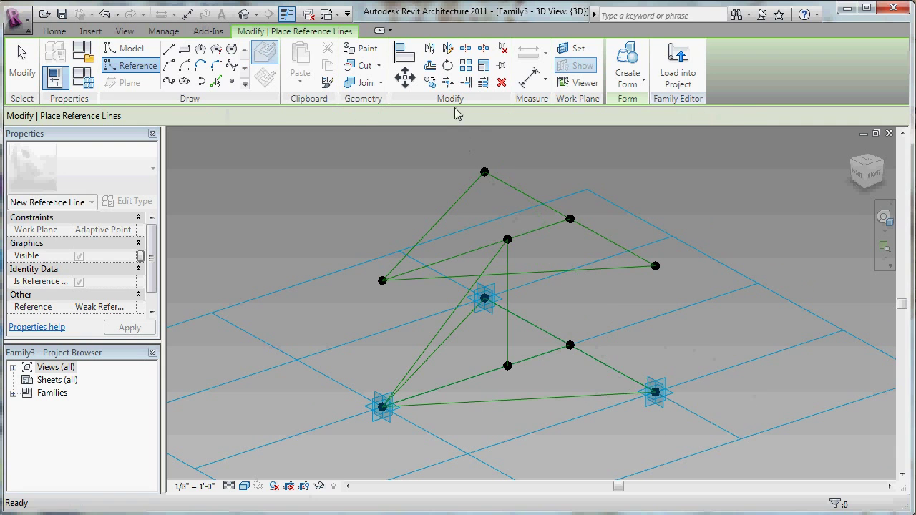
Step: With 3D snapping on, draw reference lines from the right base corners up to the raised point
left_click(230, 75)
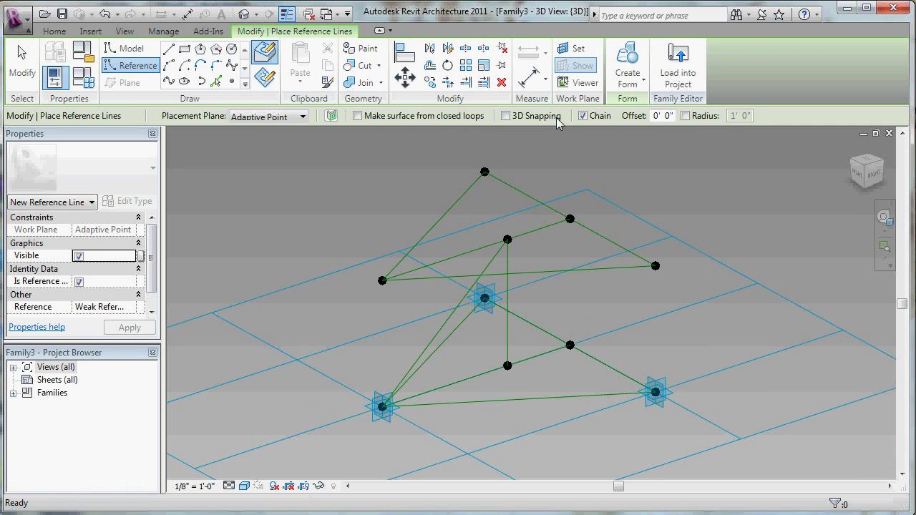
left_click(510, 116)
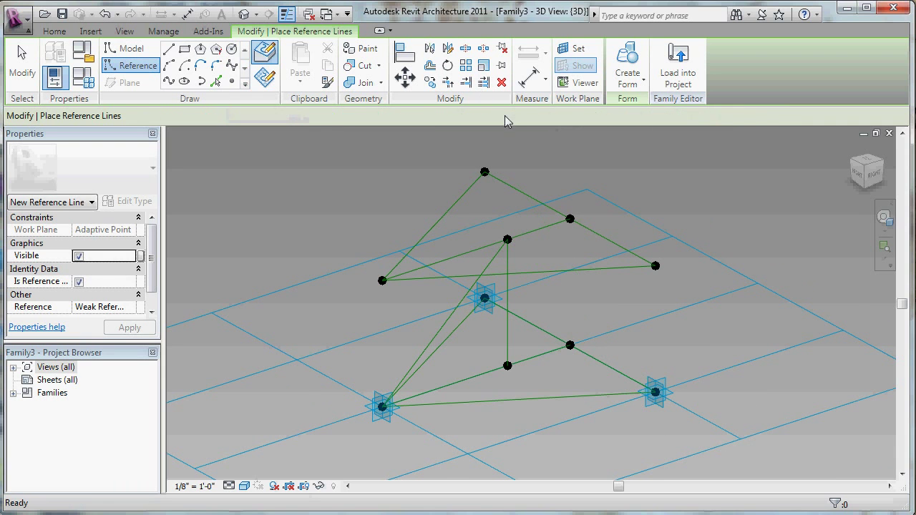
left_click(655, 393)
left_click(507, 240)
key("Escape")
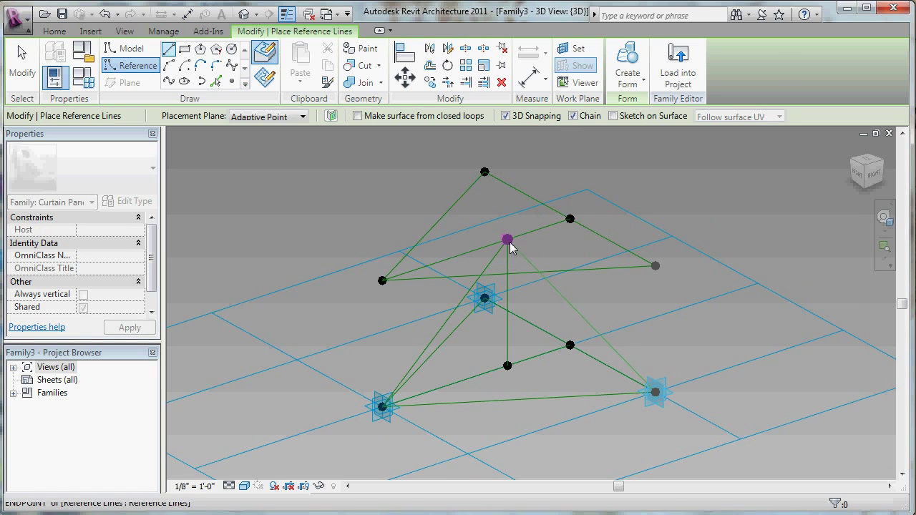
key("Escape")
middle_click_drag(678, 306, 624, 331, "shift")
left_click(659, 377)
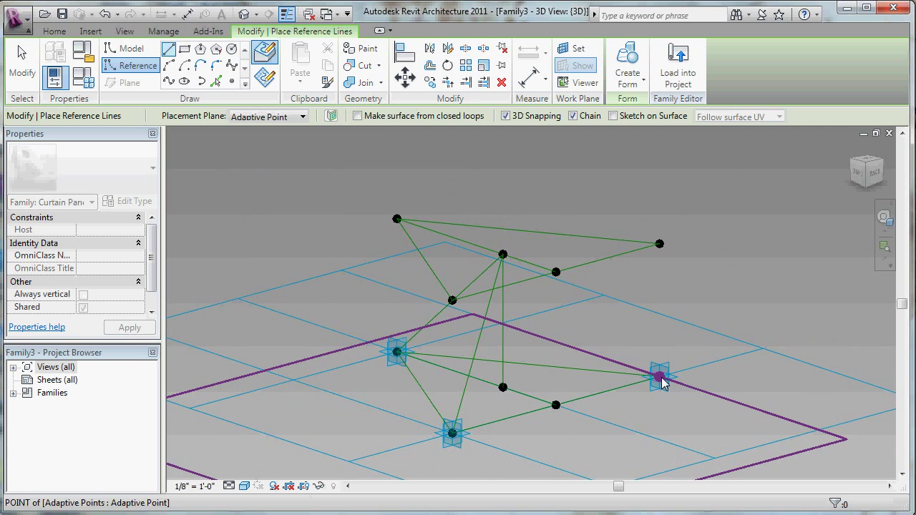
left_click(503, 253)
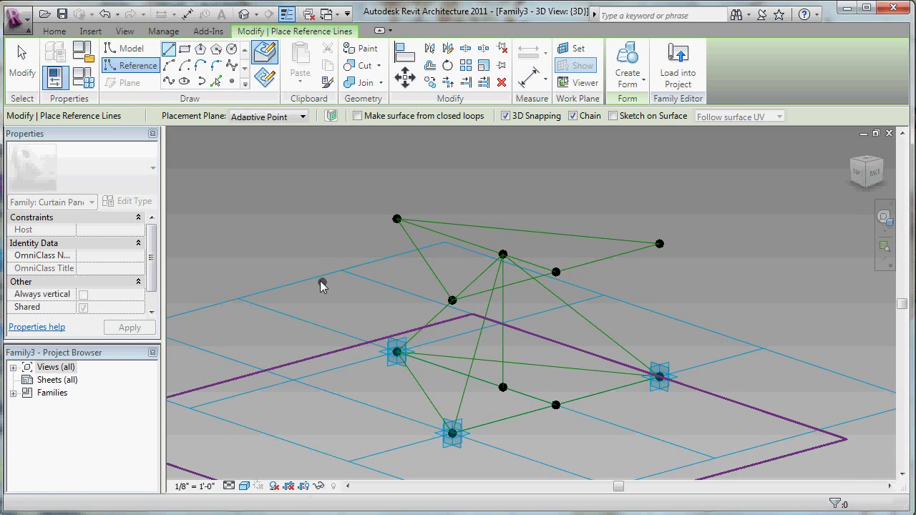
Step: Chain a closed triangle of reference lines through points on the three sloping lines
middle_click_drag(321, 284, 381, 256, "shift")
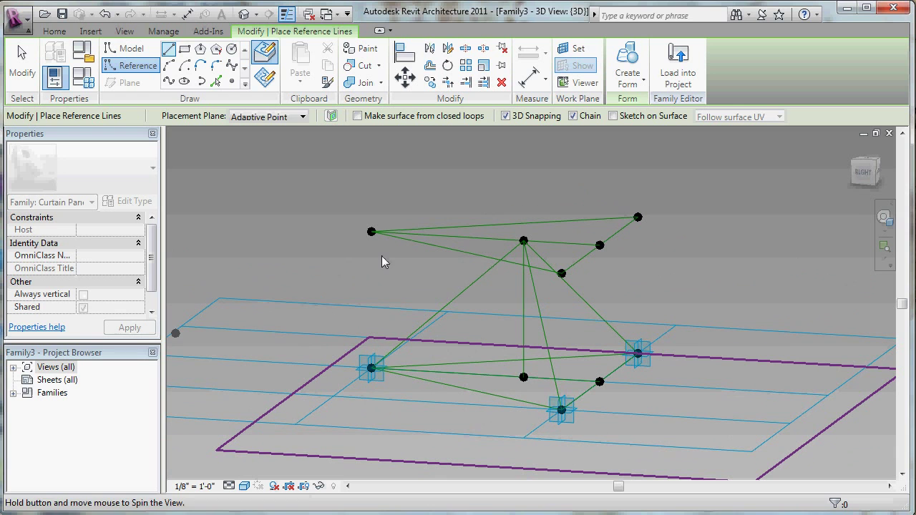
left_click(404, 343)
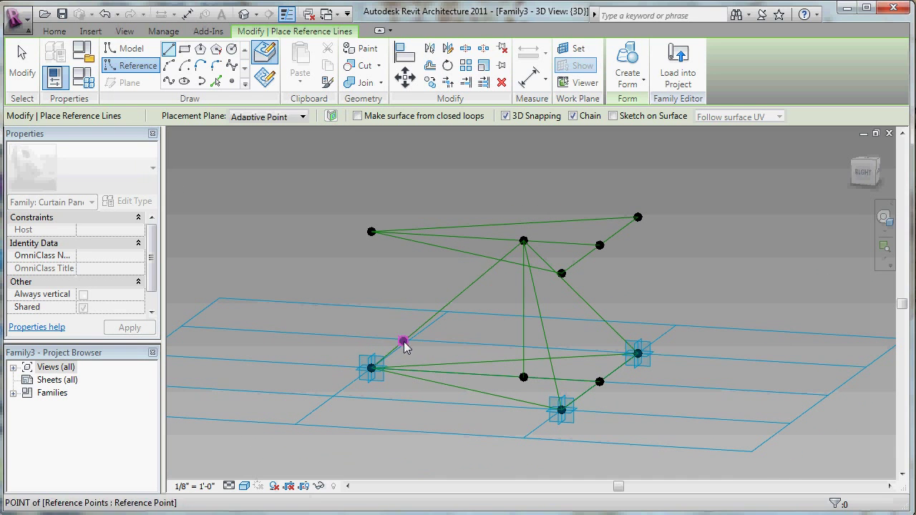
left_click(552, 373)
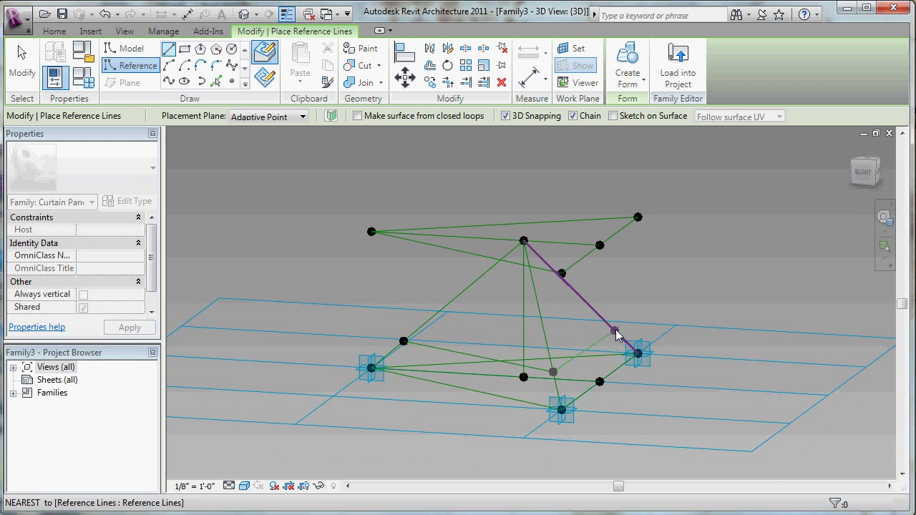
left_click(613, 331)
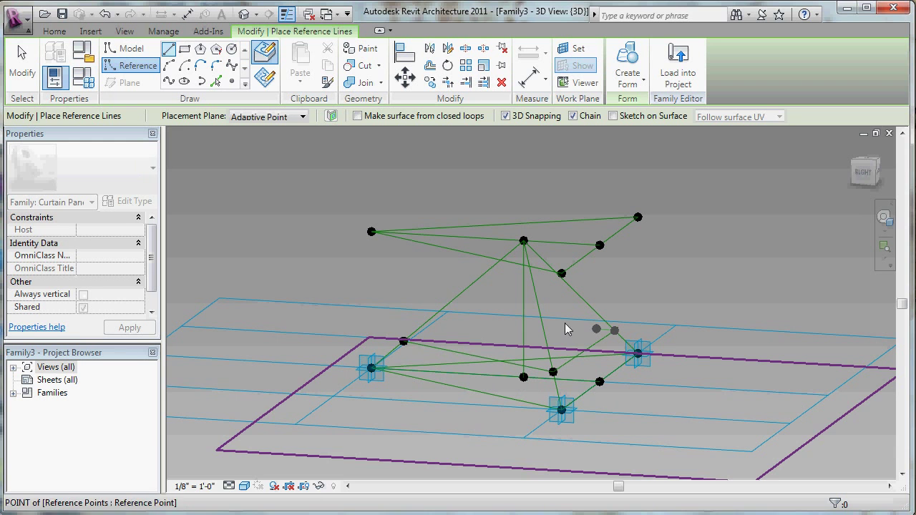
left_click(402, 341)
key("Escape")
key("Escape")
Step: Window-select the triangle's three new points one after another
middle_click_drag(363, 290, 369, 273, "shift")
left_click_drag(371, 276, 436, 355)
left_click_drag(494, 309, 577, 370)
left_click_drag(587, 293, 617, 338, "ctrl")
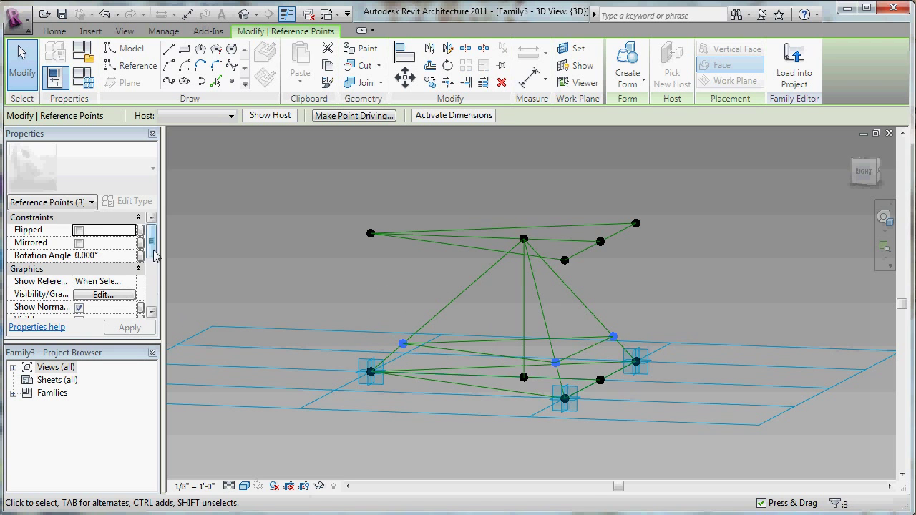
Step: Associate the selected points' Hosted Parameter with a new family parameter named 'outside'
left_click_drag(154, 251, 140, 278)
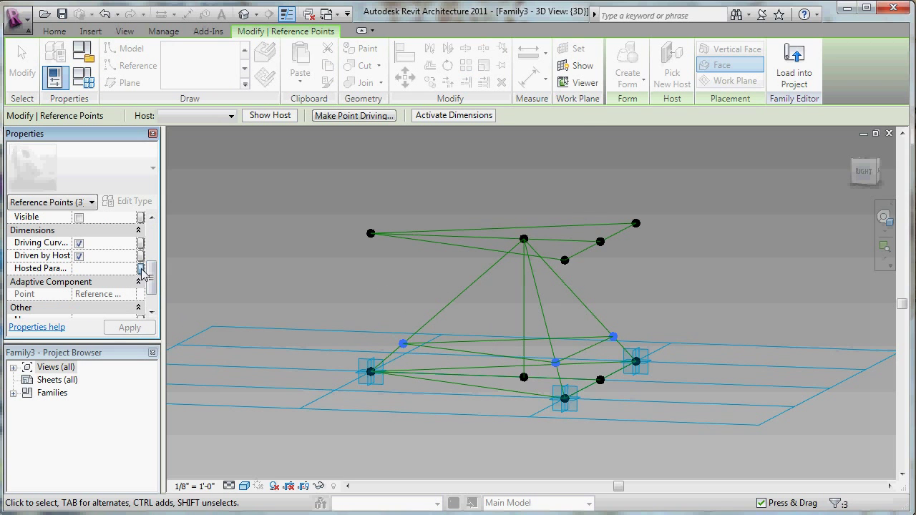
left_click(141, 268)
left_click(392, 350)
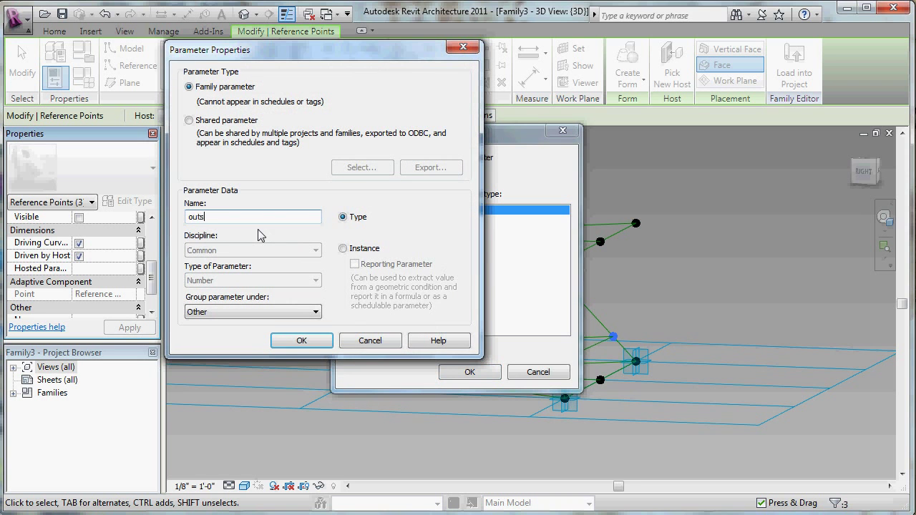
left_click(324, 345)
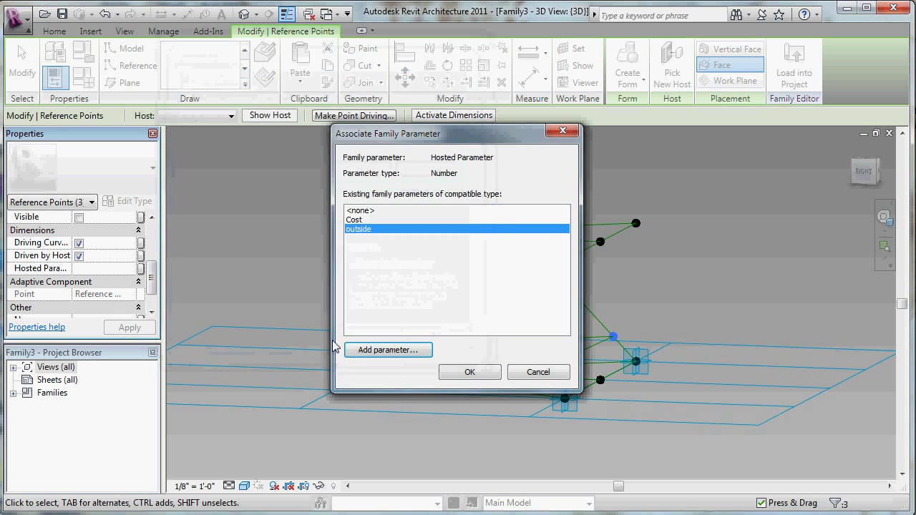
left_click(468, 372)
left_click(305, 293)
middle_click_drag(304, 292, 330, 332, "shift")
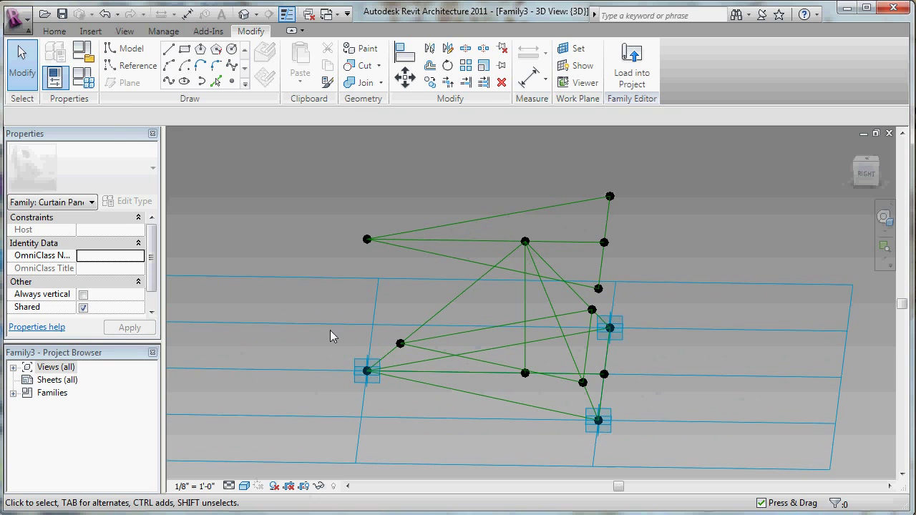
Step: Draw reference lines from the left and right base corners to the vertical line's midpoint
left_click(131, 65)
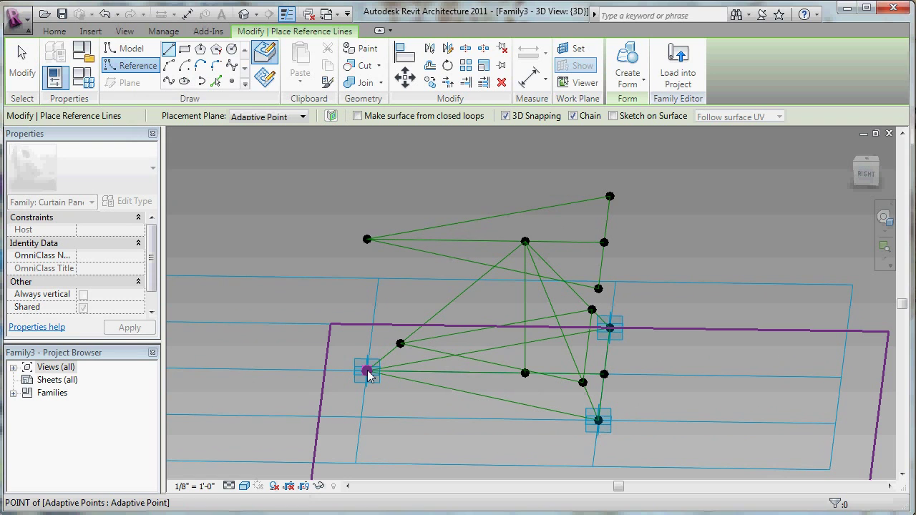
left_click(367, 372)
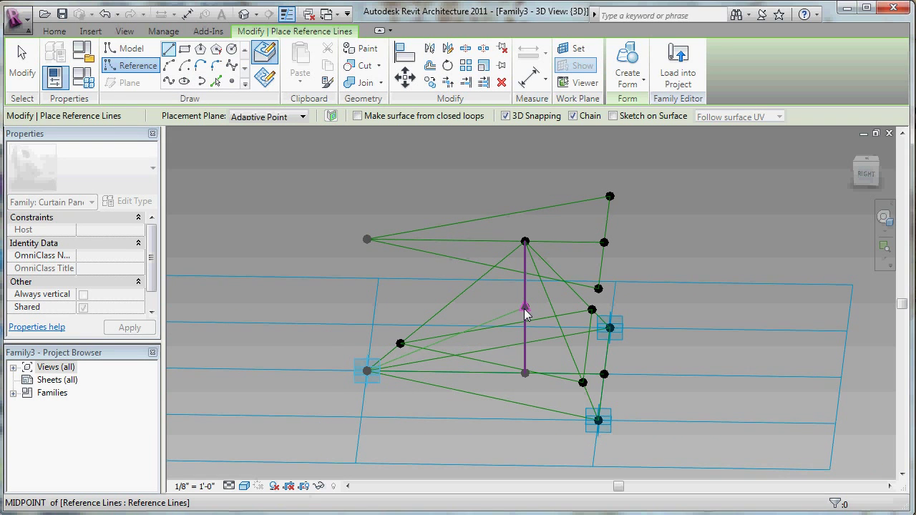
left_click(525, 309)
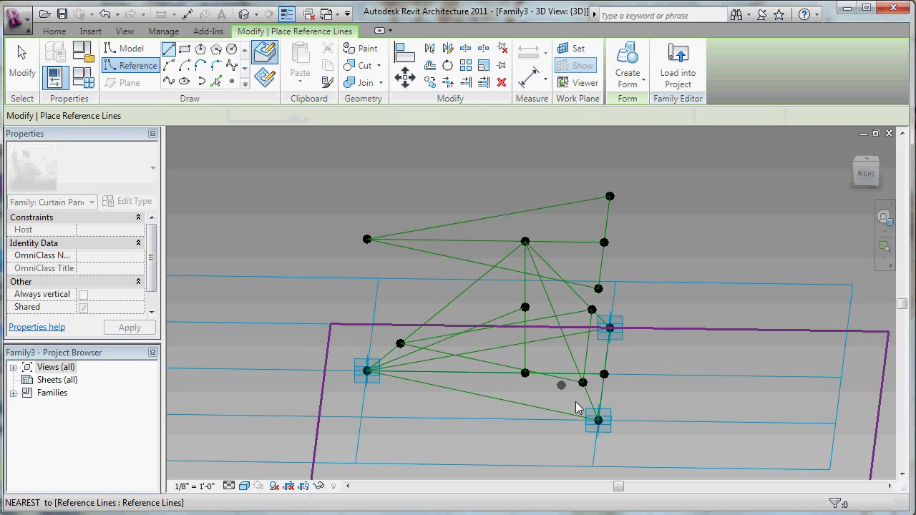
left_click(524, 307)
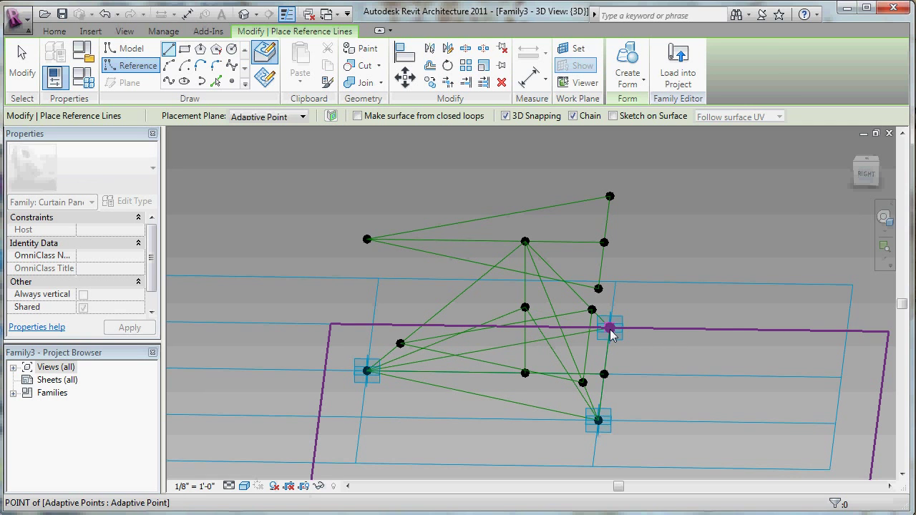
left_click(608, 328)
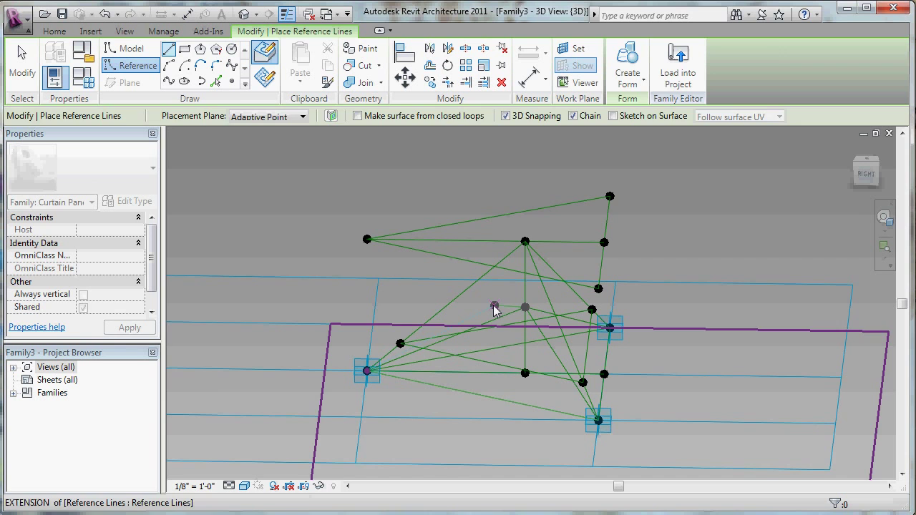
key("Escape")
key("Escape")
scroll(556, 328, "up", 5)
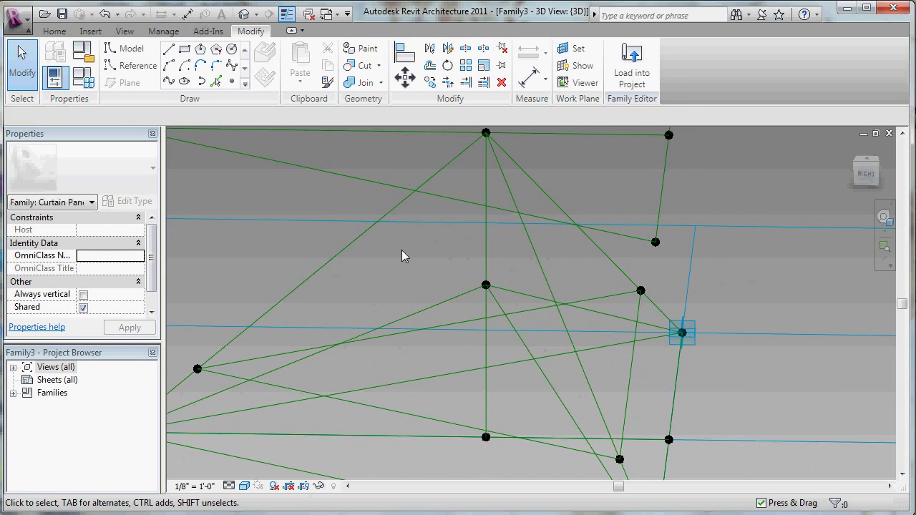
middle_click_drag(401, 249, 413, 194, "shift")
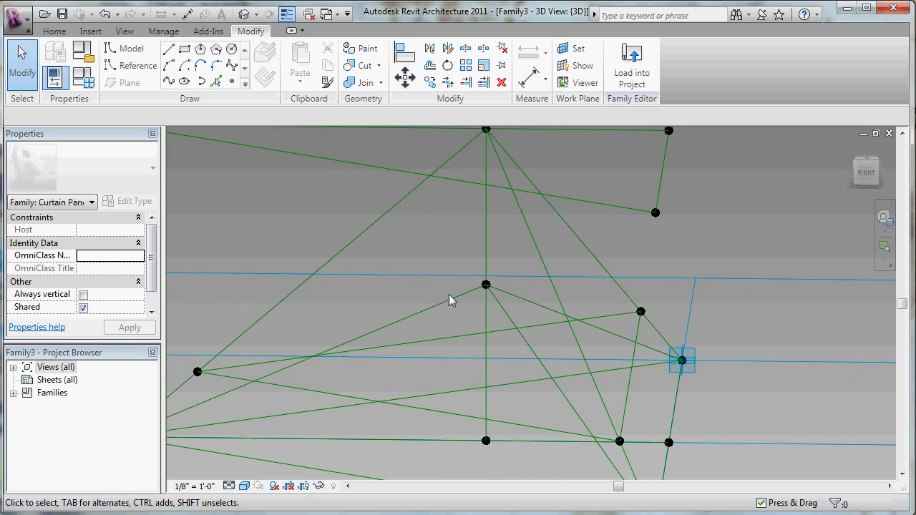
Step: Start chaining a new inner triangle of reference lines through points on existing lines
left_click(123, 67)
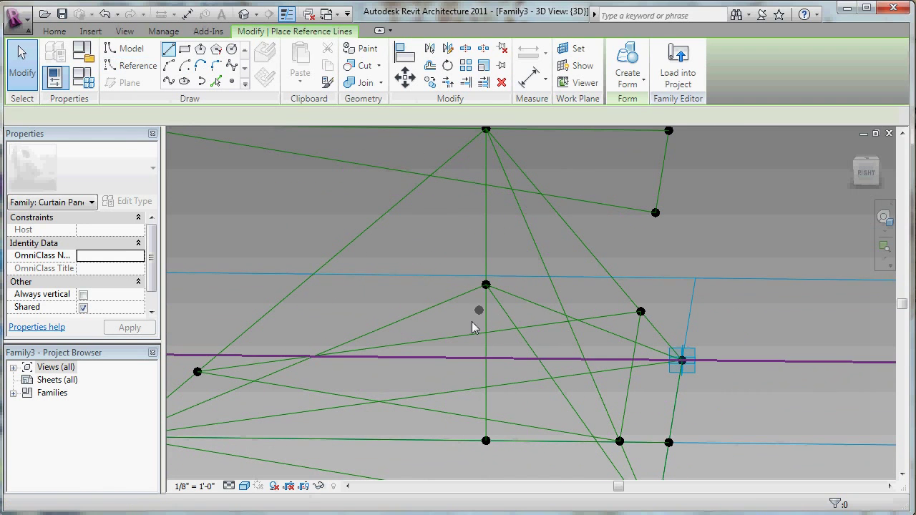
left_click(410, 315)
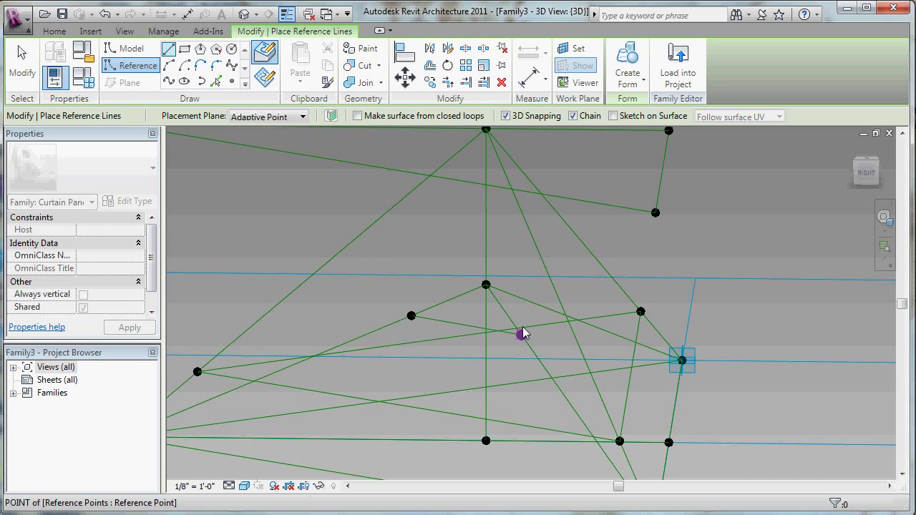
left_click(522, 333)
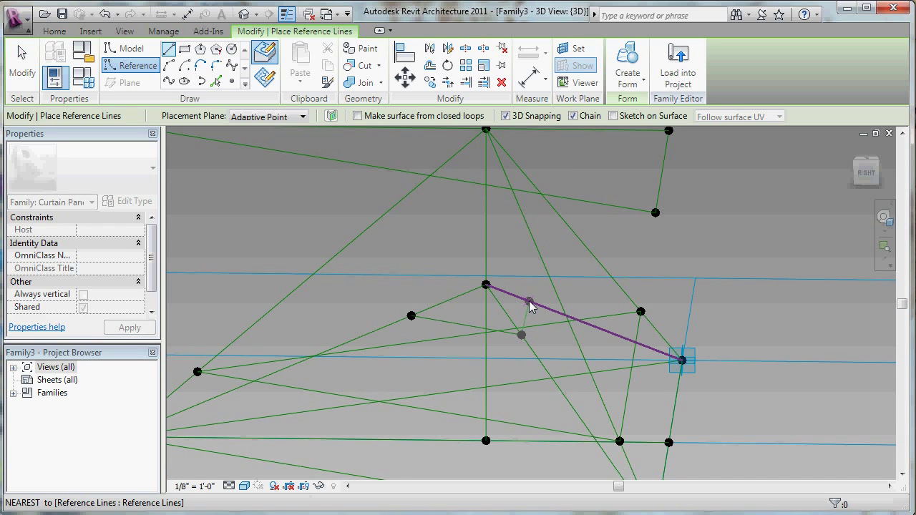
Step: Close the inner triangle, select its three points and filter Properties to Reference Points
left_click(411, 316)
key("Escape")
key("Escape")
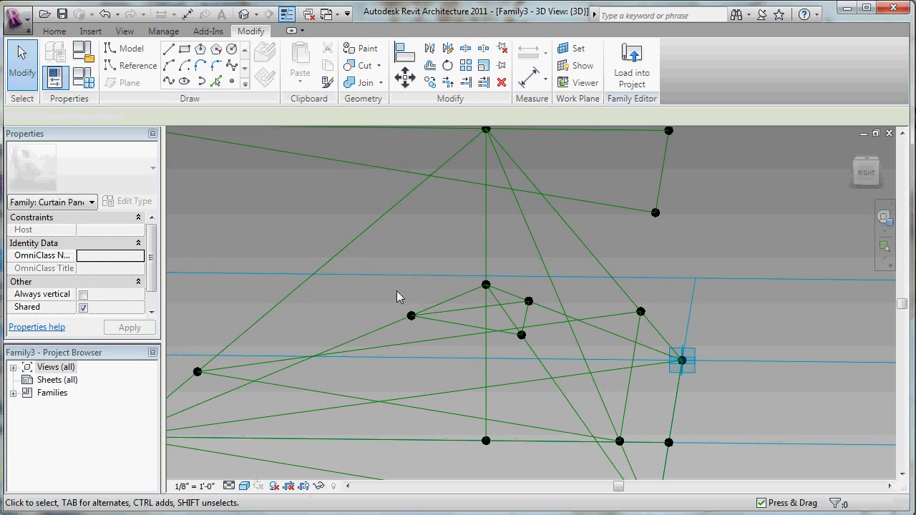
left_click(442, 320)
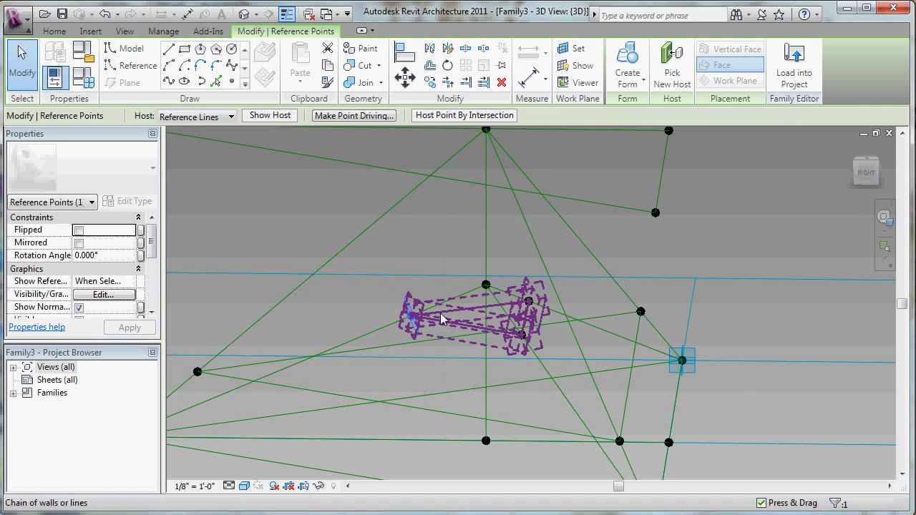
middle_click_drag(445, 284, 424, 227, "shift")
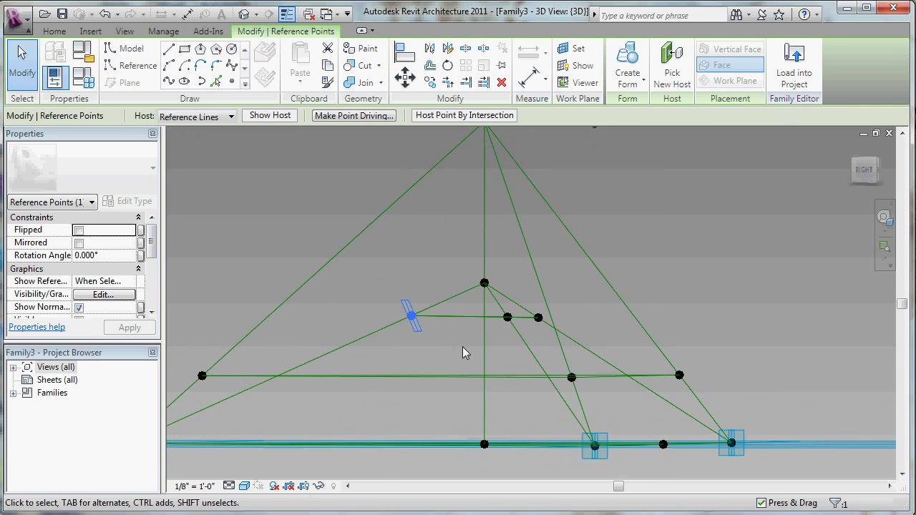
left_click_drag(448, 346, 557, 309)
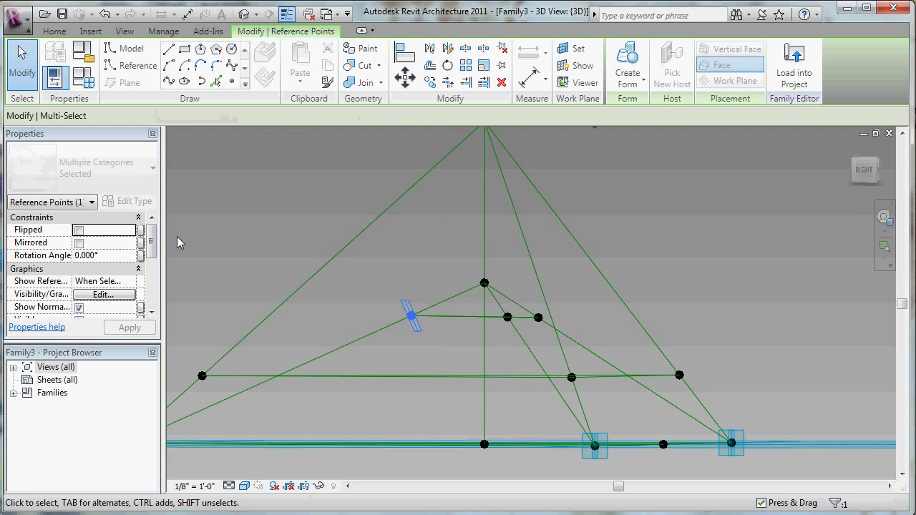
left_click(72, 202)
left_click(46, 238)
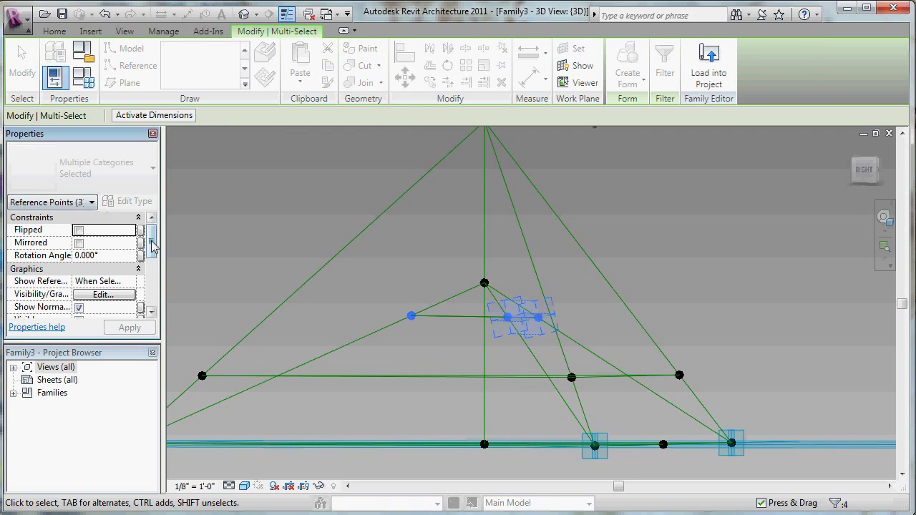
Step: Drive the points' Hosted Parameter with a new family parameter named 'inside'
scroll(131, 258, "down", 5)
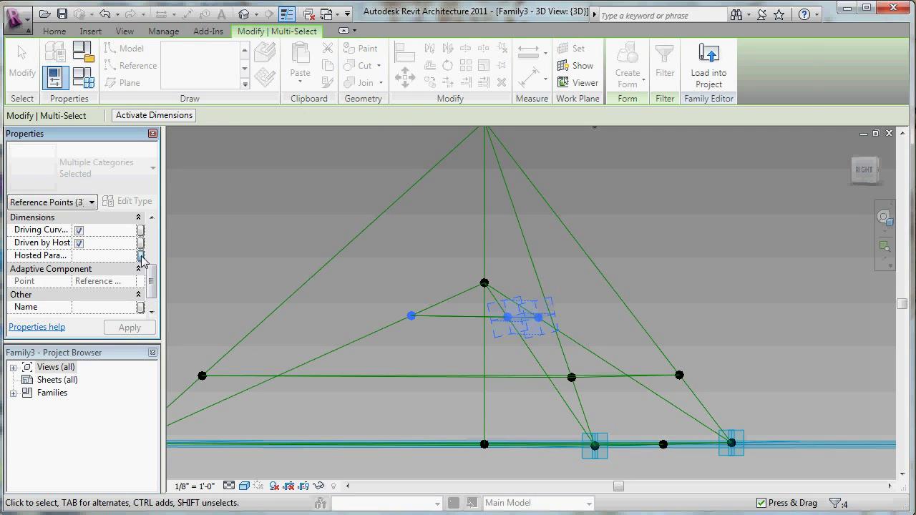
left_click(141, 256)
left_click(415, 352)
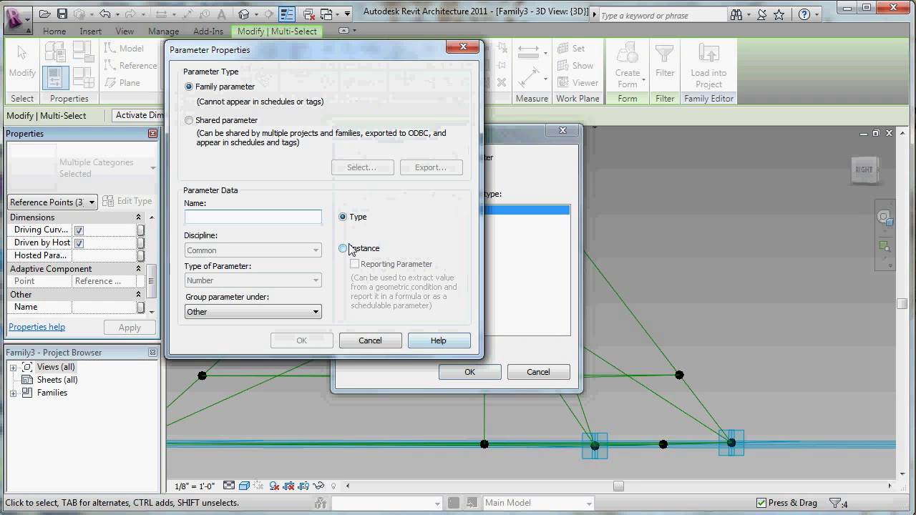
type("inside")
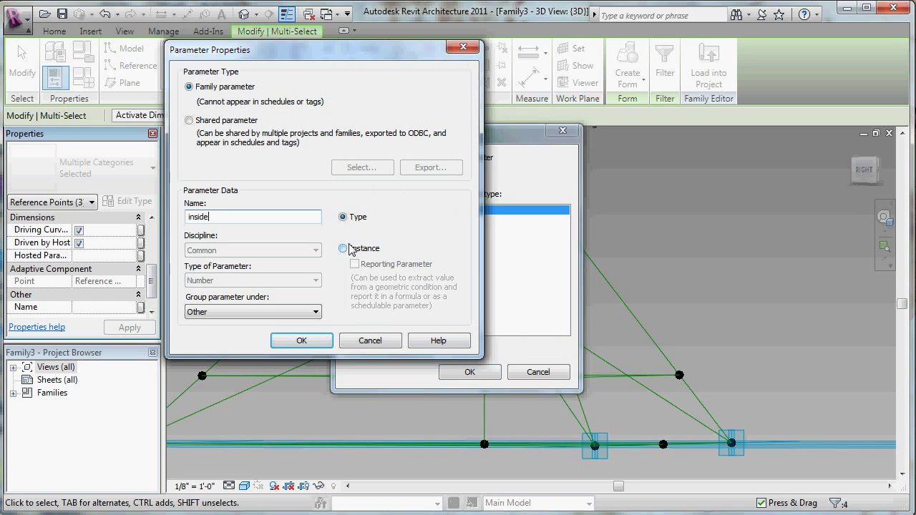
left_click(301, 340)
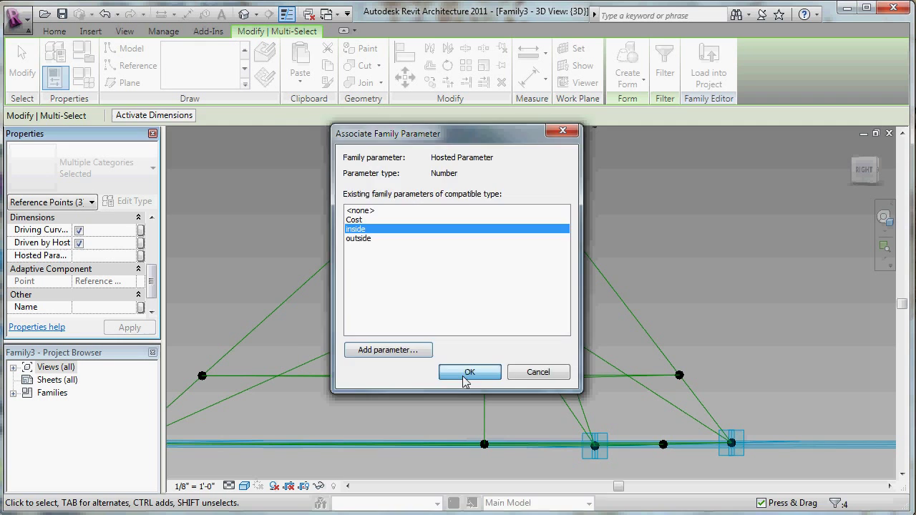
left_click(468, 316)
left_click(326, 225)
Step: Select the five reference-line chains and use Create Form to build the curved triangular panel surface
middle_click_drag(324, 183, 328, 306, "shift")
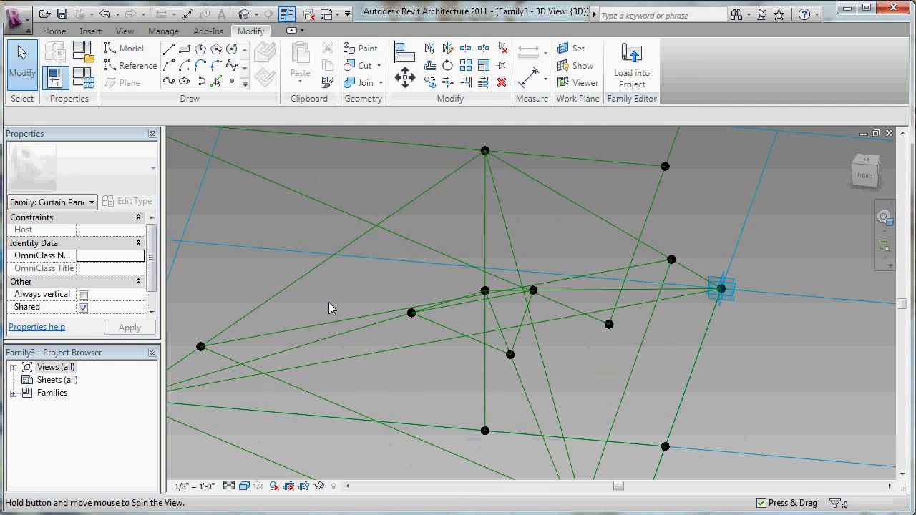
middle_click_drag(399, 382, 477, 291, "shift")
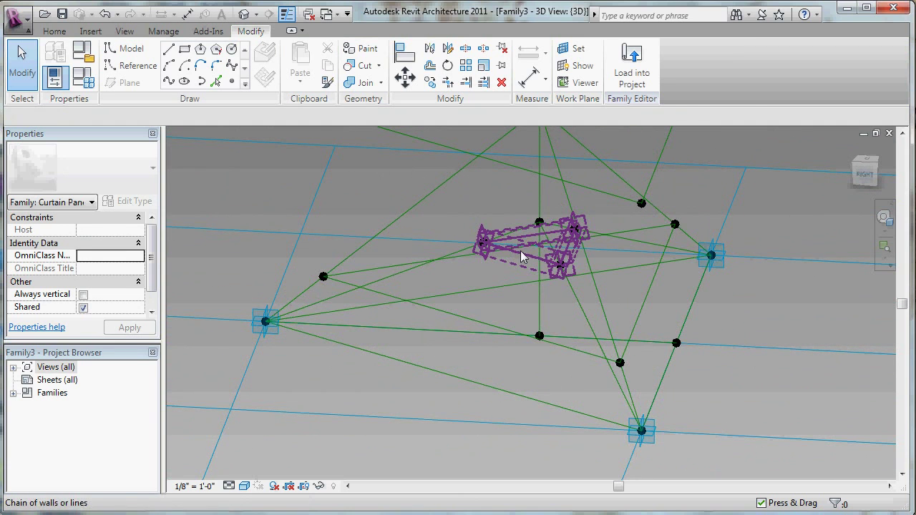
left_click(520, 251)
left_click(472, 324, "ctrl")
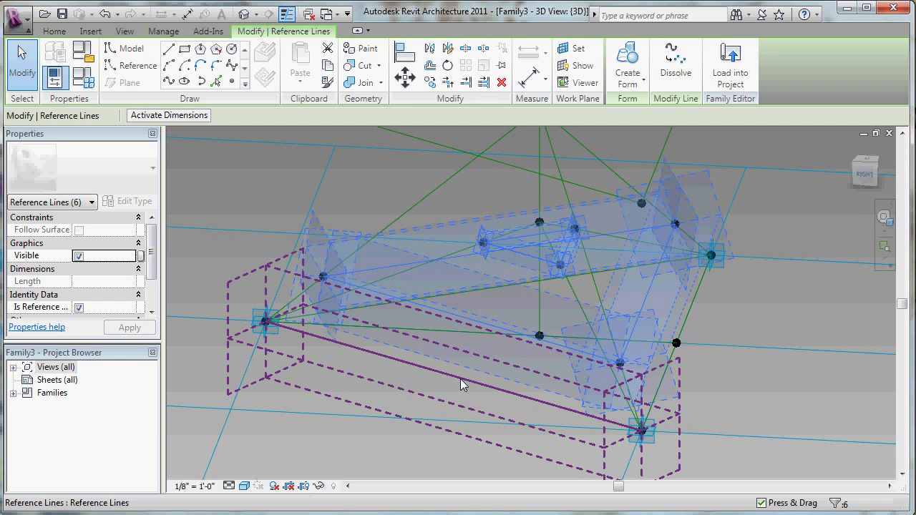
left_click(461, 379, "ctrl")
left_click(690, 318, "ctrl")
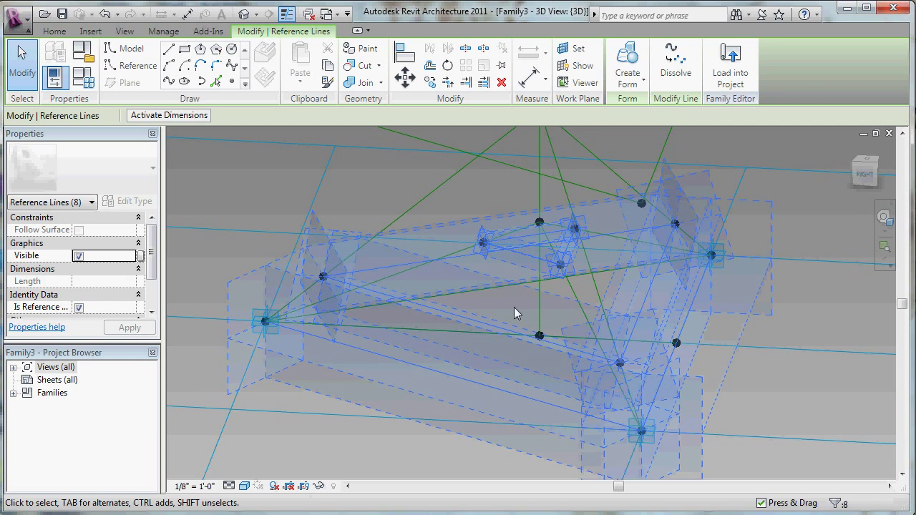
middle_click_drag(507, 302, 780, 334, "shift")
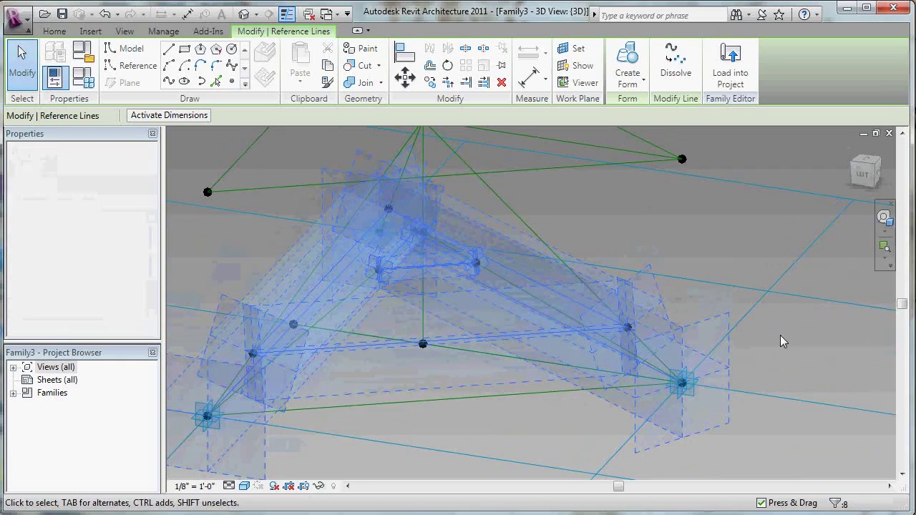
left_click(523, 395, "ctrl")
middle_click_drag(684, 235, 621, 272, "shift")
left_click(630, 69)
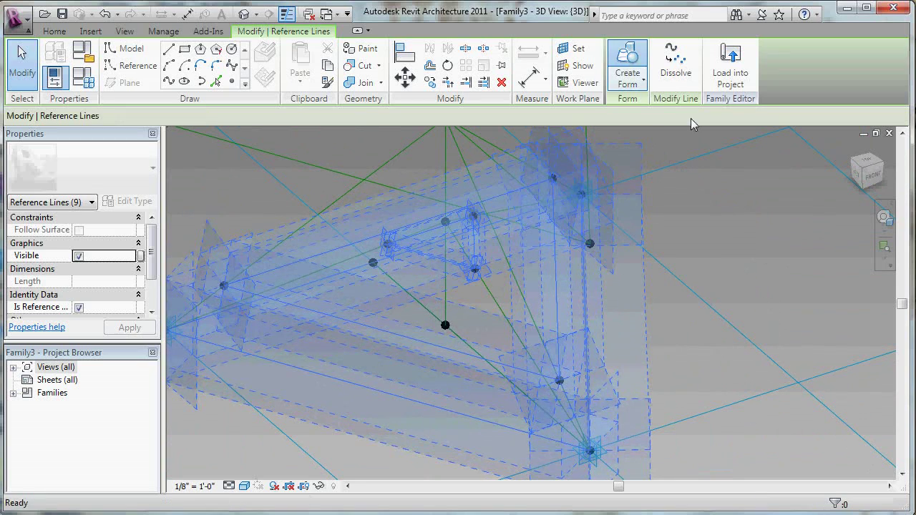
scroll(421, 342, "down", 3)
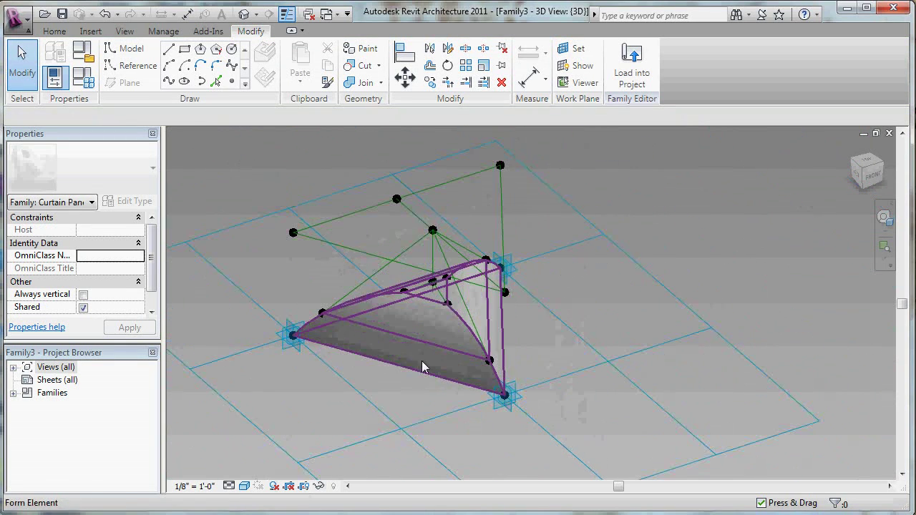
Step: Set the inside parameter to 0.77 and outside to 0.12 in Family Types
middle_click_drag(413, 394, 442, 386, "shift")
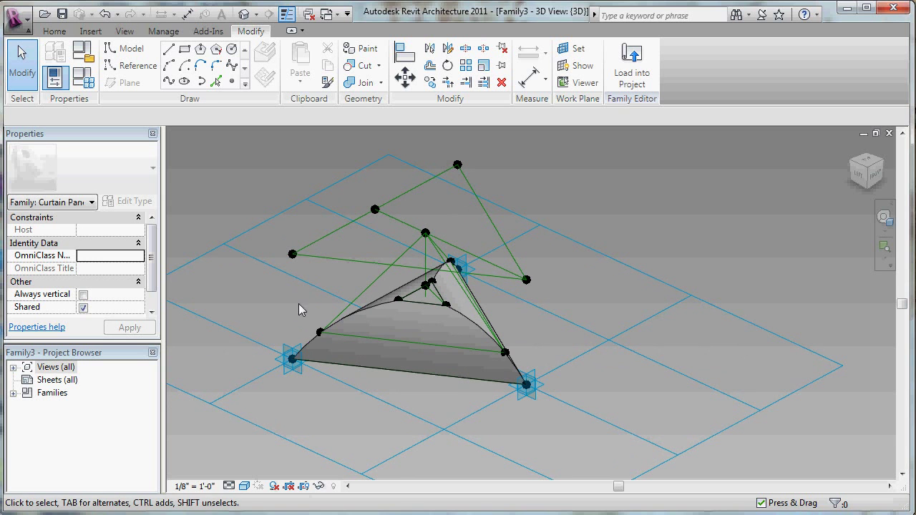
left_click_drag(299, 305, 349, 349)
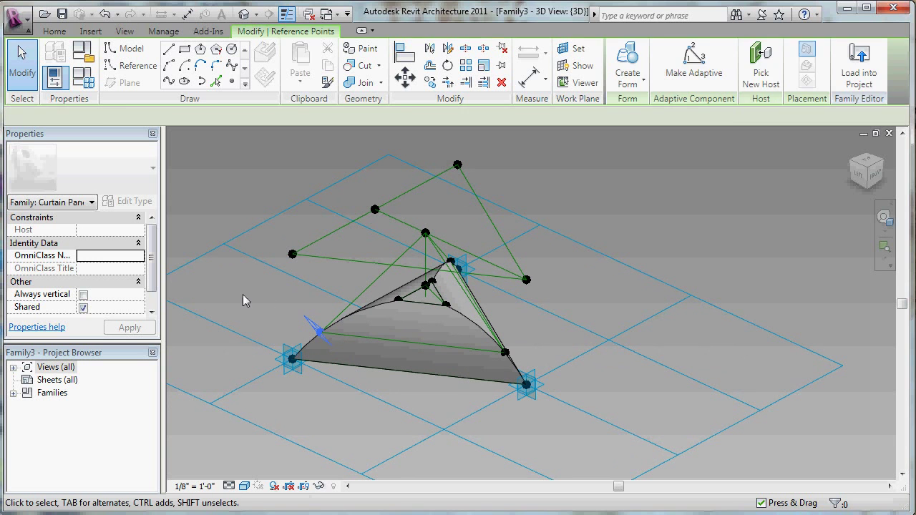
left_click(245, 294)
left_click(83, 77)
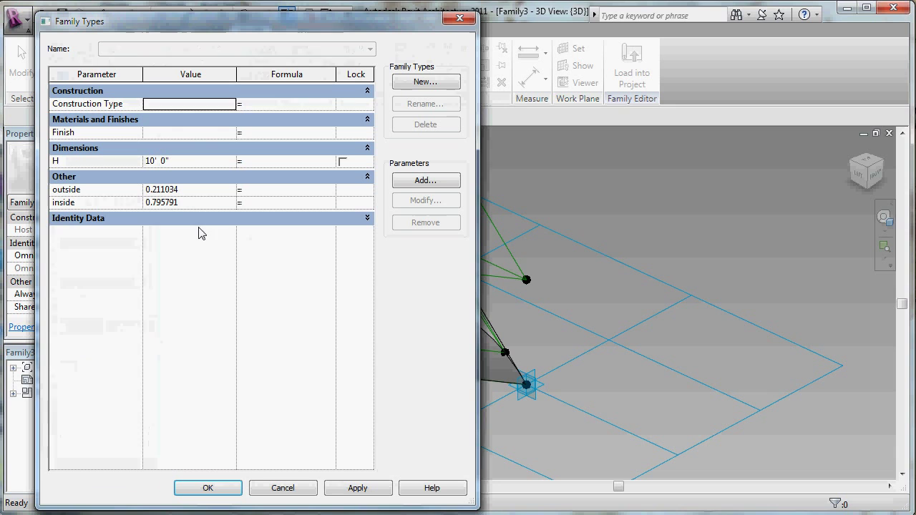
left_click(168, 203)
left_click_drag(159, 203, 209, 204)
type("7")
left_click(201, 191)
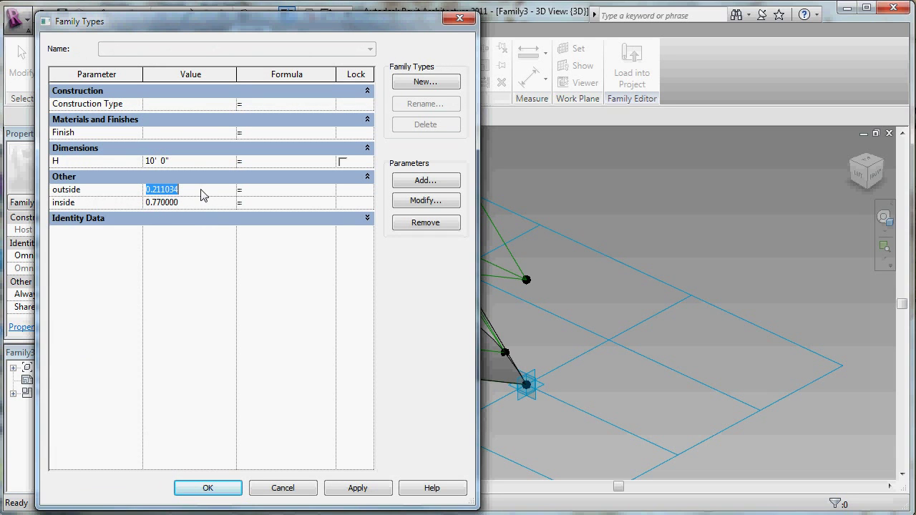
left_click(153, 191)
left_click(224, 489)
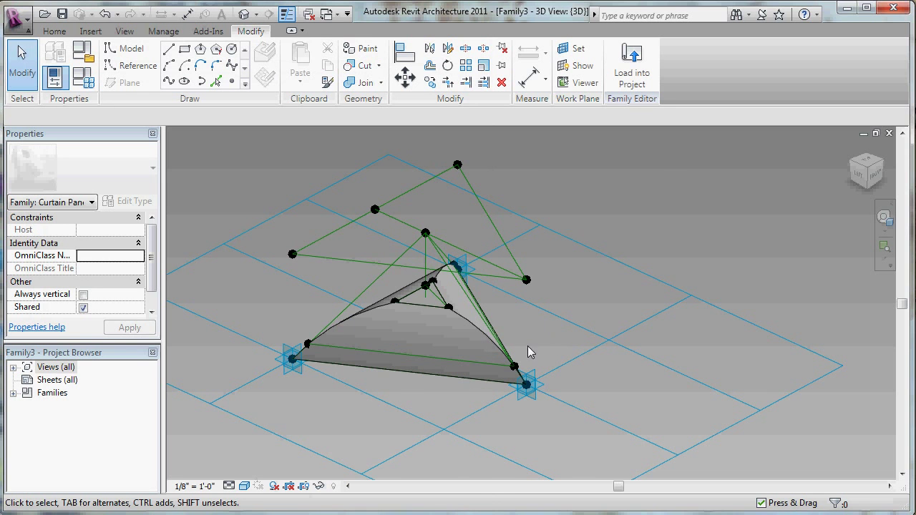
Step: Set the height parameter H to 1' 0" in Family Types
middle_click_drag(528, 347, 372, 322, "shift")
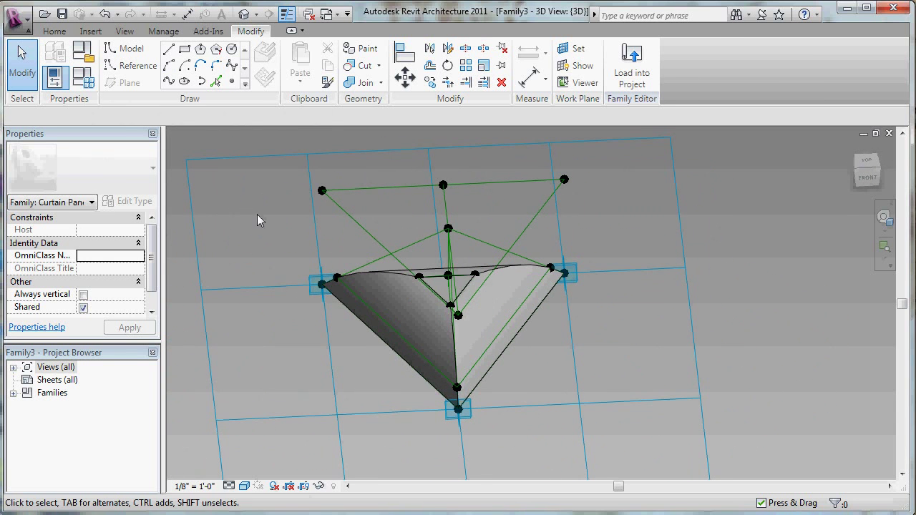
left_click(84, 78)
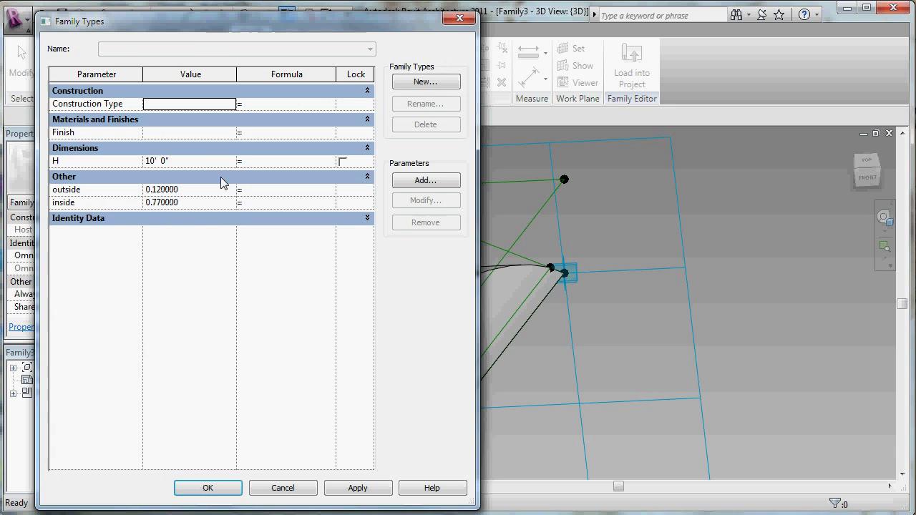
left_click(206, 162)
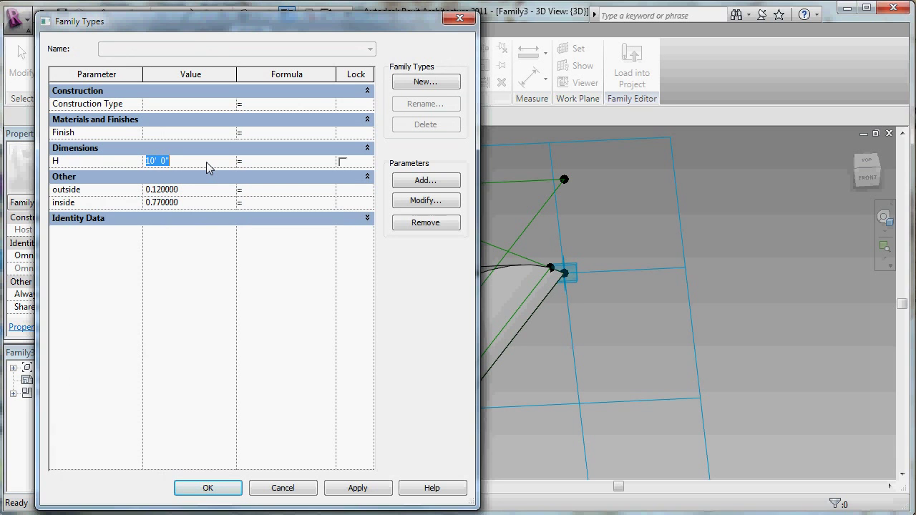
type("1")
left_click(211, 192)
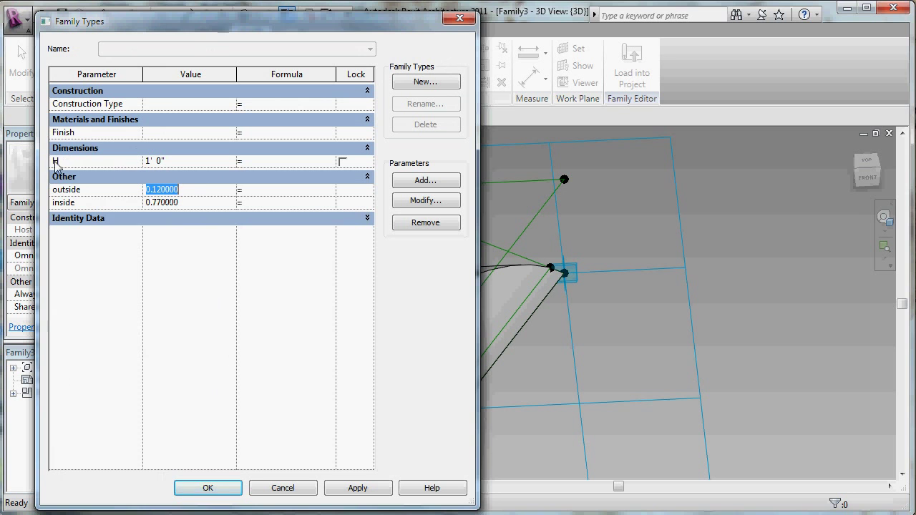
left_click(207, 488)
middle_click_drag(310, 344, 469, 296, "shift")
Step: Give the tile pattern grid 1' 0" horizontal and 1' 7" vertical spacing
scroll(440, 293, "up", 3)
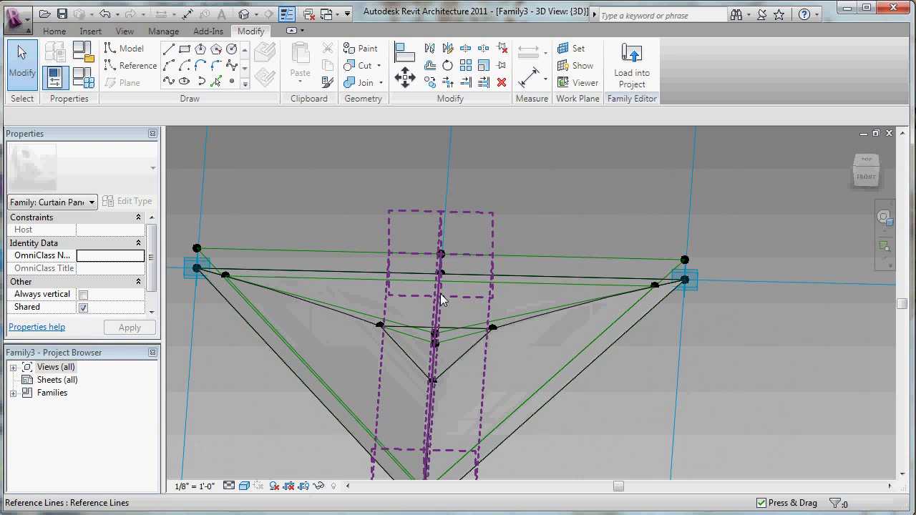
scroll(369, 203, "down", 5)
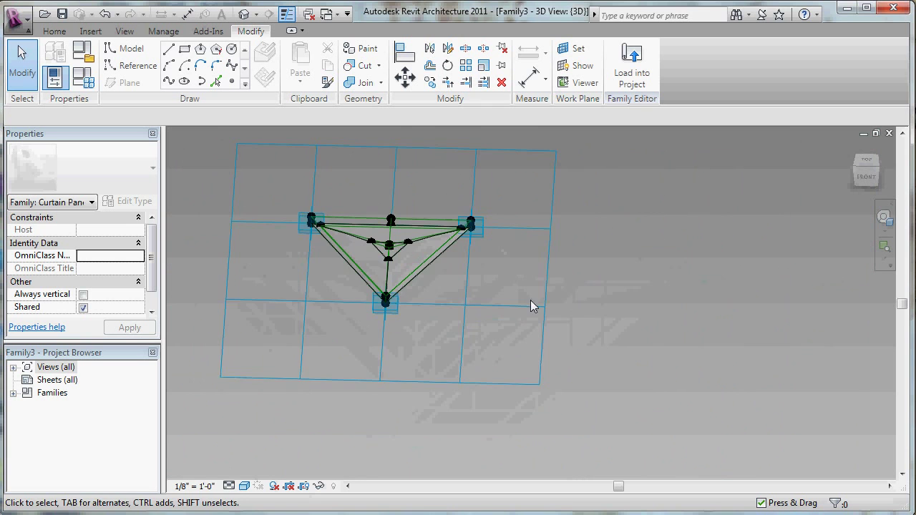
middle_click_drag(531, 307, 446, 278, "shift")
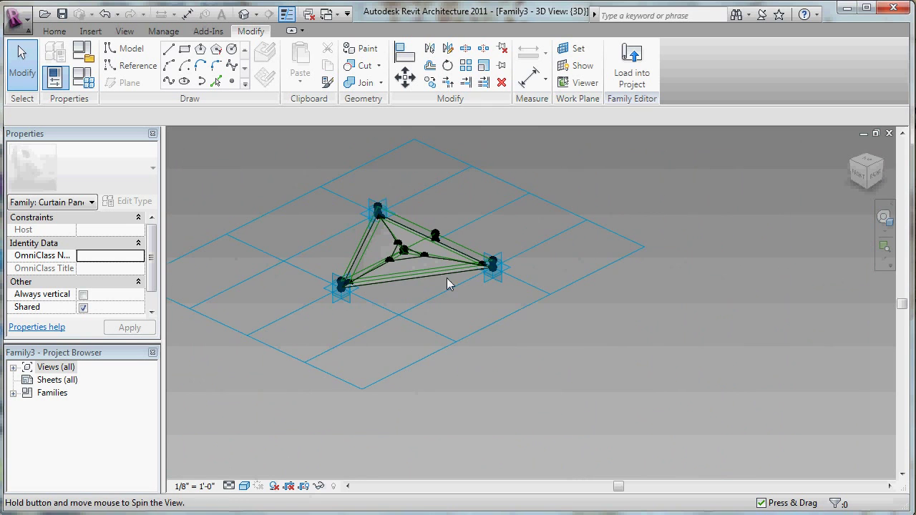
left_click(256, 217)
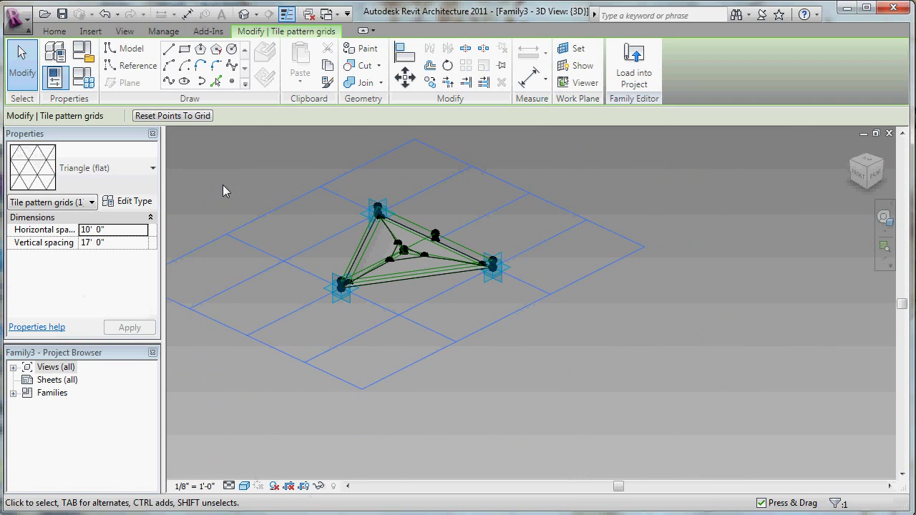
left_click(116, 232)
type("1")
left_click(123, 247)
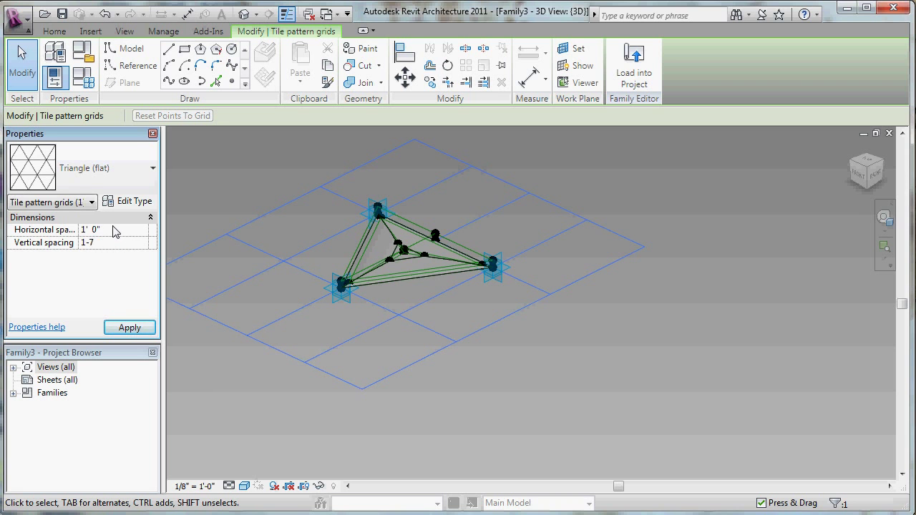
type("1-7")
left_click(115, 229)
left_click(124, 323)
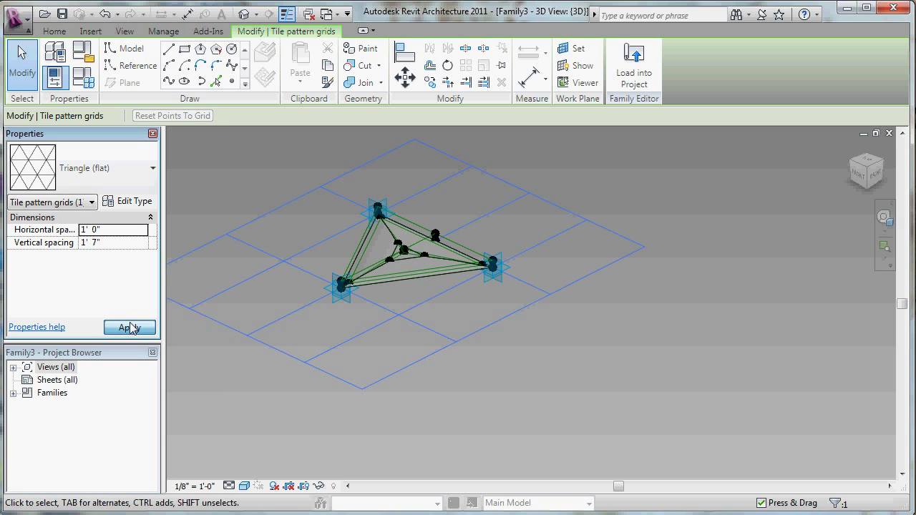
left_click(298, 327)
Step: Zoom to fit and orbit around the curtain panel to review the finer grid
key("z")
key("f")
middle_click_drag(295, 326, 571, 397)
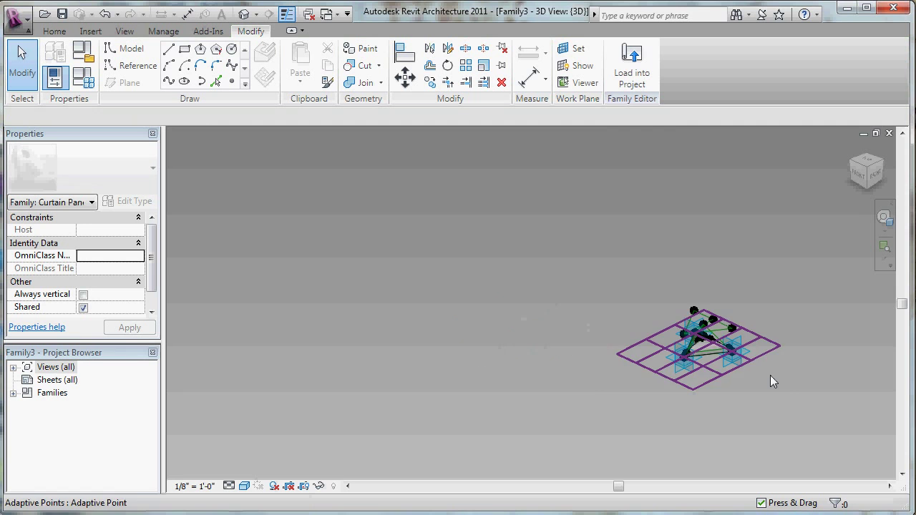
scroll(758, 379, "up", 4)
scroll(745, 366, "up", 3)
middle_click_drag(744, 345, 552, 240)
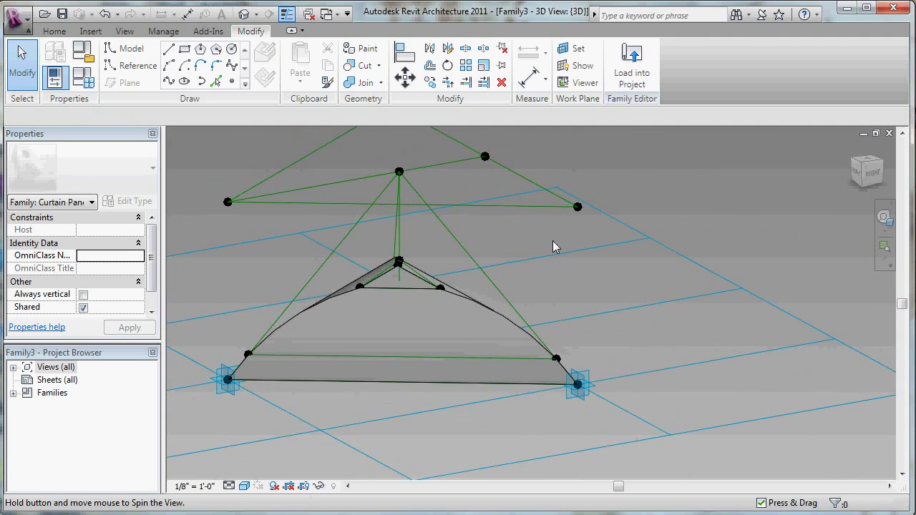
Step: Load the panel family into the mass family and zoom in on the mass
left_click(631, 61)
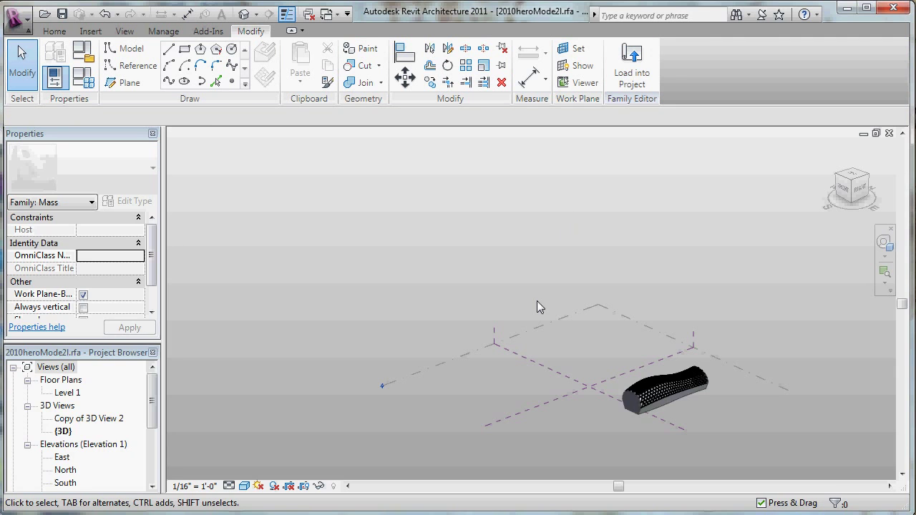
middle_click_drag(622, 239, 639, 294, "shift")
key("z")
key("r")
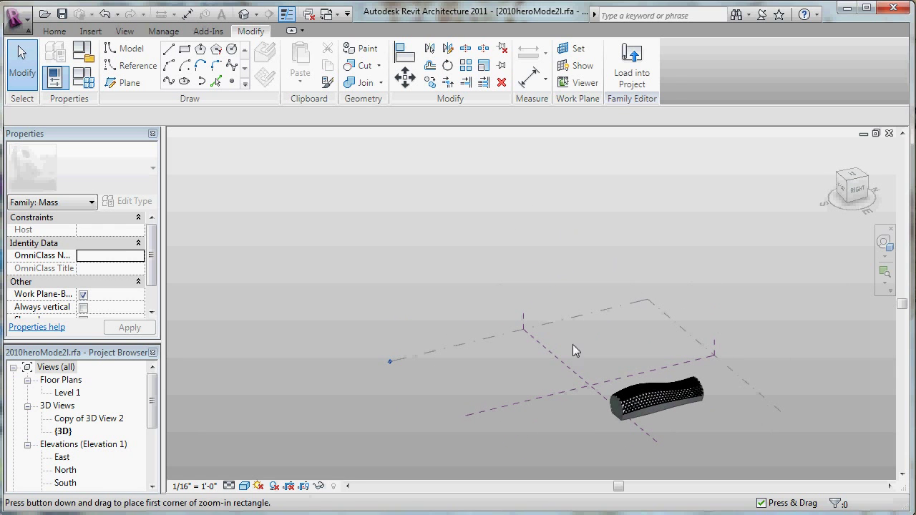
left_click_drag(573, 344, 746, 430)
middle_click_drag(689, 379, 728, 347)
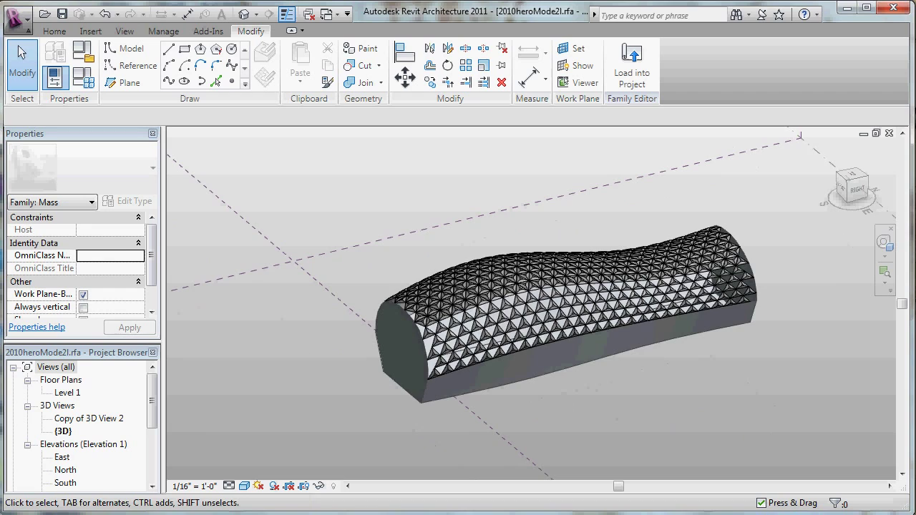
middle_click_drag(650, 412, 458, 322, "shift")
scroll(449, 312, "up", 5)
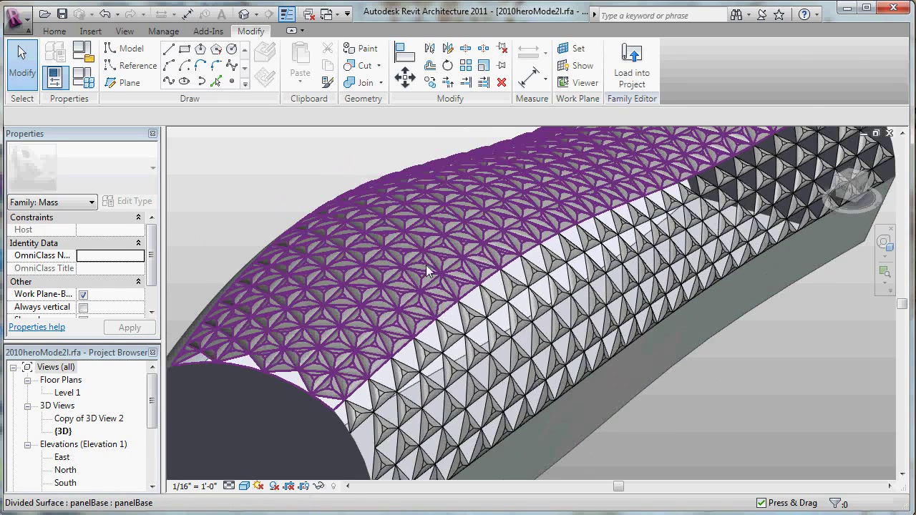
Step: Set both divided surfaces' panel type to Triangle (bent), then to Triangle (flat)
left_click(527, 331)
left_click(527, 331, "ctrl")
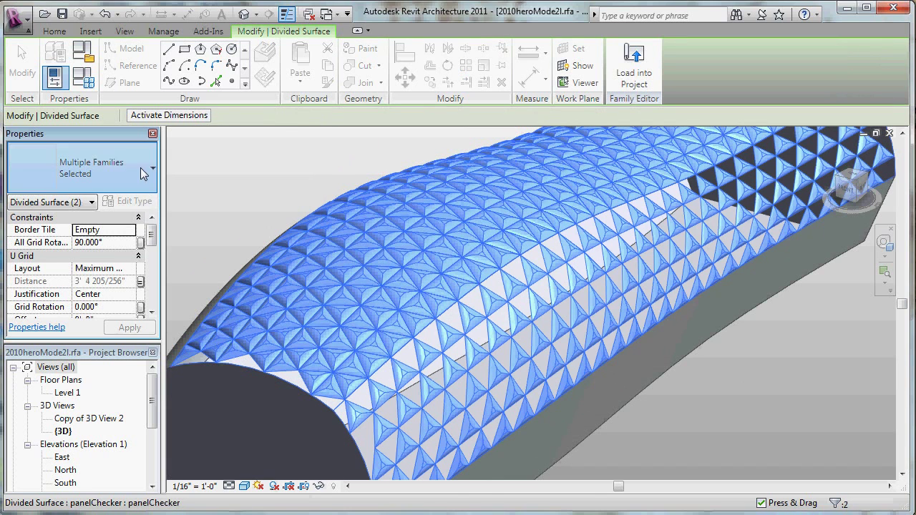
left_click(141, 167)
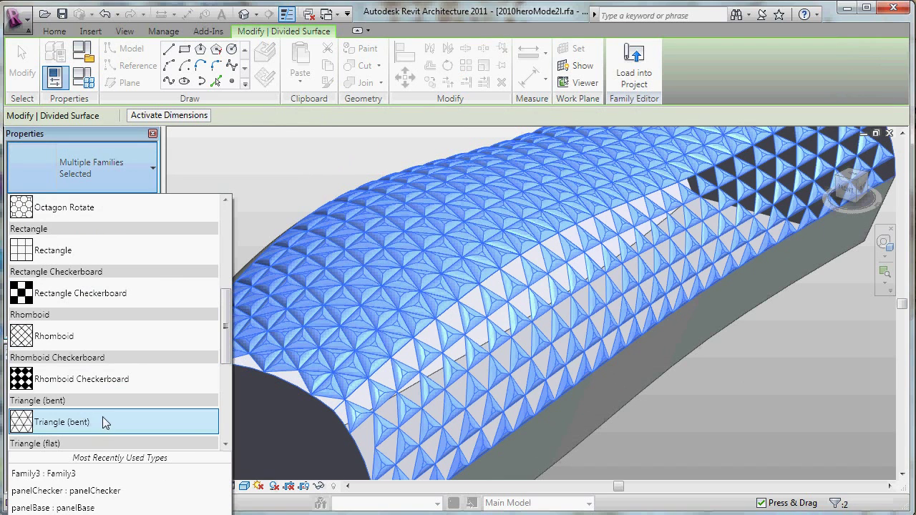
mouse_move(102, 422)
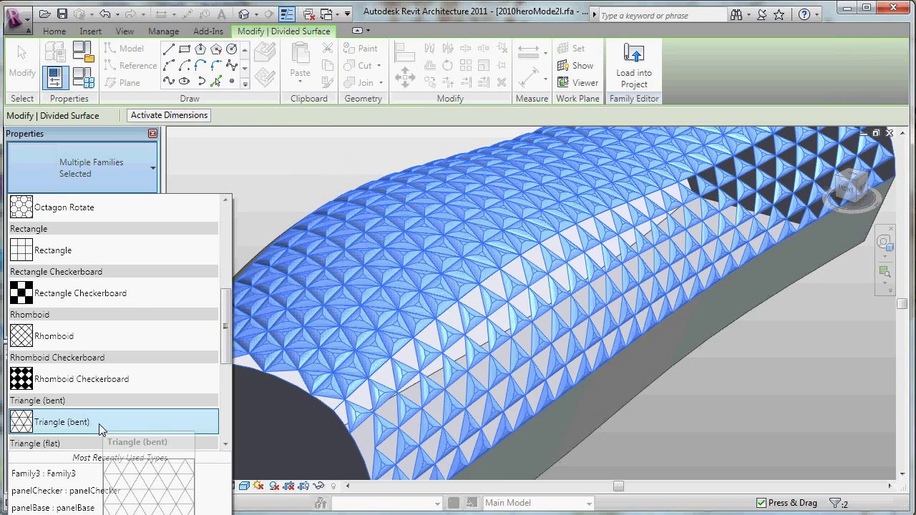
left_click(99, 424)
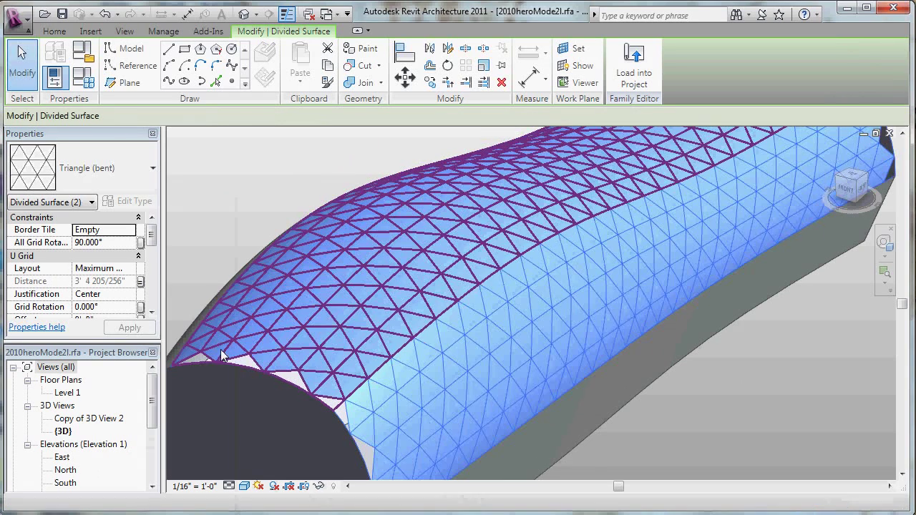
left_click(152, 169)
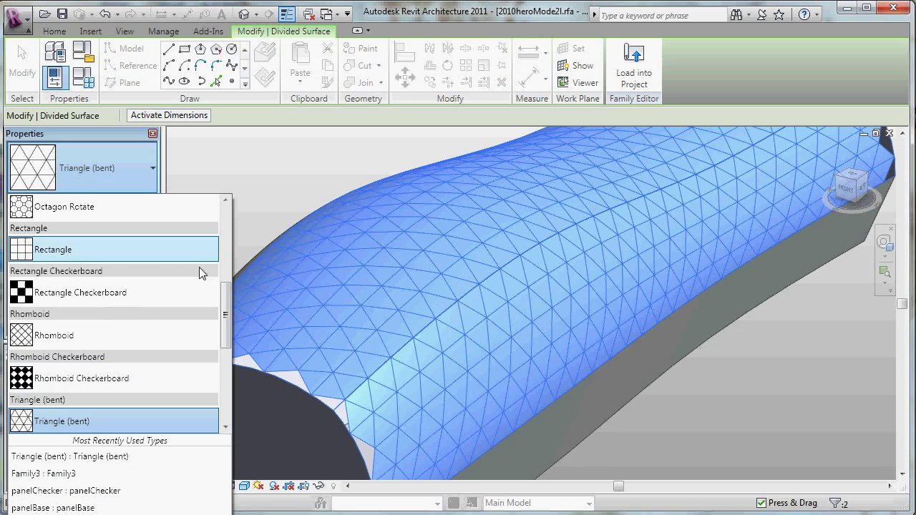
scroll(229, 300, "down", 5)
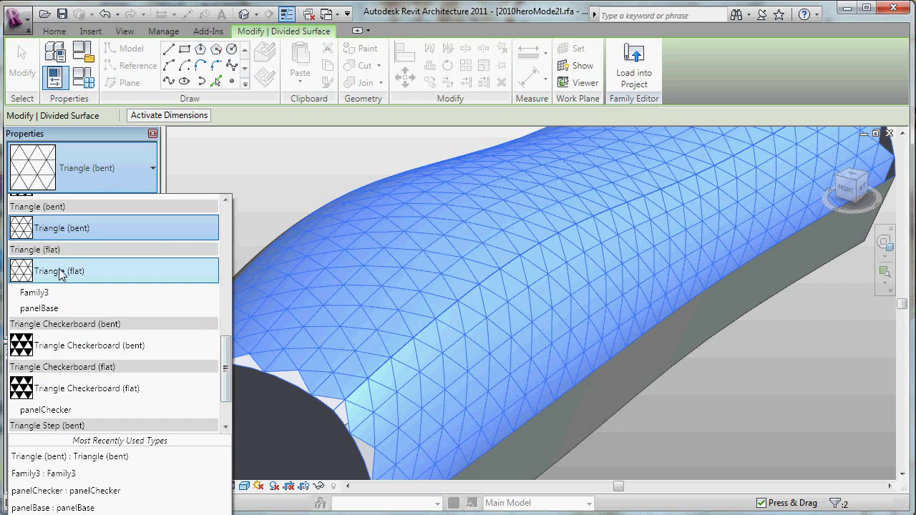
left_click(308, 255)
left_click(208, 173)
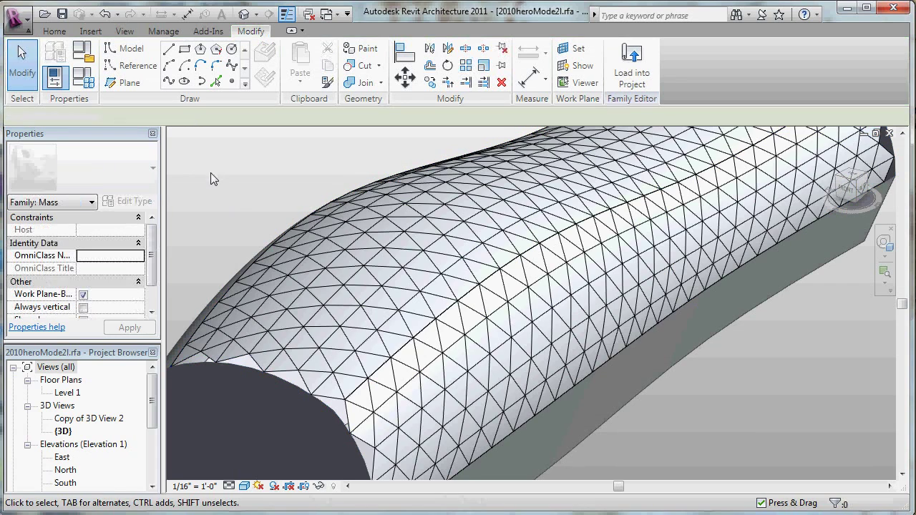
left_click(211, 171)
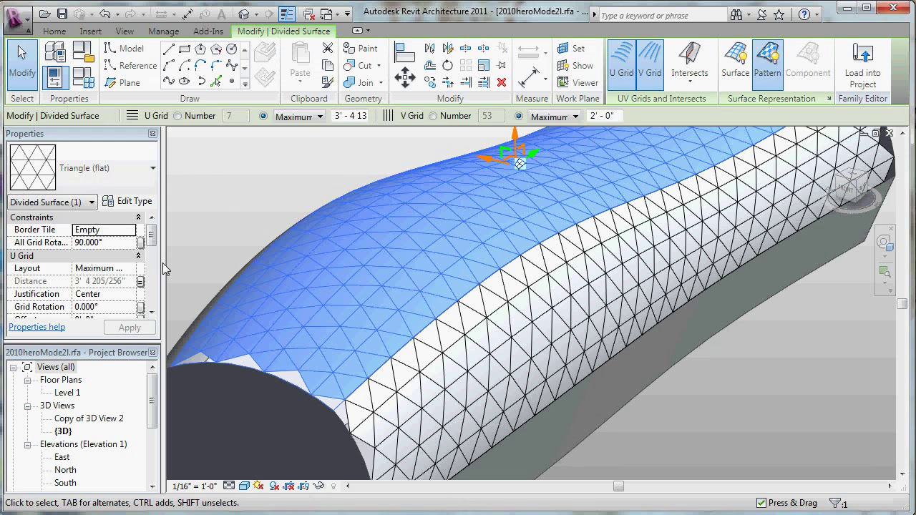
left_click_drag(151, 236, 161, 265)
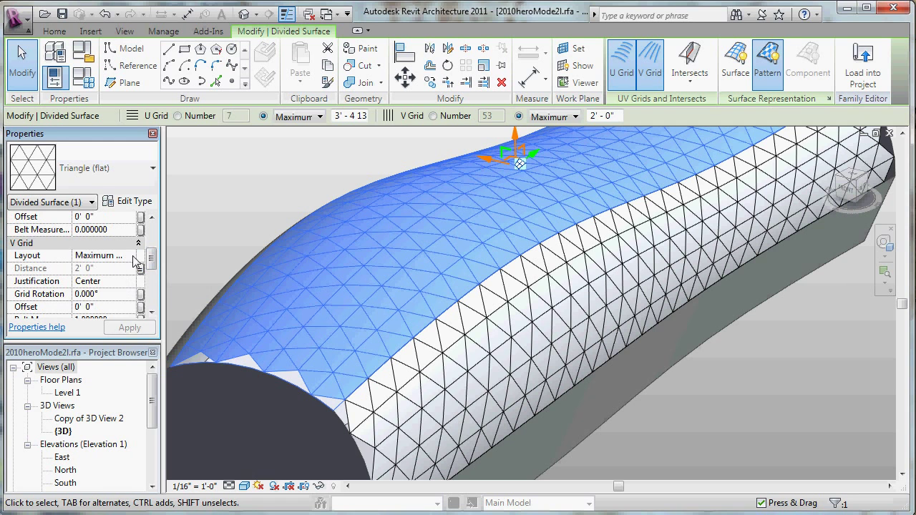
left_click(134, 262)
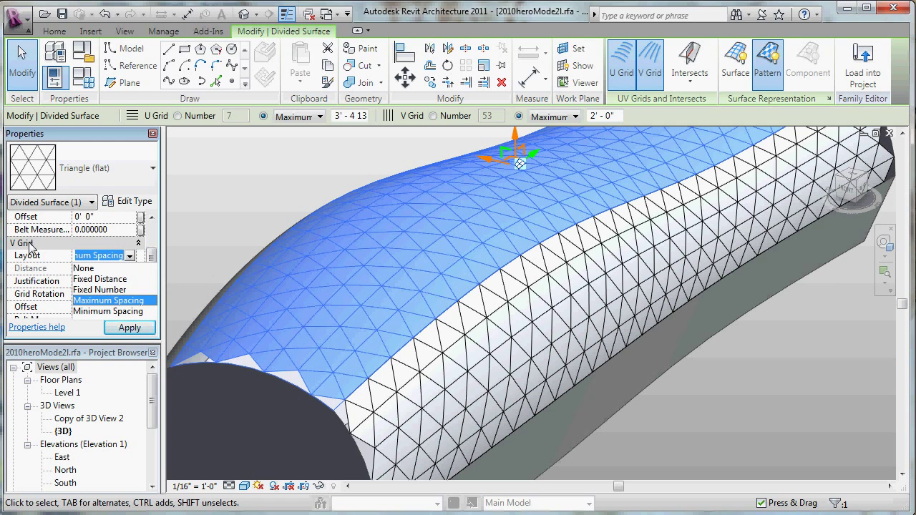
key("Return")
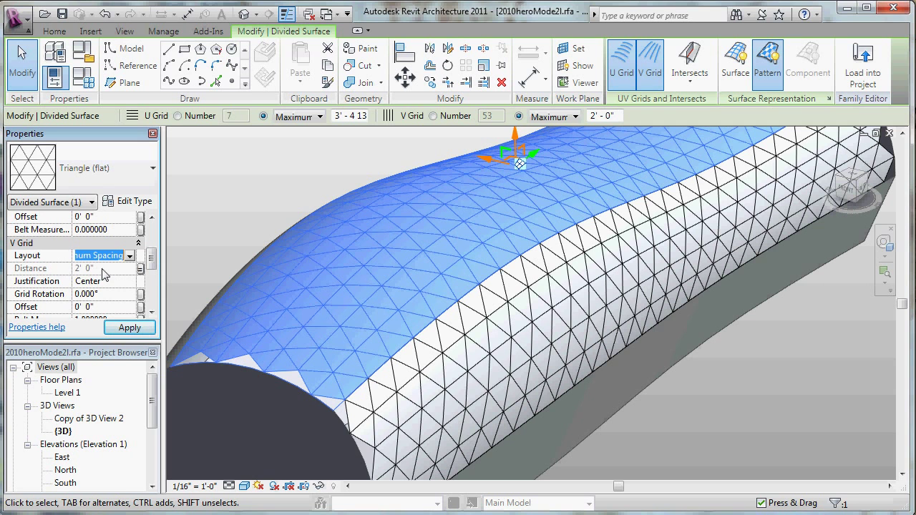
left_click_drag(151, 259, 153, 250)
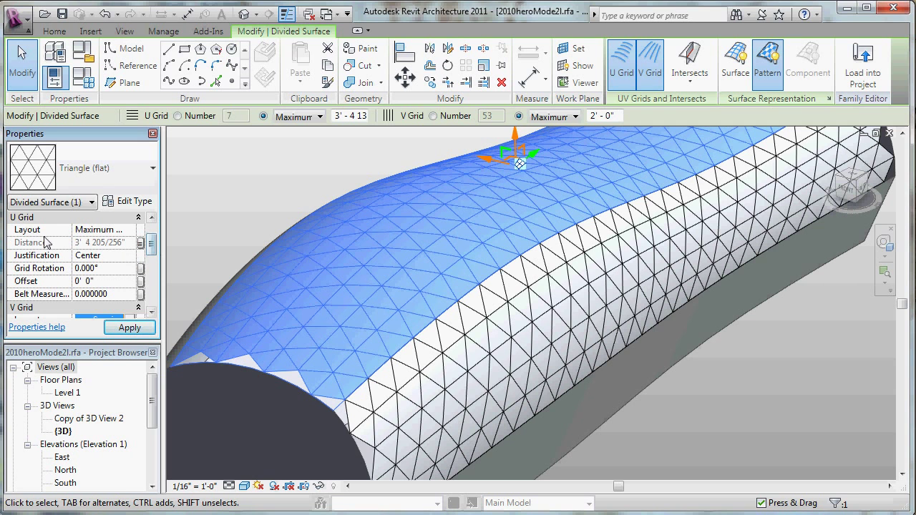
left_click(84, 77)
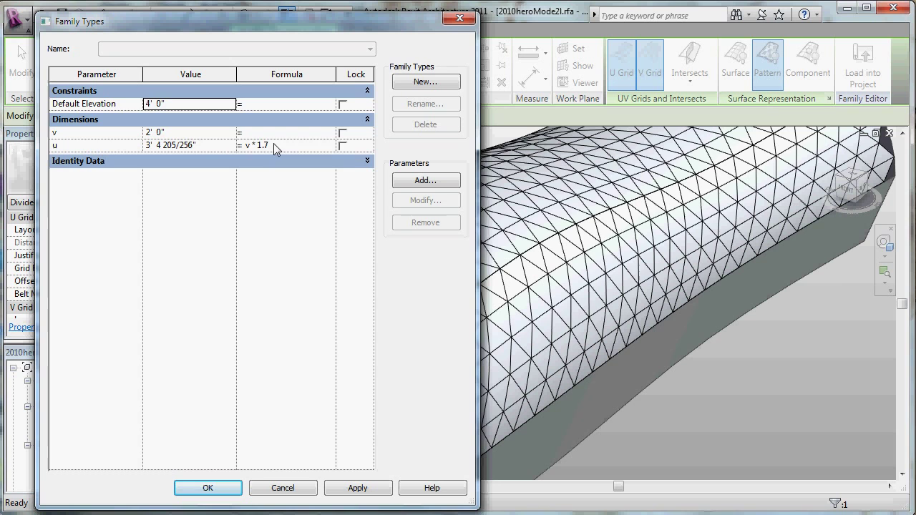
Step: Review the u = v * 1.7 formula, then change v from 2' 0" to 4' 0" in Family Types
left_click(247, 146)
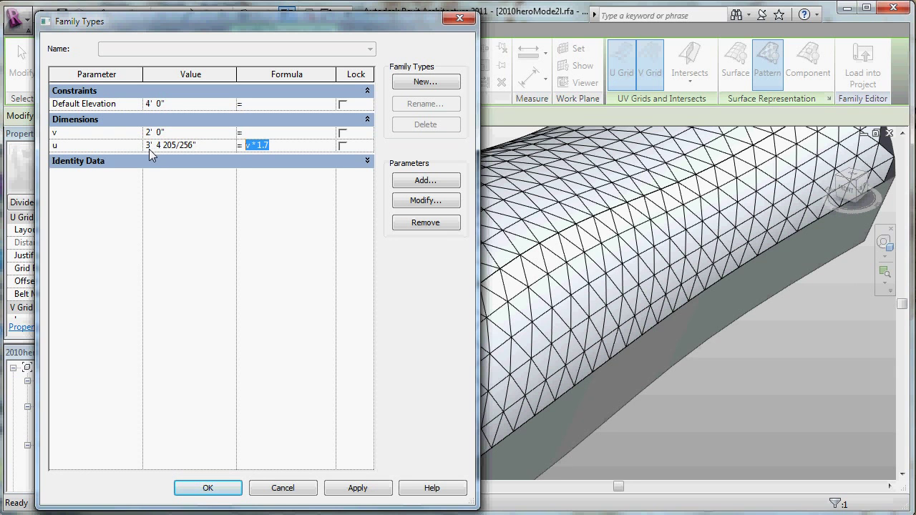
left_click(205, 488)
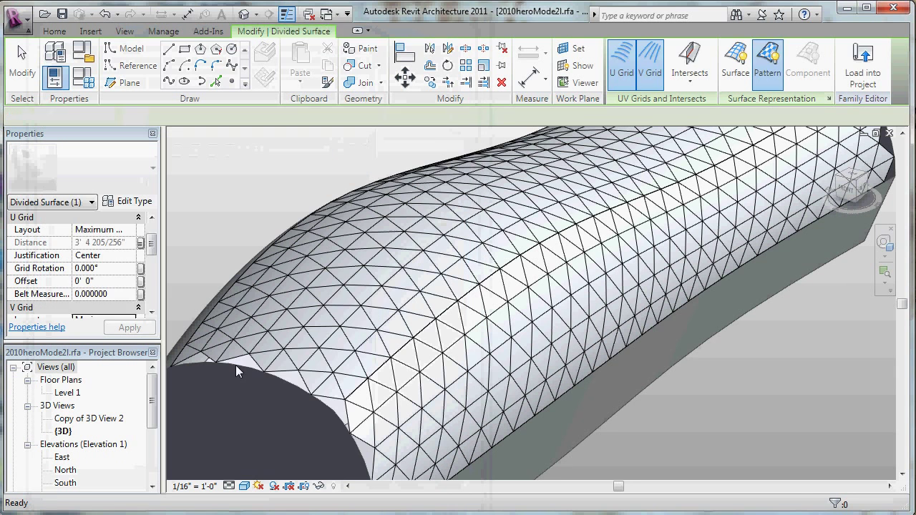
left_click(245, 256)
left_click(81, 79)
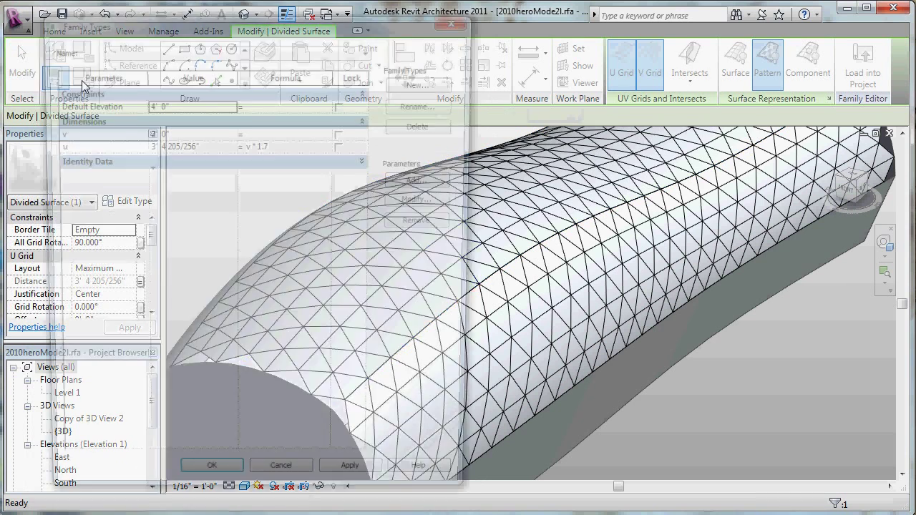
left_click(181, 135)
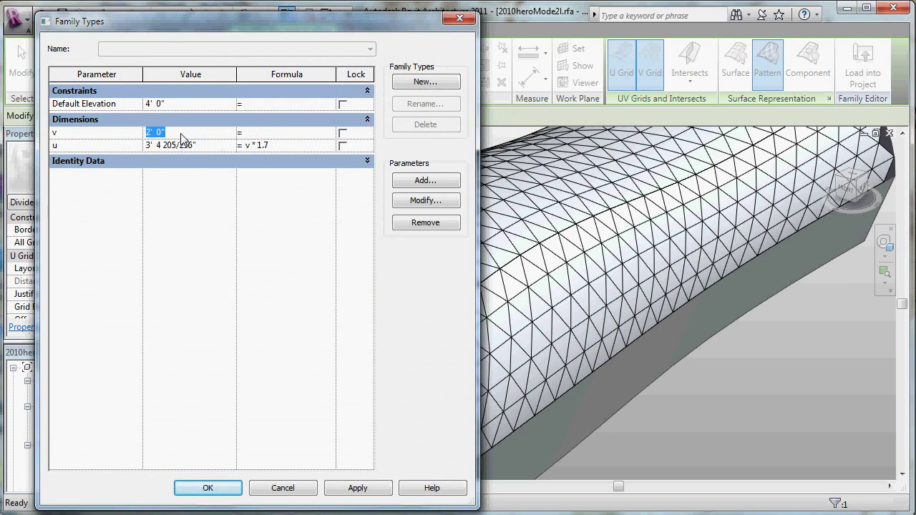
type("4")
left_click(175, 146)
Step: Confirm the 4' 0" grid spacing, clear the selection and orbit the mass to a new angle
left_click(227, 489)
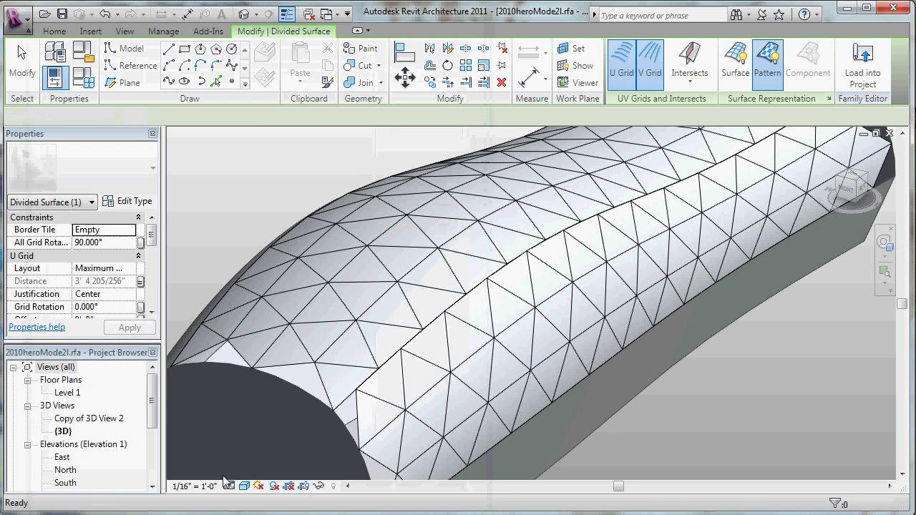
key("Escape")
scroll(686, 360, "up", 3)
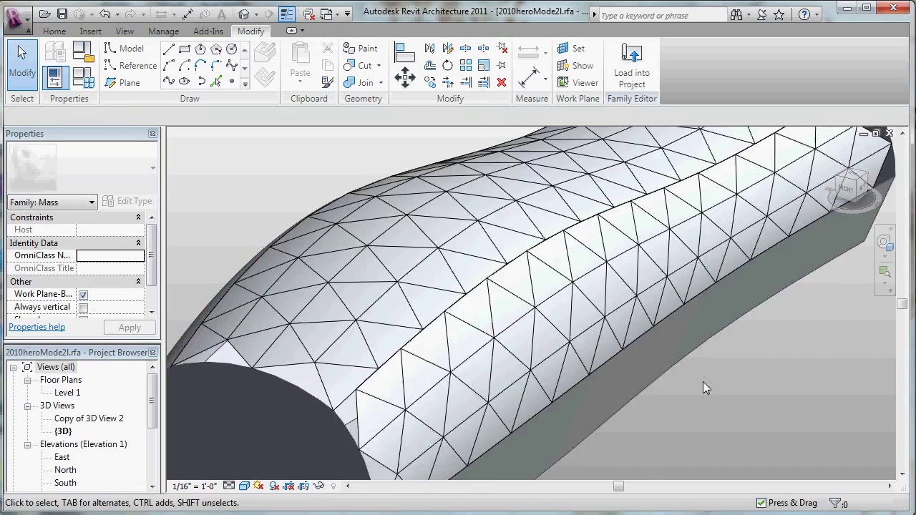
scroll(703, 385, "down", 3)
mouse_move(753, 384)
middle_mouse_down("shift")
mouse_move(725, 404)
mouse_move(751, 374)
middle_mouse_up("shift")
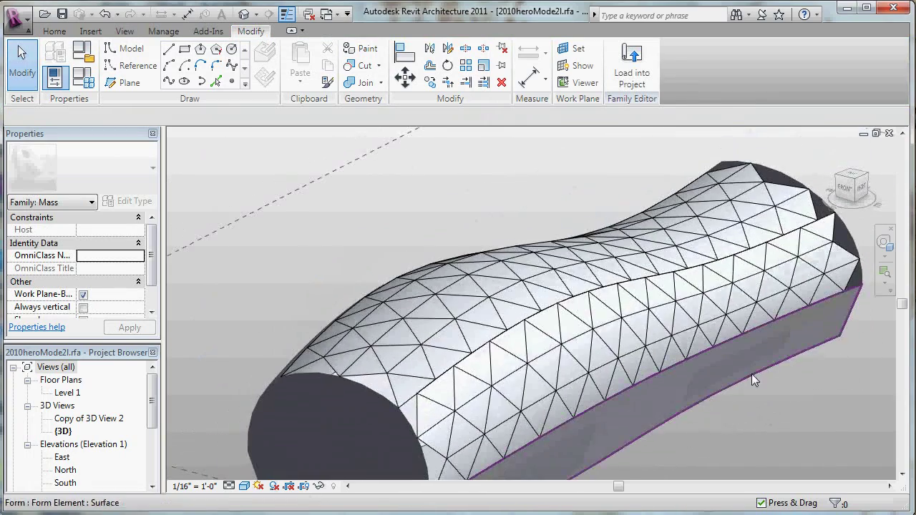
middle_click_drag(501, 299, 458, 227)
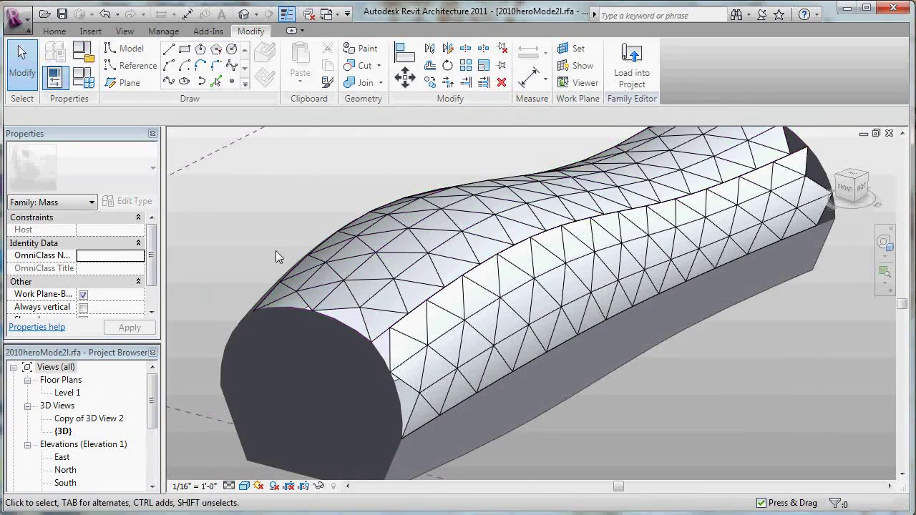
Step: Apply the Family3 panel type to the top divided surface
left_click(377, 260)
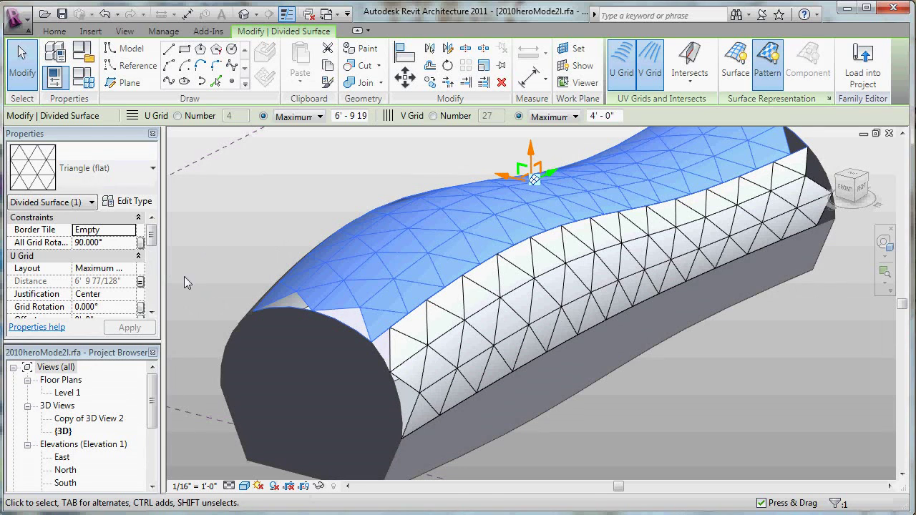
left_click(107, 167)
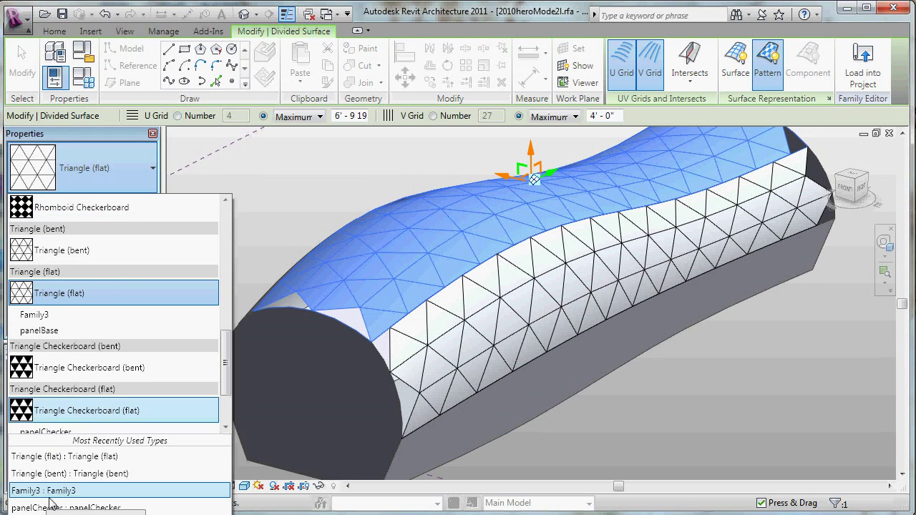
left_click(52, 493)
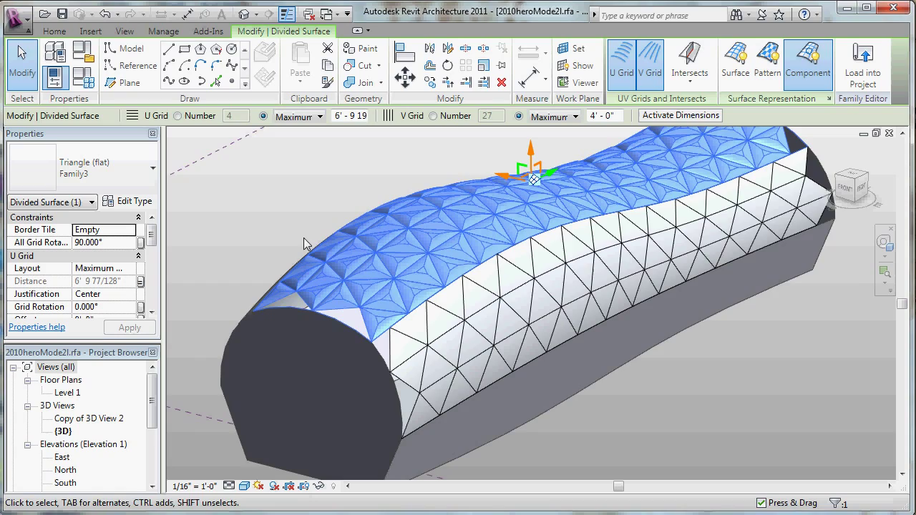
middle_click_drag(320, 202, 298, 203, "shift")
scroll(370, 292, "up", 3)
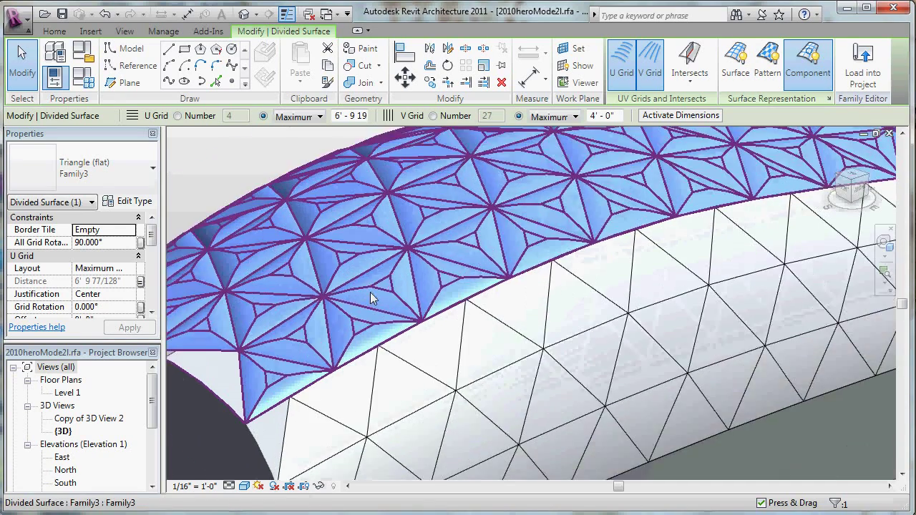
scroll(370, 292, "up", 2)
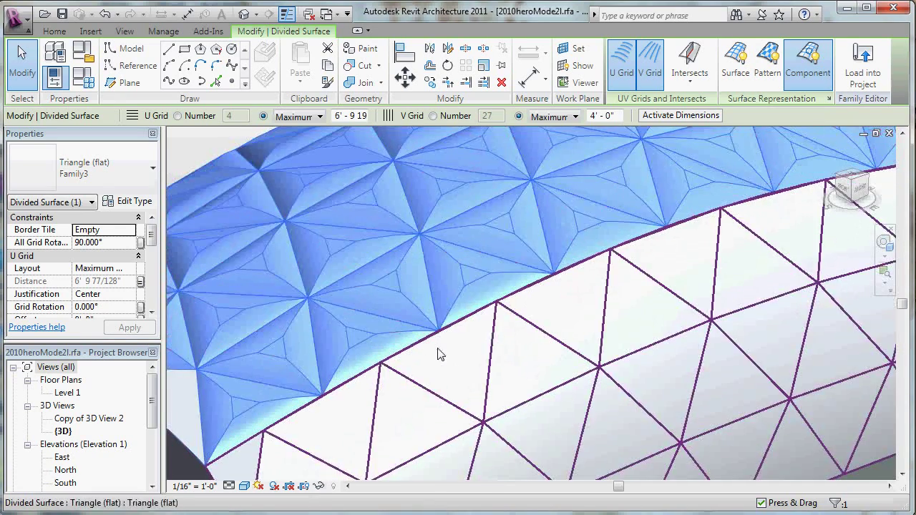
key("alt+Tab")
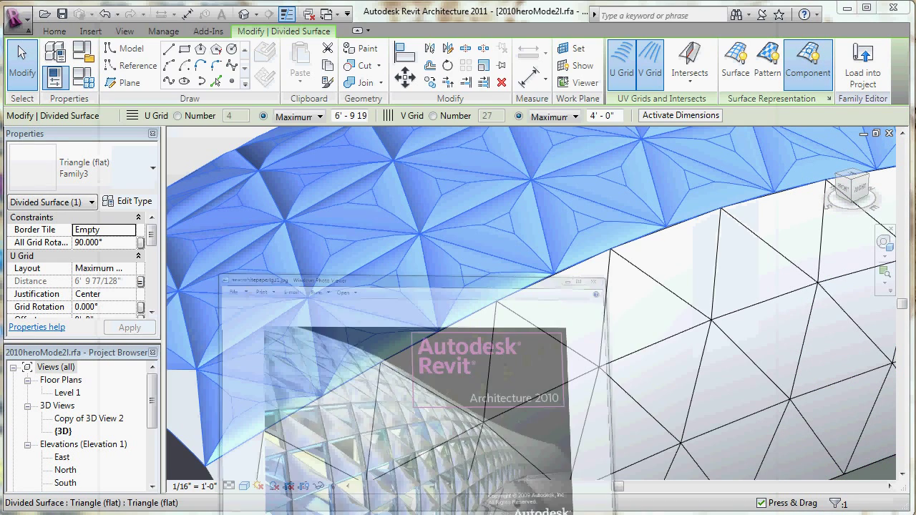
key("alt+Tab")
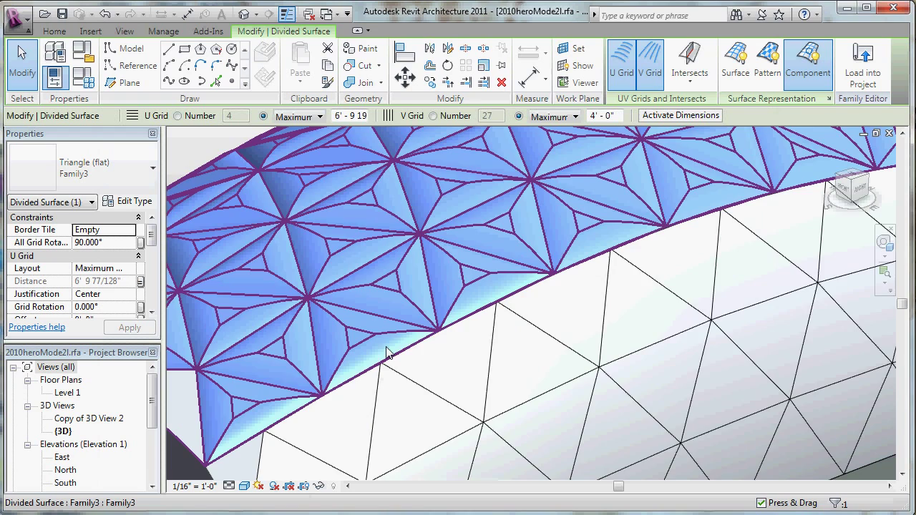
scroll(386, 353, "down", 3)
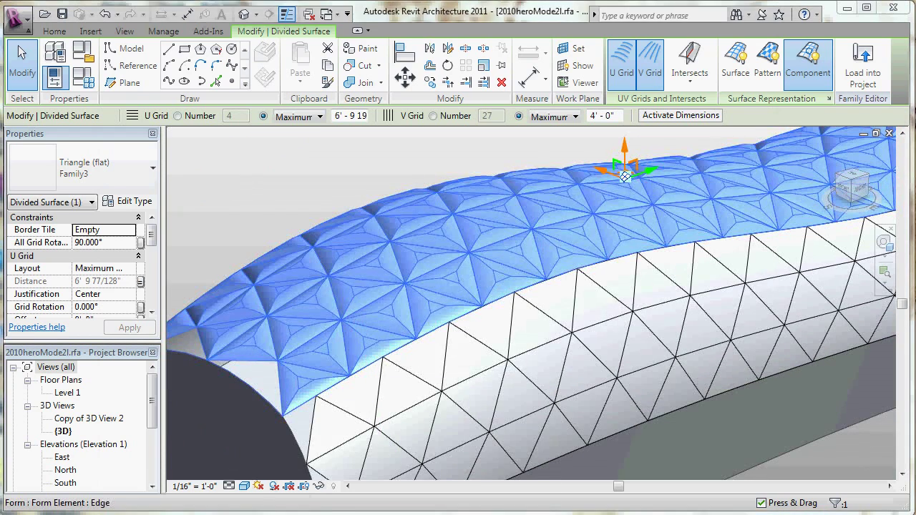
key("alt+Tab")
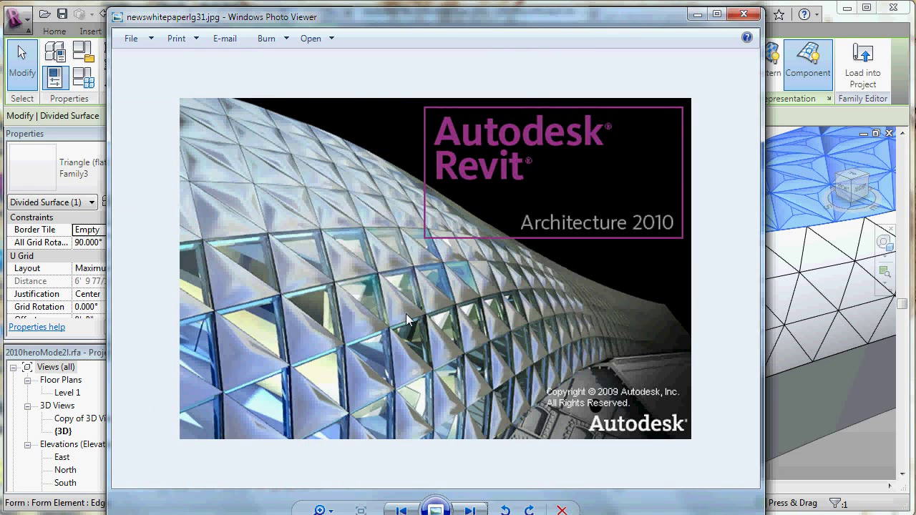
left_click(695, 14)
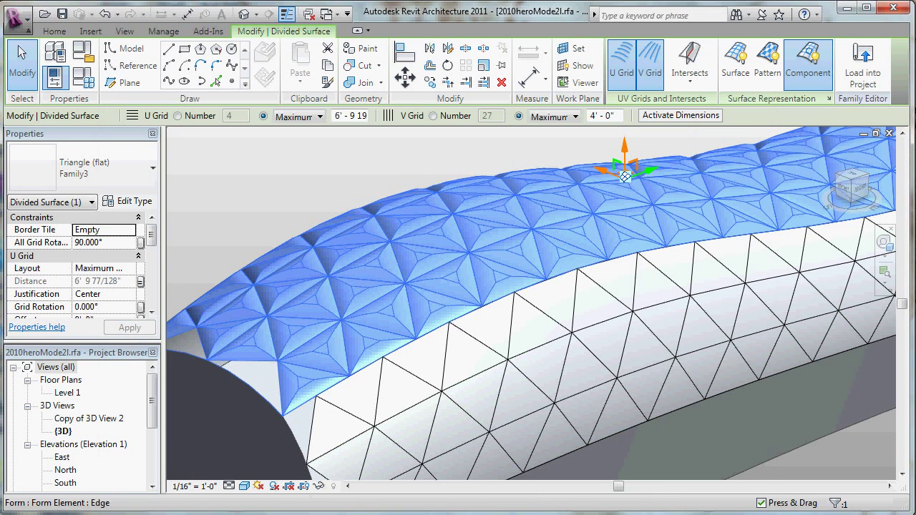
Step: Give the side divided surface the Triangle Checkerboard (flat) pattern and deselect it
middle_click_drag(324, 196, 333, 194, "shift")
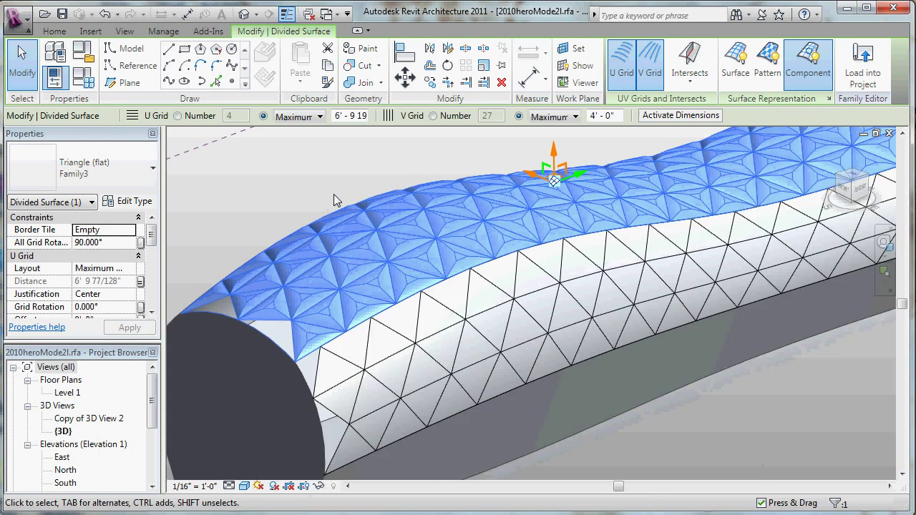
scroll(333, 194, "down", 3)
left_click(568, 262)
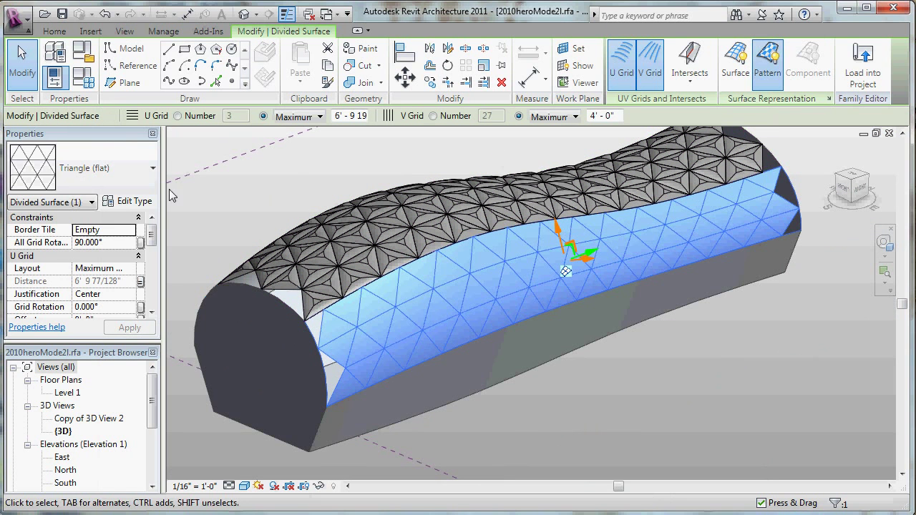
left_click(147, 175)
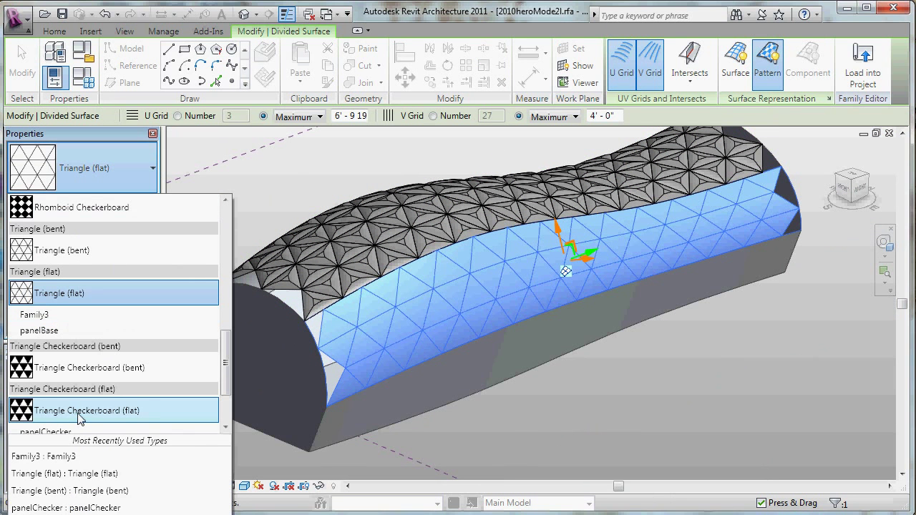
mouse_move(79, 418)
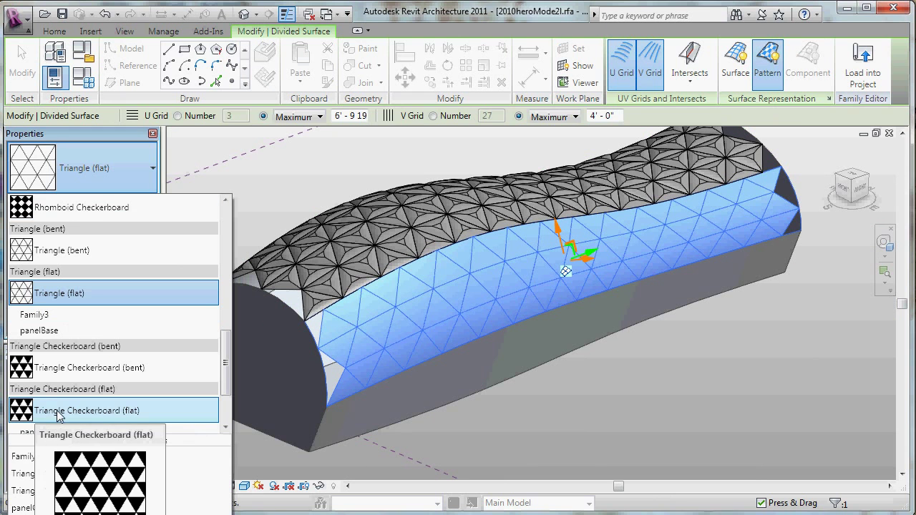
left_click(58, 410)
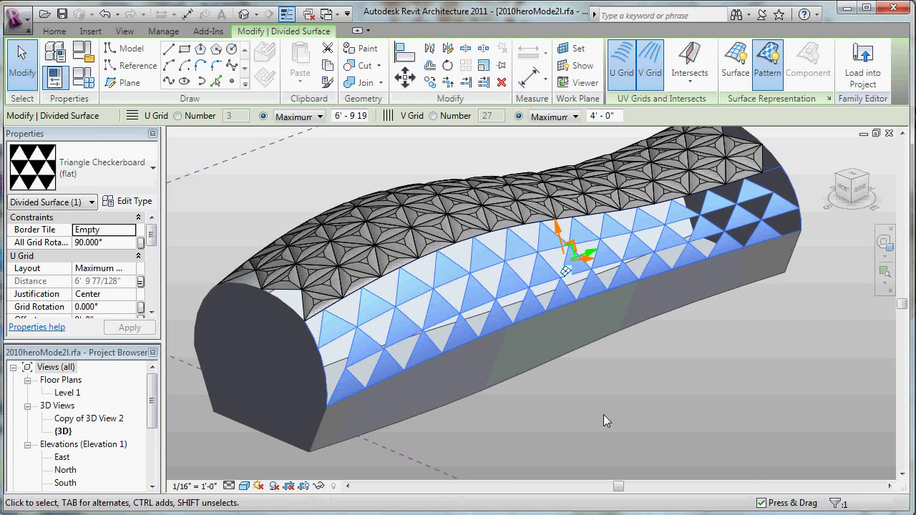
key("Escape")
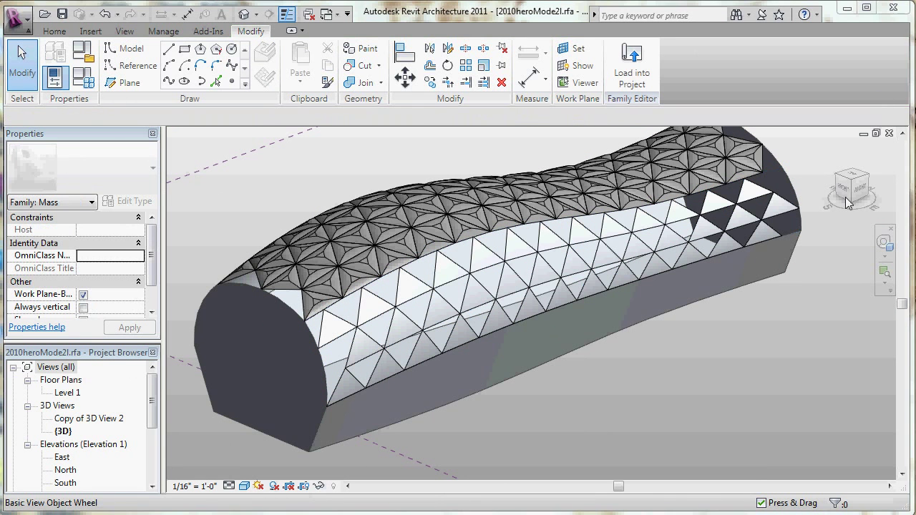
Step: Reselect the side divided surface and orbit the mass to a new angle
left_click(489, 331)
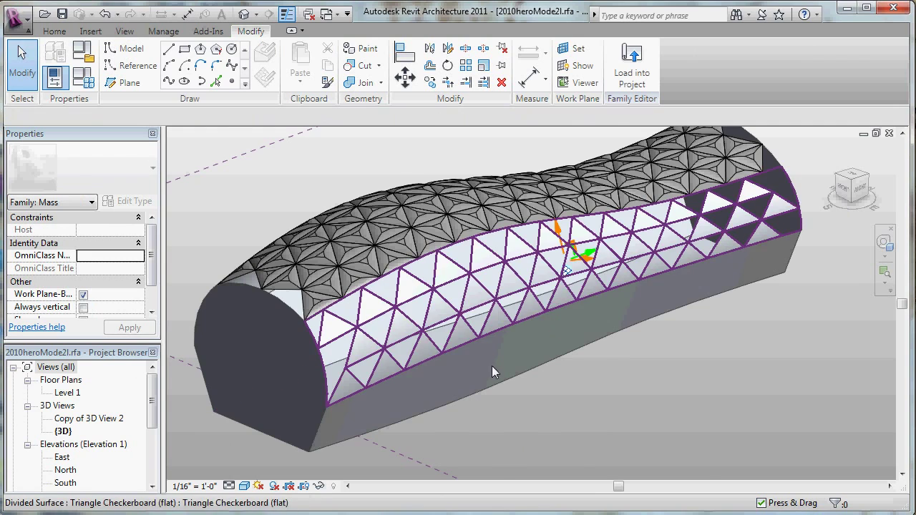
left_click(491, 366)
middle_click_drag(491, 366, 502, 324, "shift")
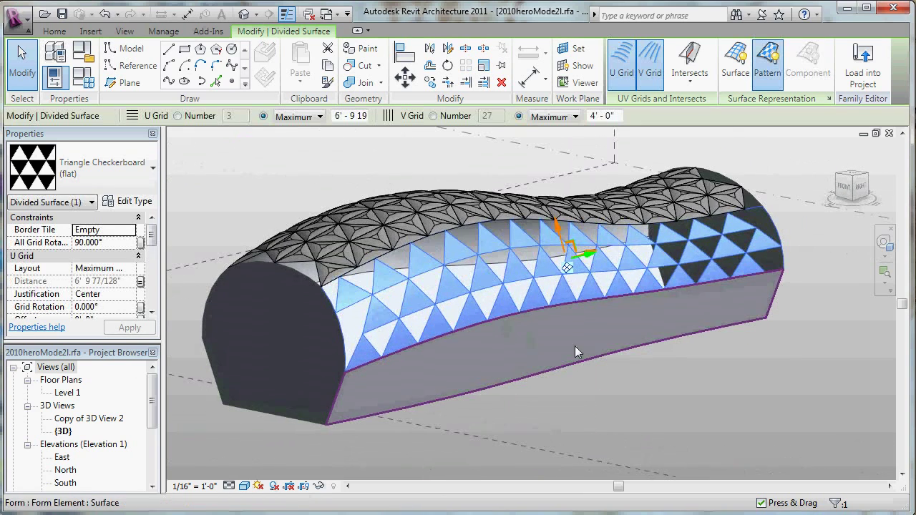
Step: Create a new family from the Curtain Panel Pattern Based.rft template
left_click(15, 20)
mouse_move(57, 84)
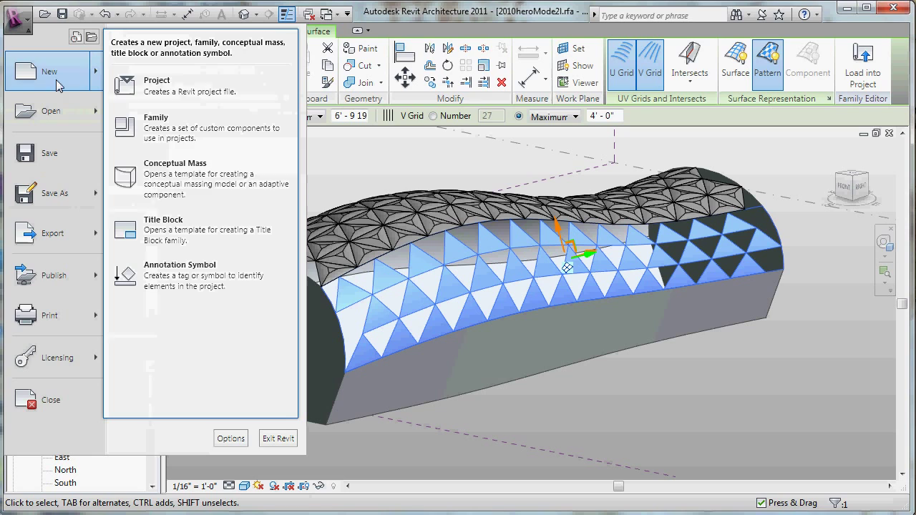
left_click(175, 129)
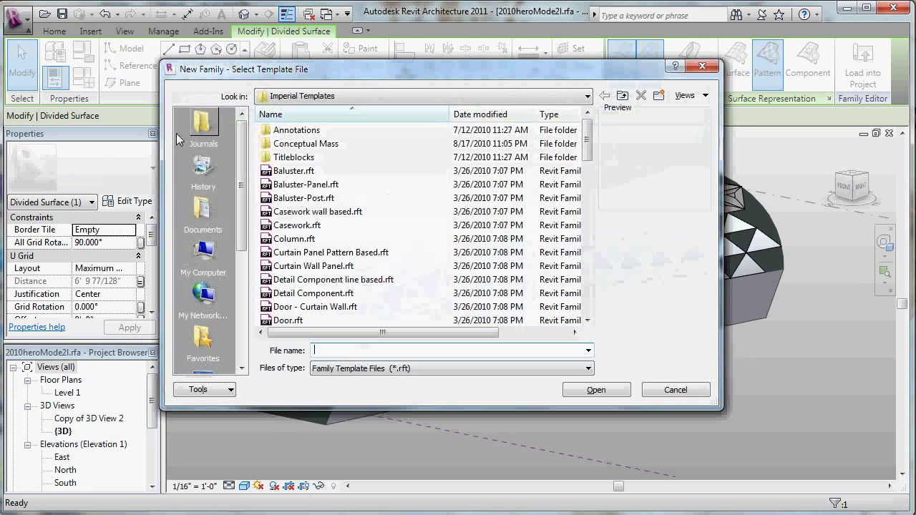
left_click(322, 252)
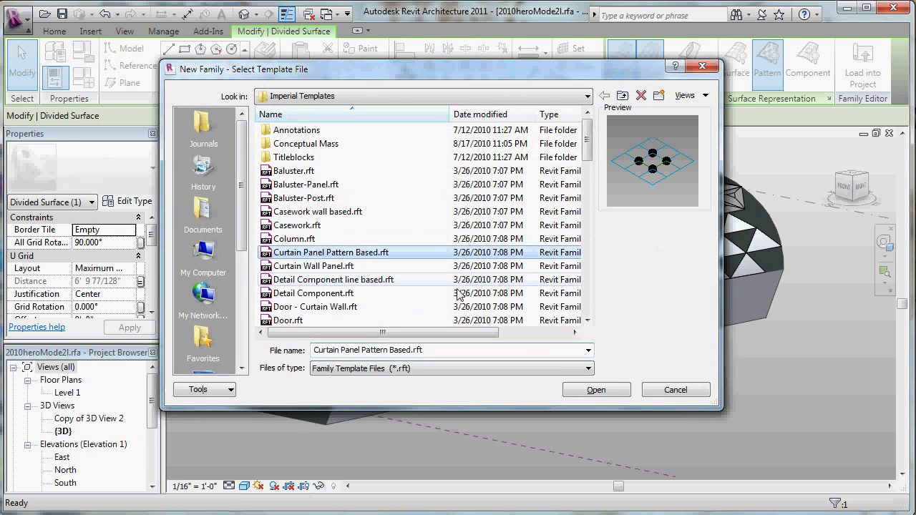
left_click(591, 391)
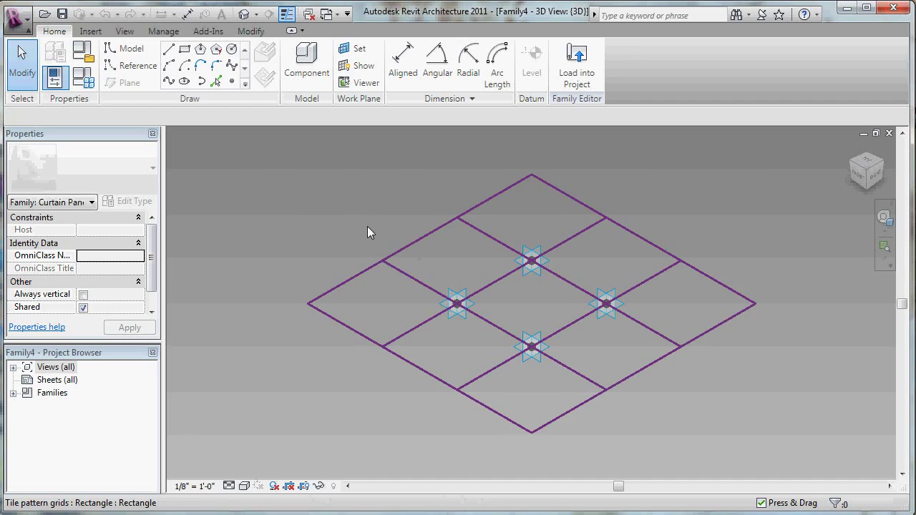
Step: Set the new family's tile pattern grid to Triangle Checkerboard (flat), then view Family3's raised panel
left_click(367, 228)
left_click(134, 173)
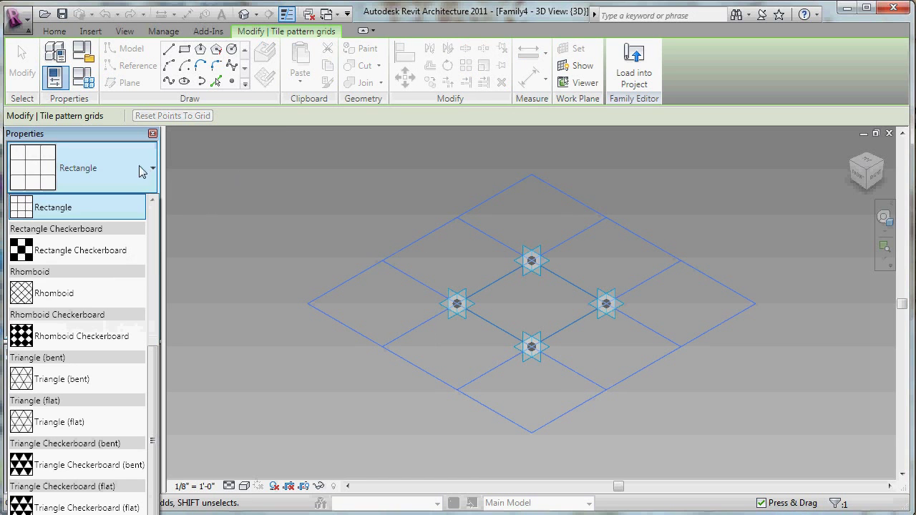
left_click(100, 505)
left_click(342, 239)
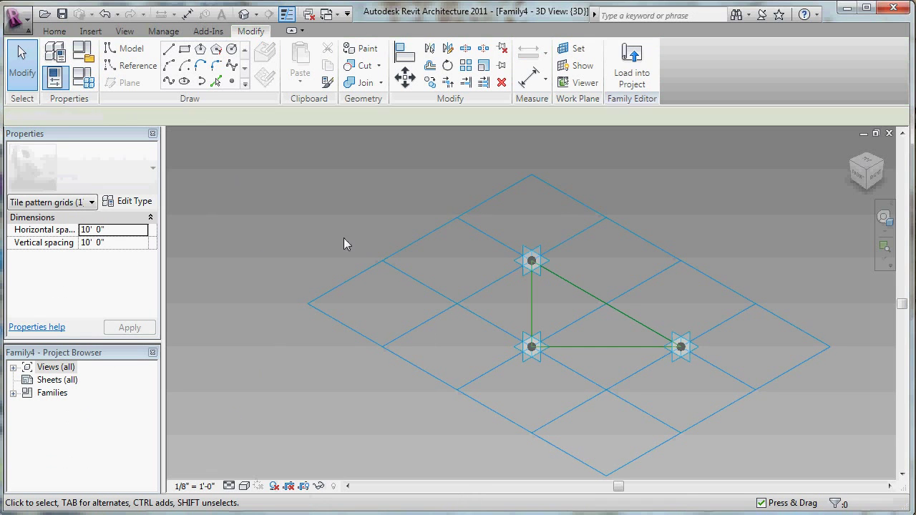
middle_click_drag(573, 312, 433, 279)
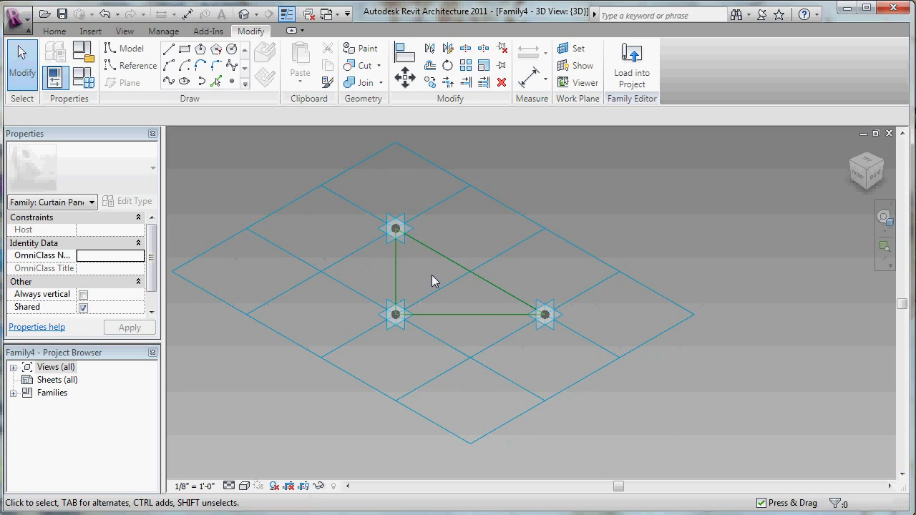
left_click(248, 227)
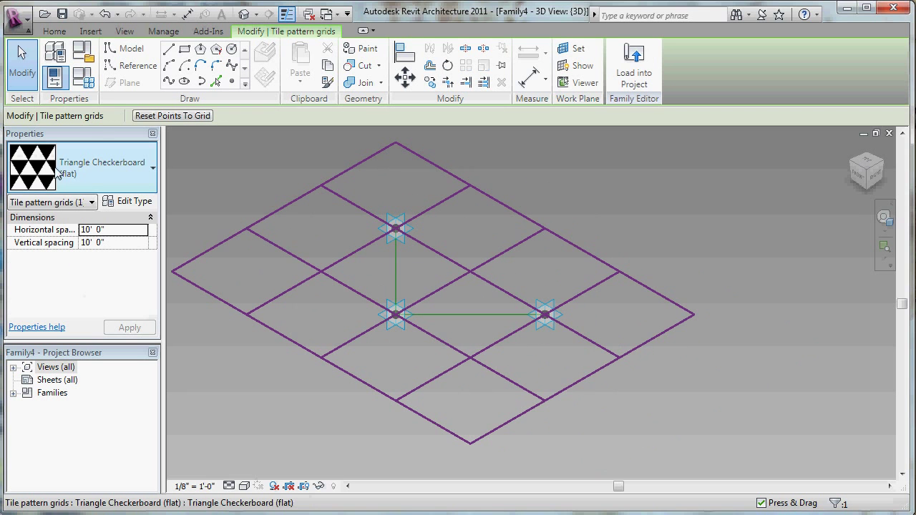
left_click(236, 178)
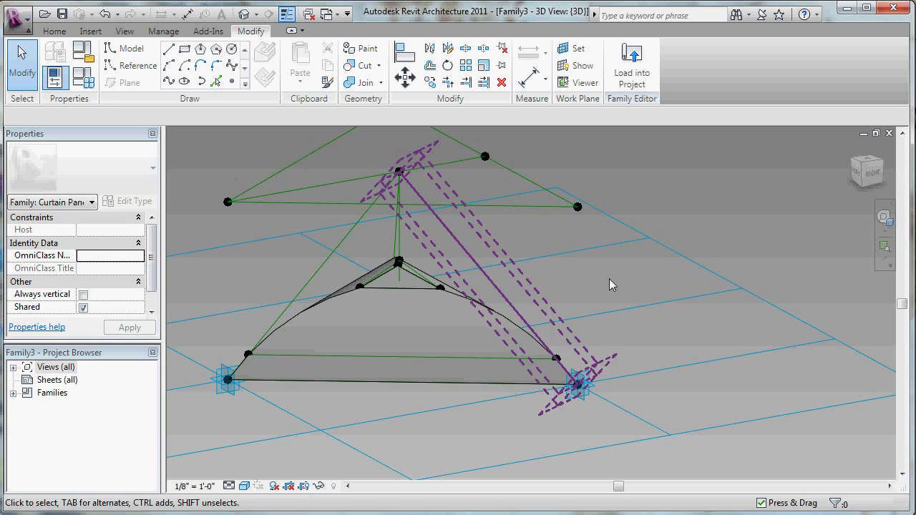
middle_click_drag(602, 266, 636, 356, "shift")
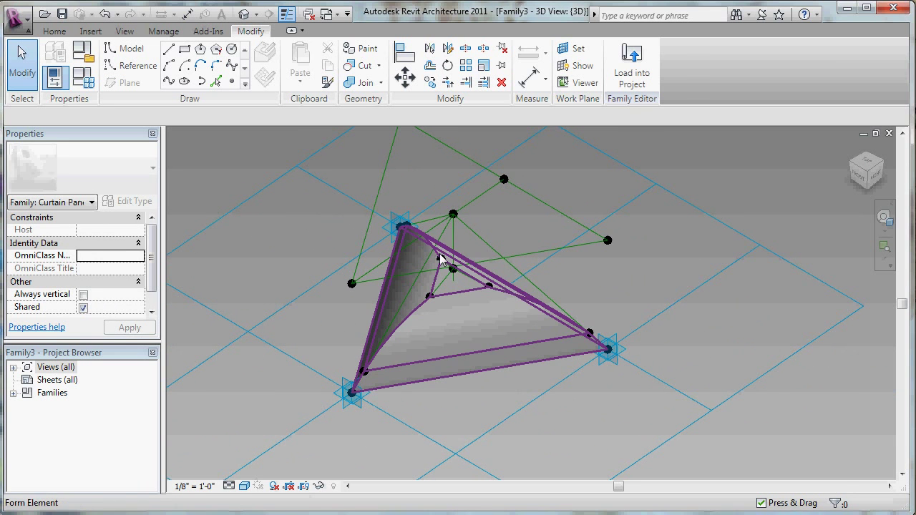
Step: Load the Family3 panel into Family4 only, excluding the mass project
left_click(245, 197)
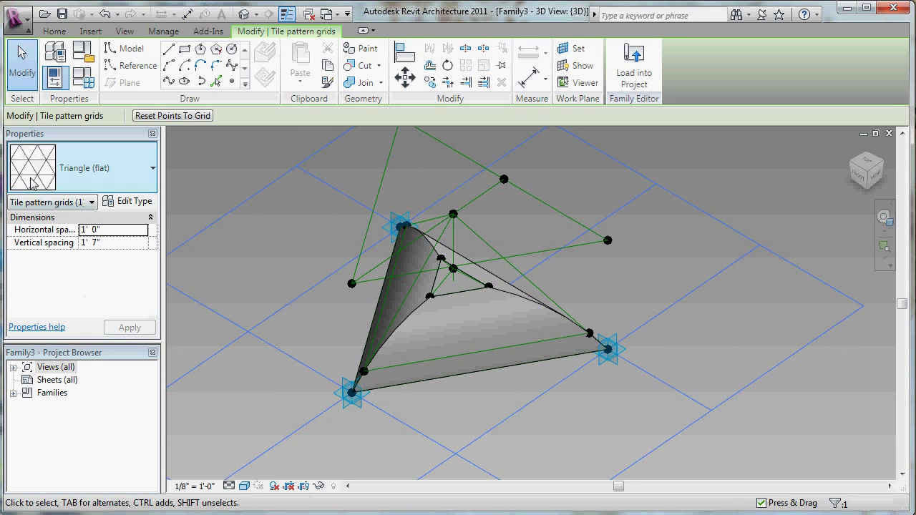
left_click(622, 79)
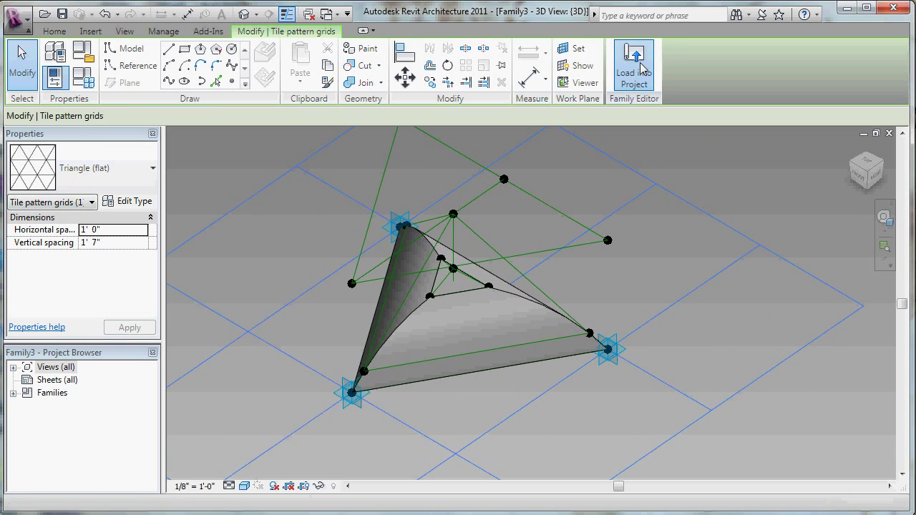
left_click(225, 275)
left_click(225, 265)
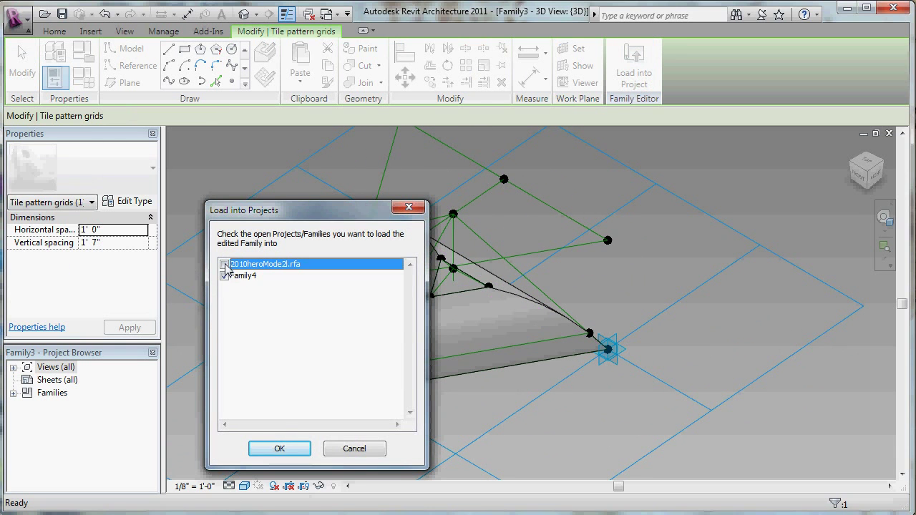
left_click(292, 448)
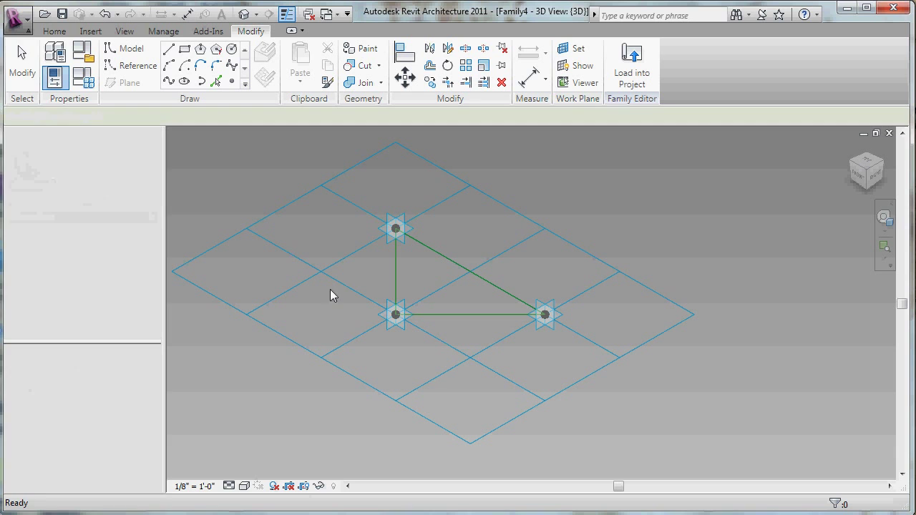
Step: Place Family3 from the Project Browser onto one triangle of Family4's checkerboard grid
left_click(13, 393)
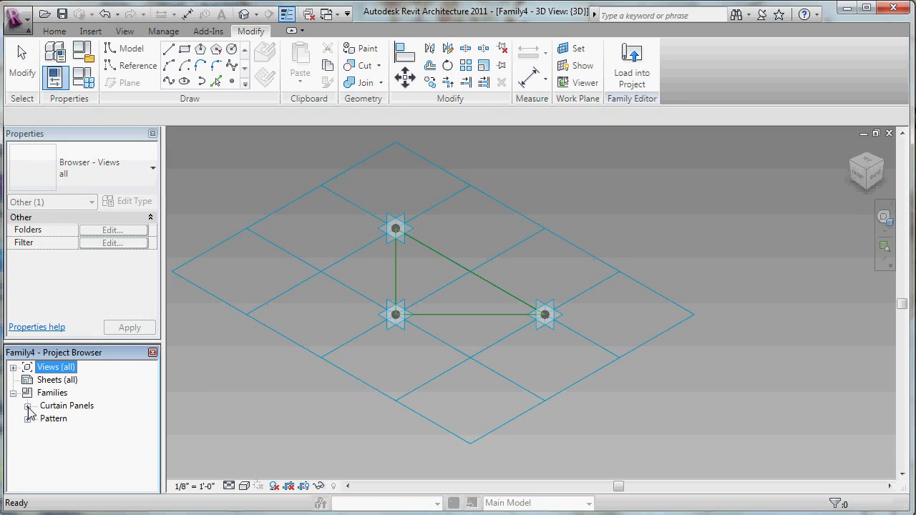
left_click(28, 406)
left_click(42, 418)
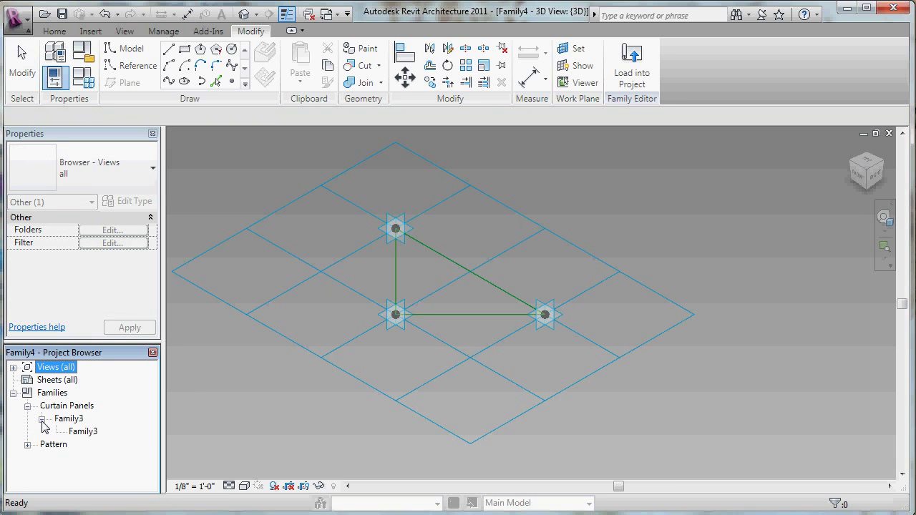
left_click(81, 431)
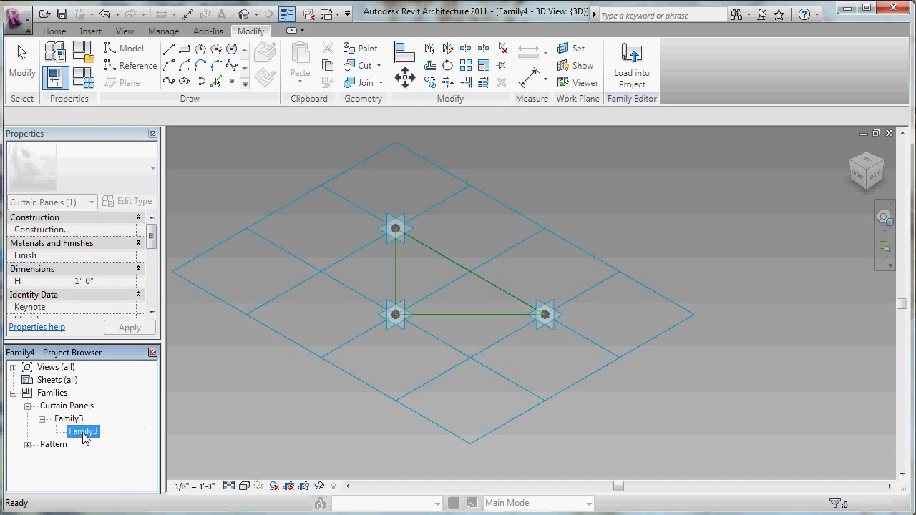
left_click_drag(138, 433, 317, 370)
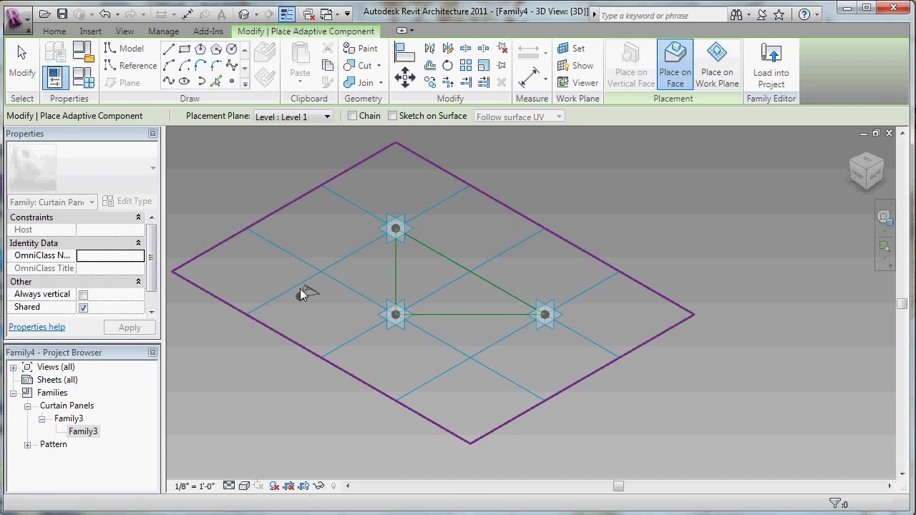
left_click(395, 228)
left_click(21, 61)
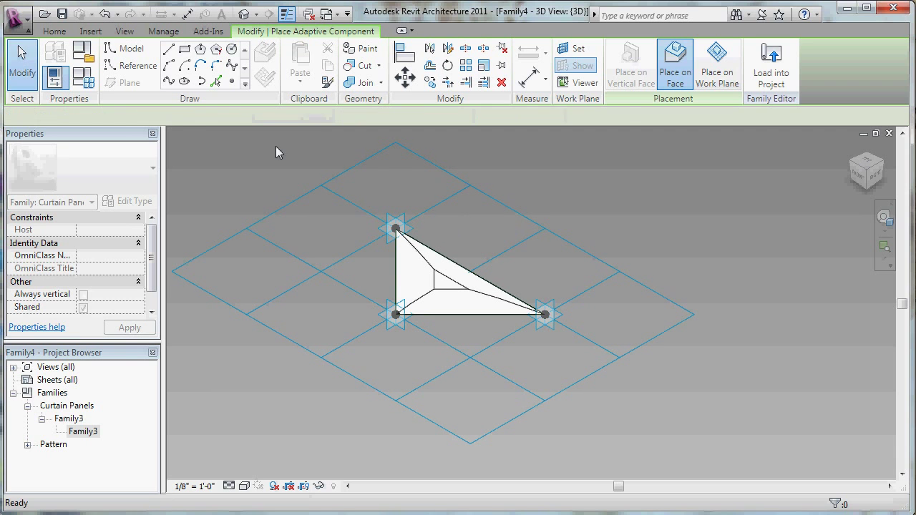
left_click(465, 281)
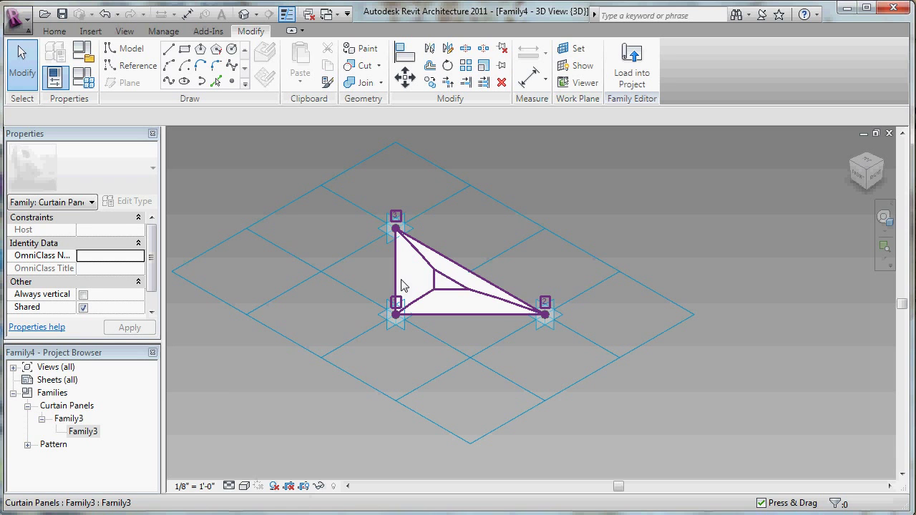
Step: Load the Family4 checkerboard family into the mass project
left_click(632, 66)
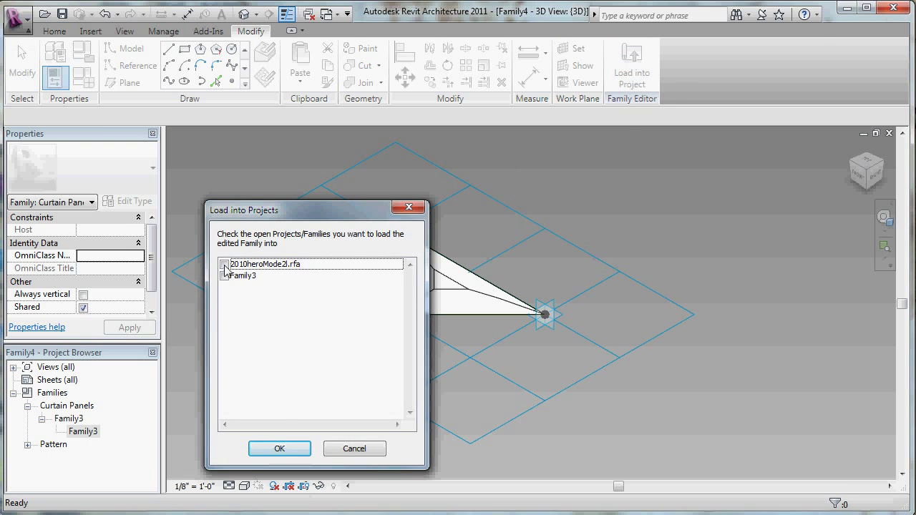
left_click(224, 264)
left_click(286, 447)
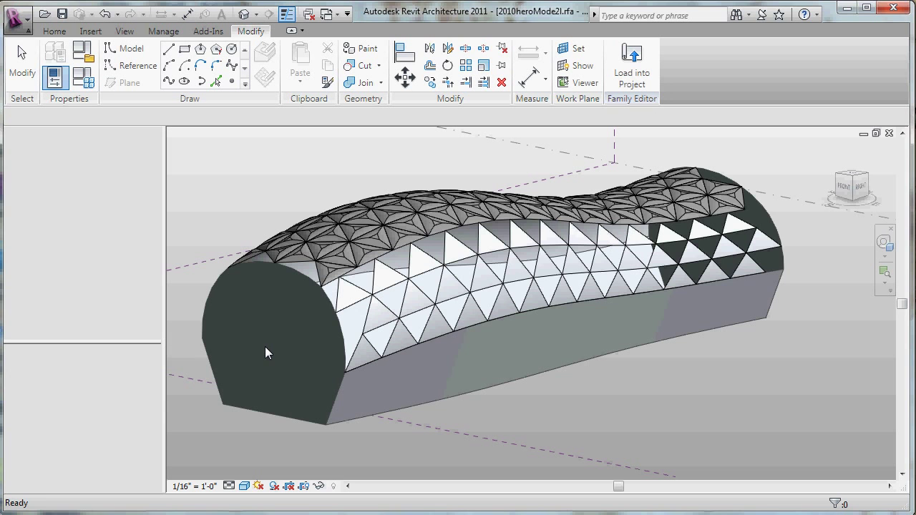
Step: Set the side divided surface's panel type to Family4 under Triangle Checkerboard (flat)
left_click(415, 289)
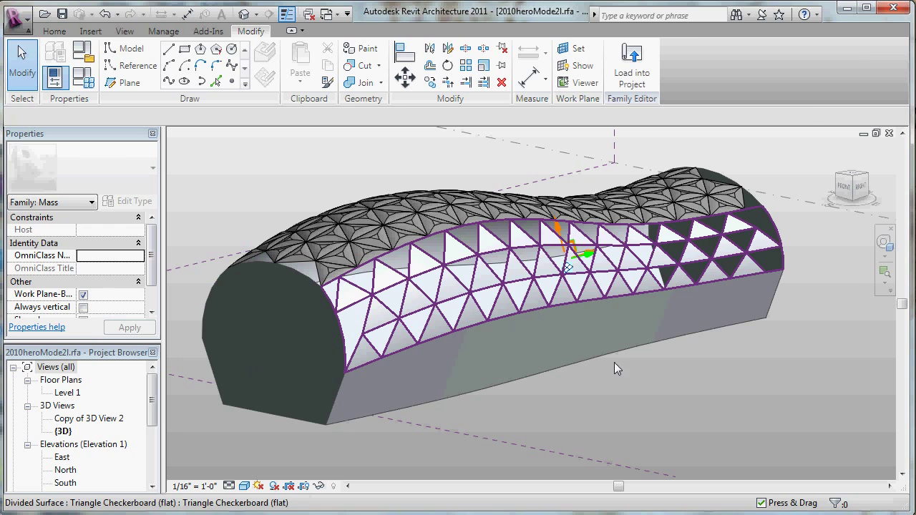
left_click(614, 362)
left_click(151, 171)
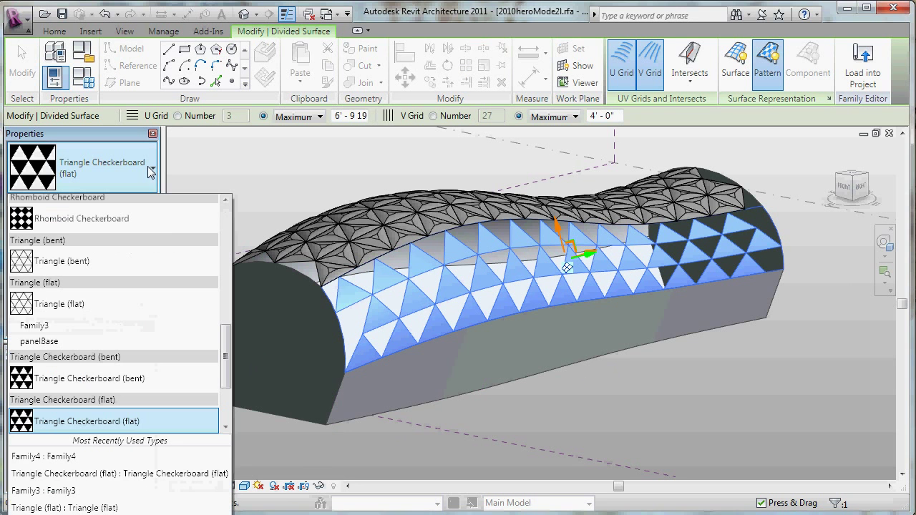
scroll(224, 345, "down", 1)
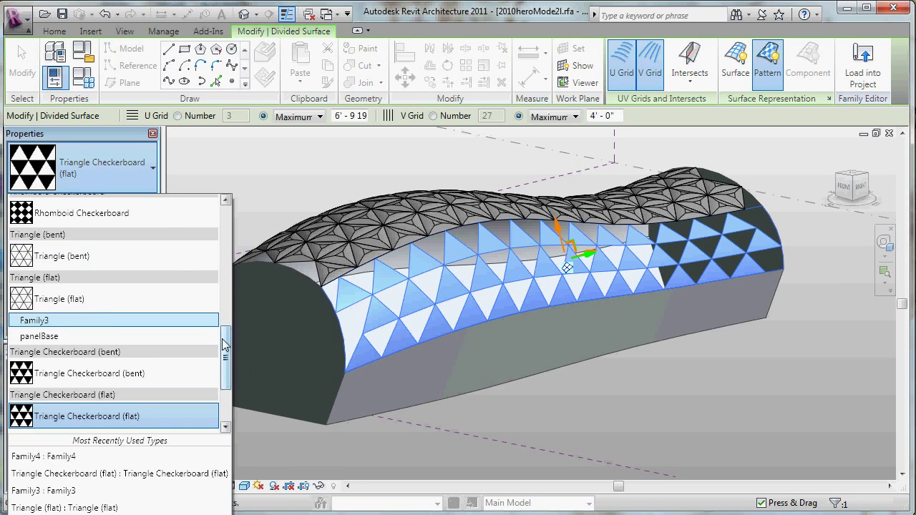
scroll(224, 345, "down", 3)
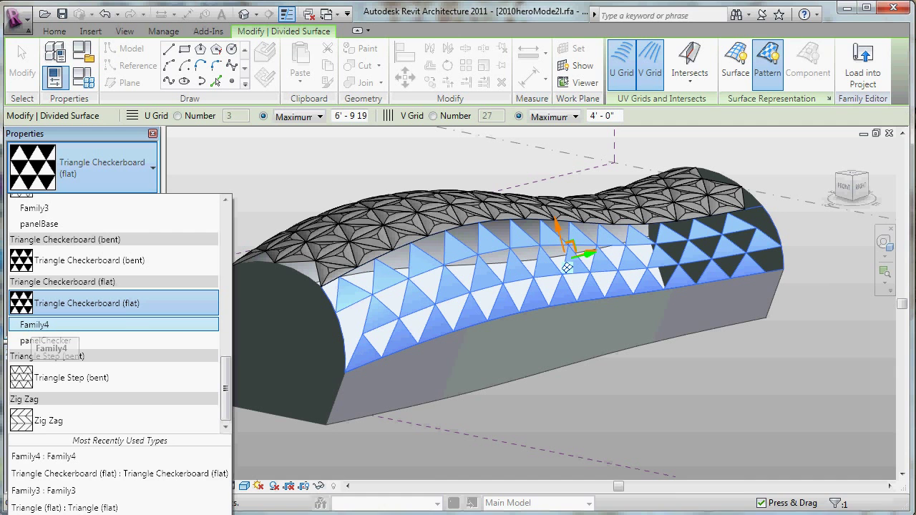
left_click(43, 324)
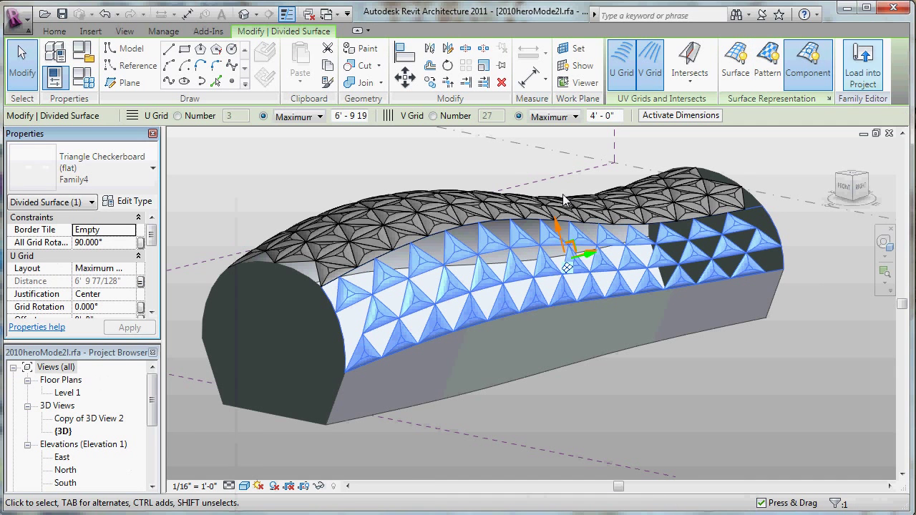
left_click(492, 161)
middle_click_drag(492, 160, 521, 238, "shift")
scroll(512, 236, "up", 5)
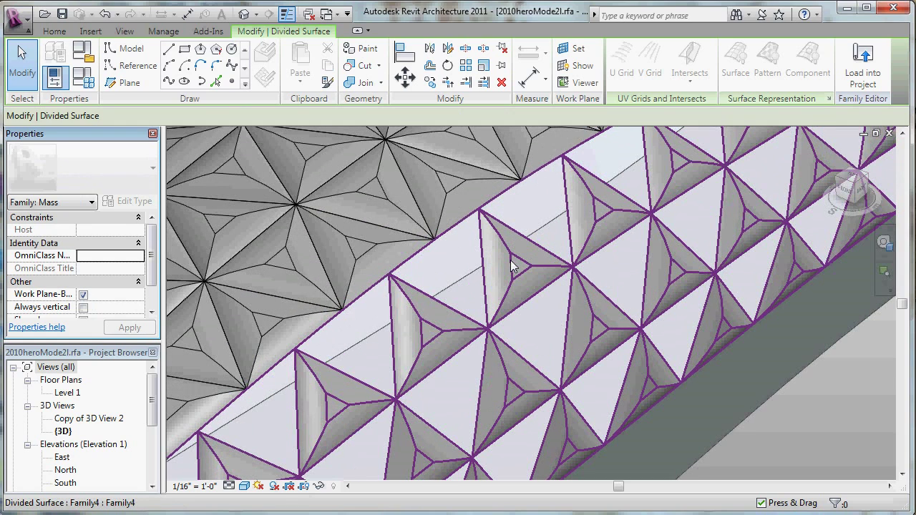
key("Tab")
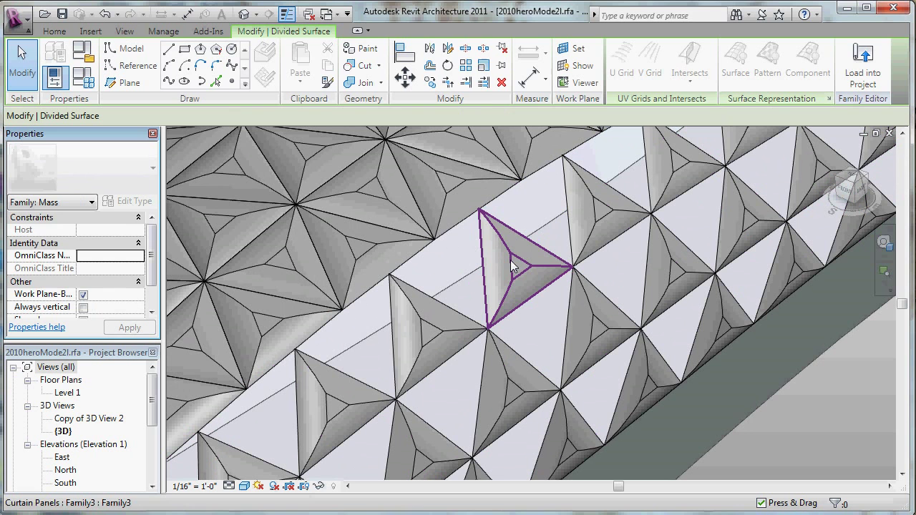
left_click(510, 259)
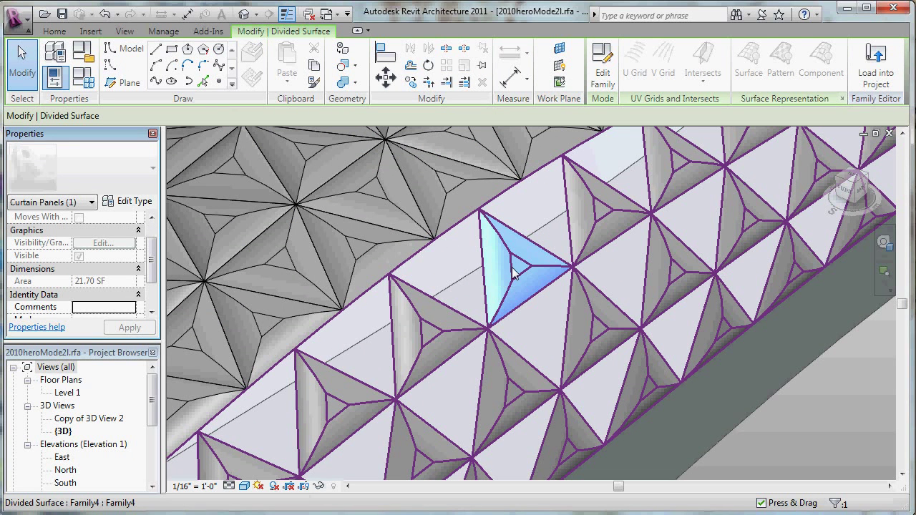
key("Tab")
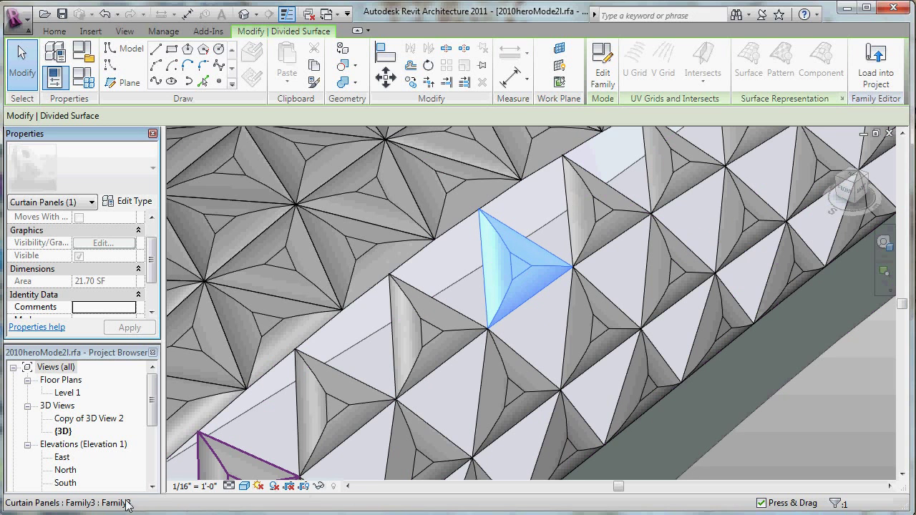
key("Tab")
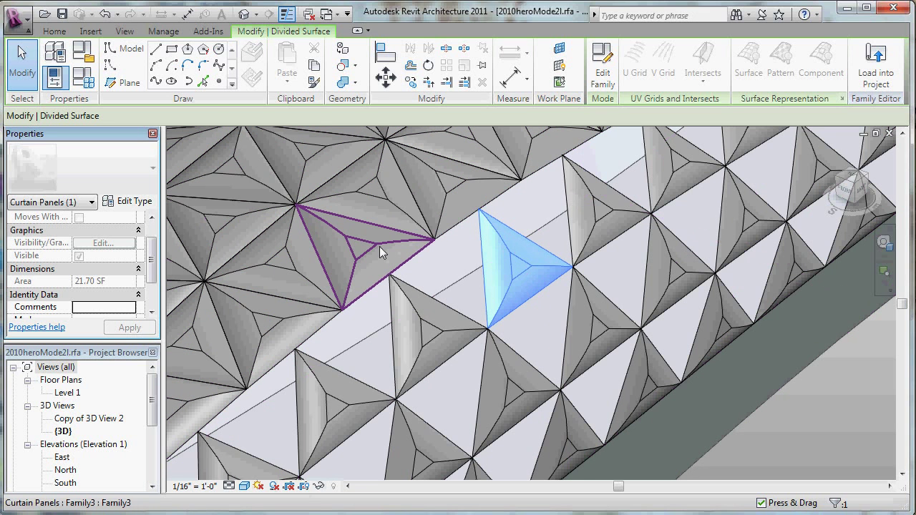
left_click(380, 246)
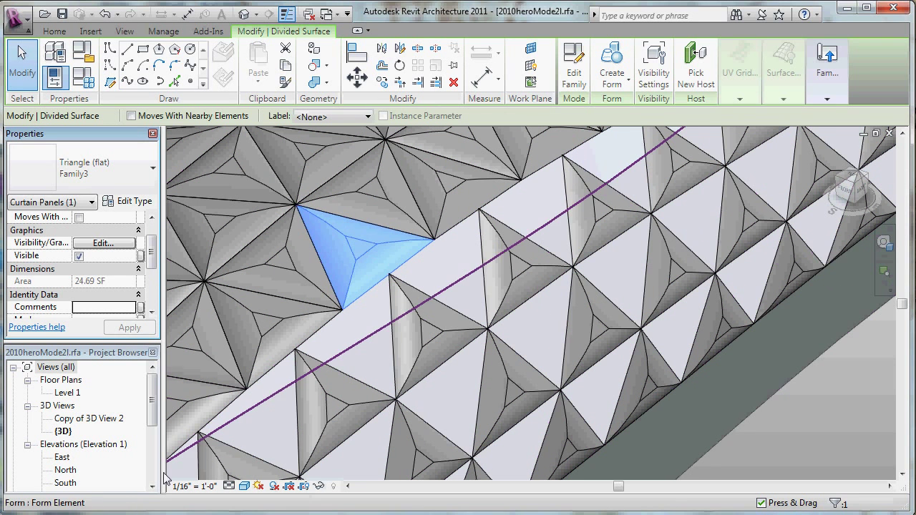
scroll(357, 259, "down", 5)
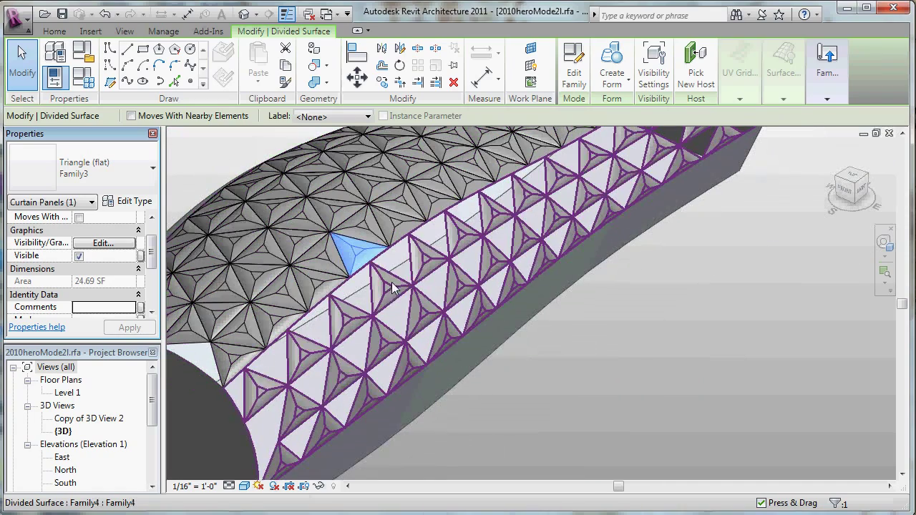
middle_click_drag(589, 373, 555, 341, "shift")
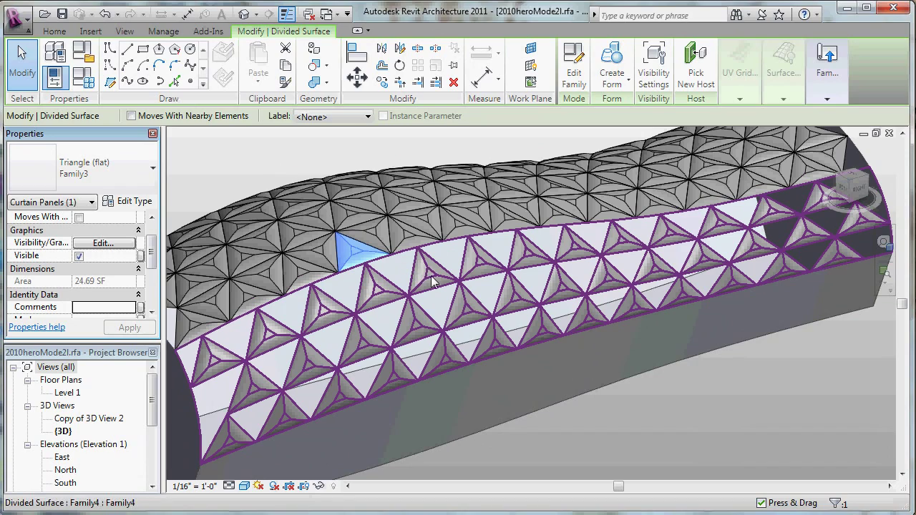
key("Escape")
middle_click_drag(571, 400, 687, 331, "shift")
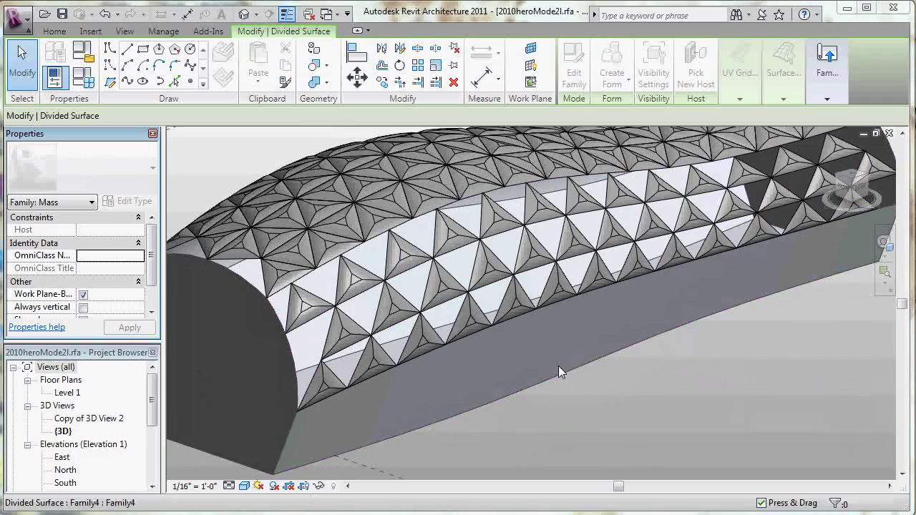
scroll(581, 395, "down", 4)
middle_click_drag(507, 301, 526, 208, "shift")
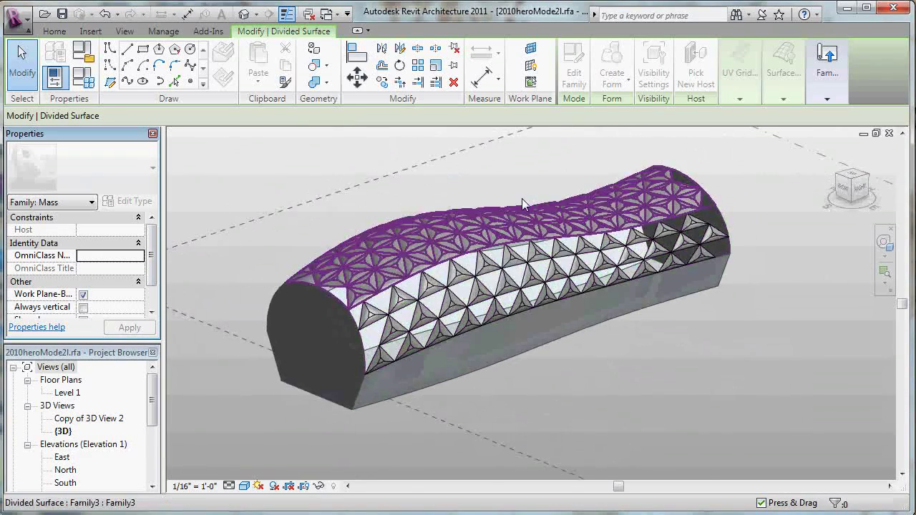
scroll(522, 204, "up", 3)
left_click(450, 267)
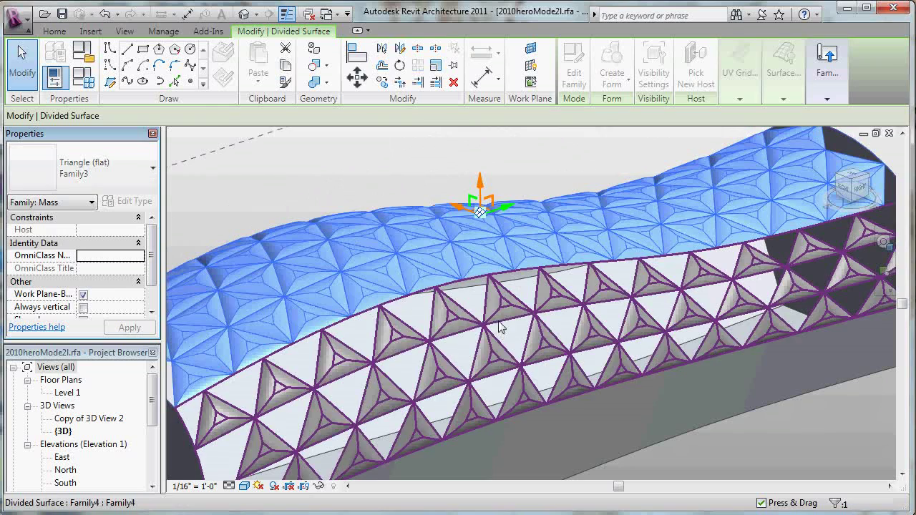
left_click(497, 322, "ctrl")
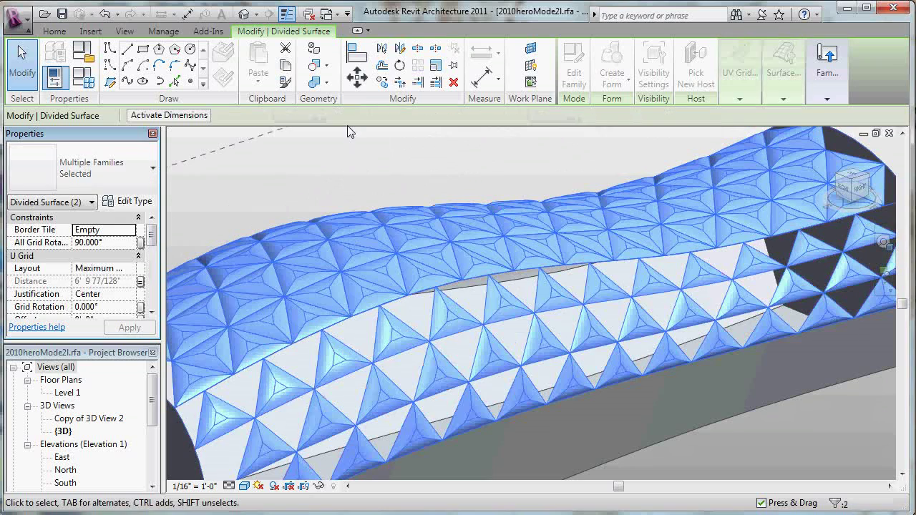
Step: Set v to 2' 0" (u 3' 4 205/256") in Family Types and orbit to view the finer grid
left_click(82, 78)
left_click(179, 136)
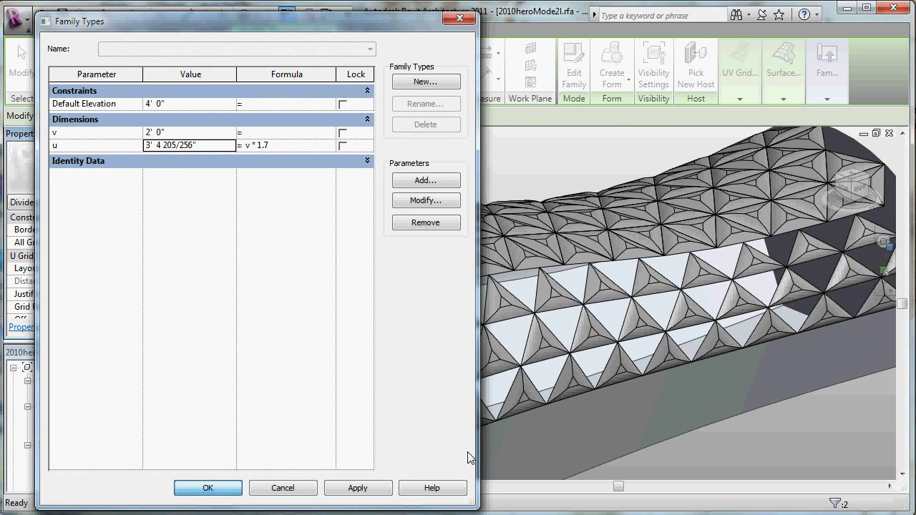
key("Return")
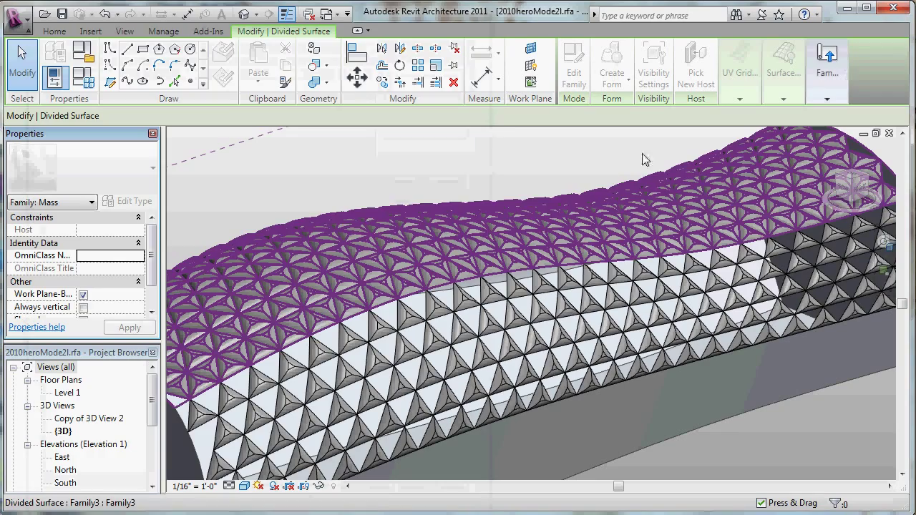
left_click(402, 271)
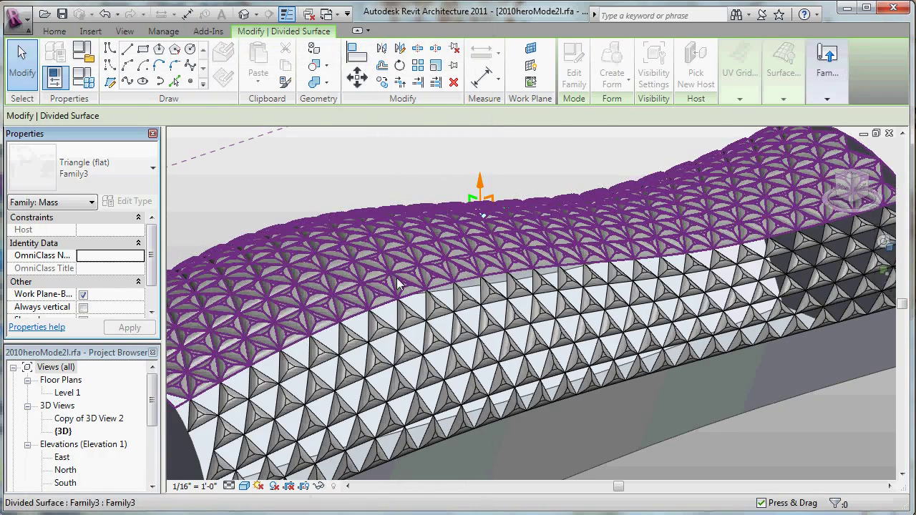
mouse_move(402, 272)
middle_mouse_down("shift")
mouse_move(518, 244)
mouse_move(428, 220)
mouse_move(322, 175)
middle_mouse_up("shift")
left_click(323, 177)
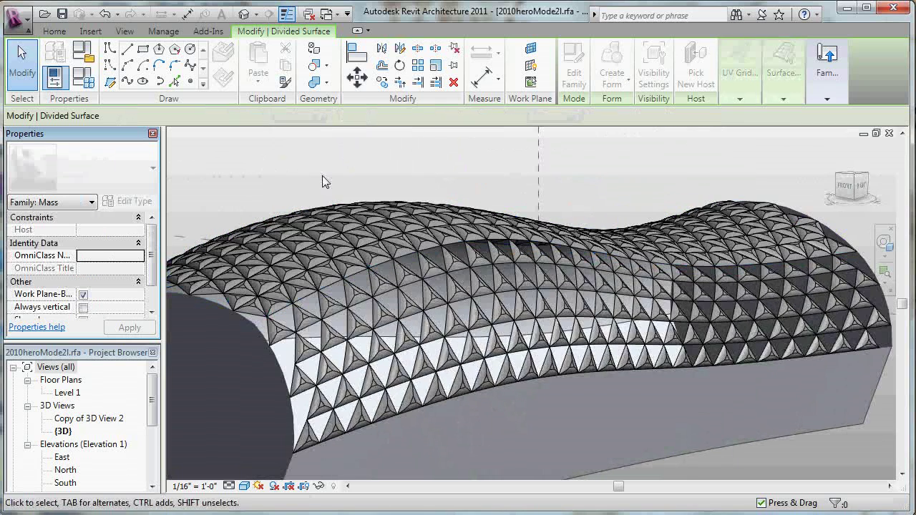
double_click(80, 419)
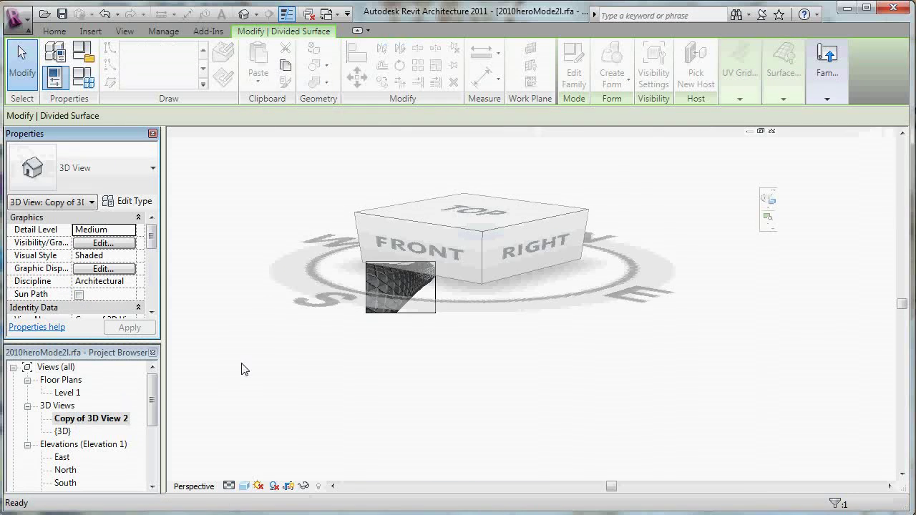
scroll(412, 288, "up", 8)
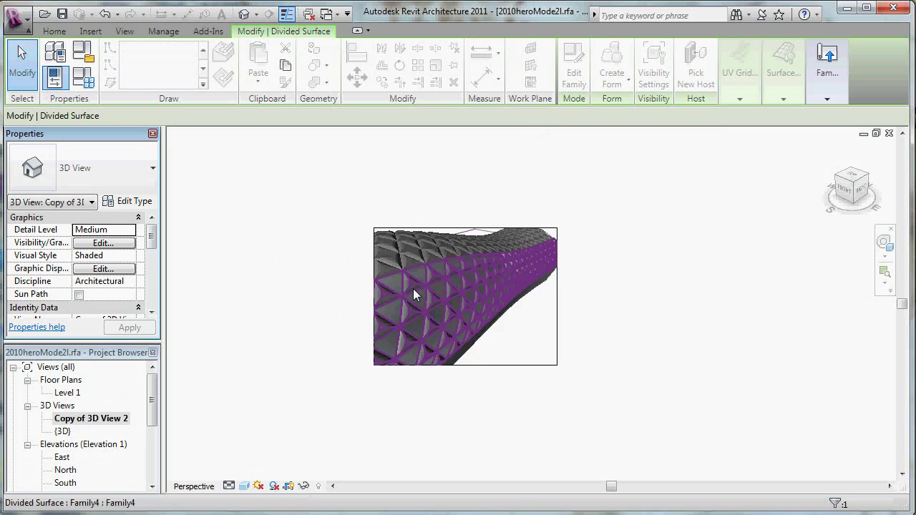
scroll(247, 304, "down", 3)
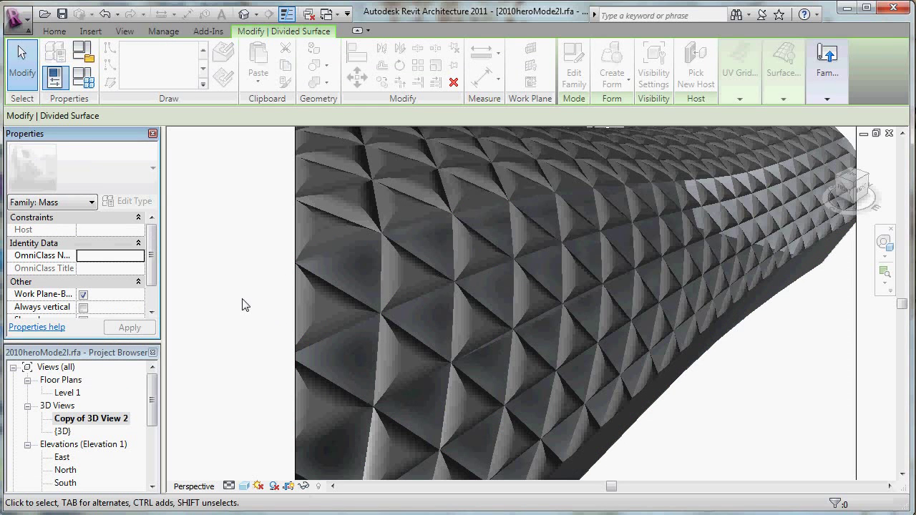
left_click(425, 305)
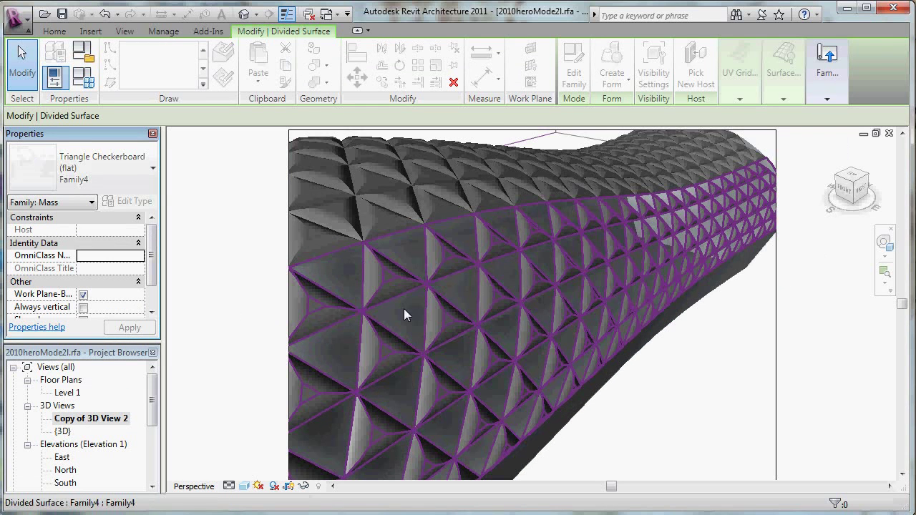
left_click(414, 201, "ctrl")
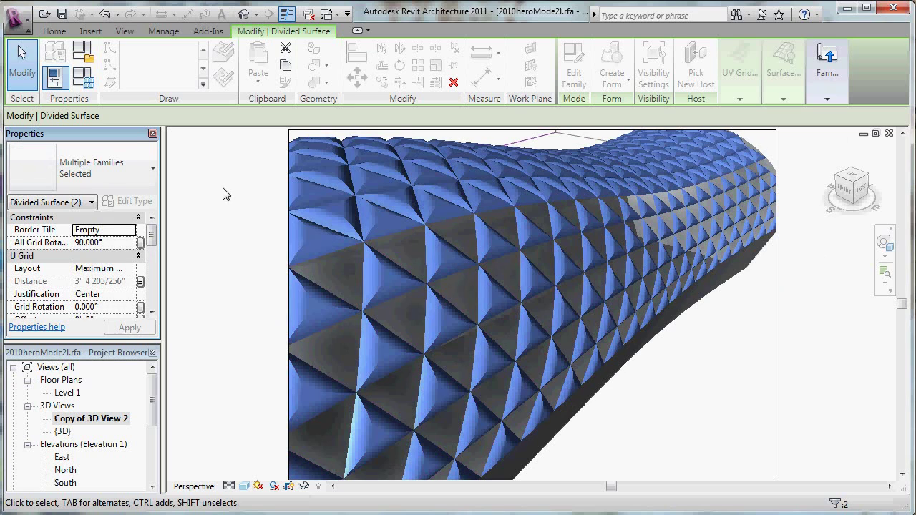
middle_click_drag(218, 209, 236, 246, "shift")
left_click(237, 246)
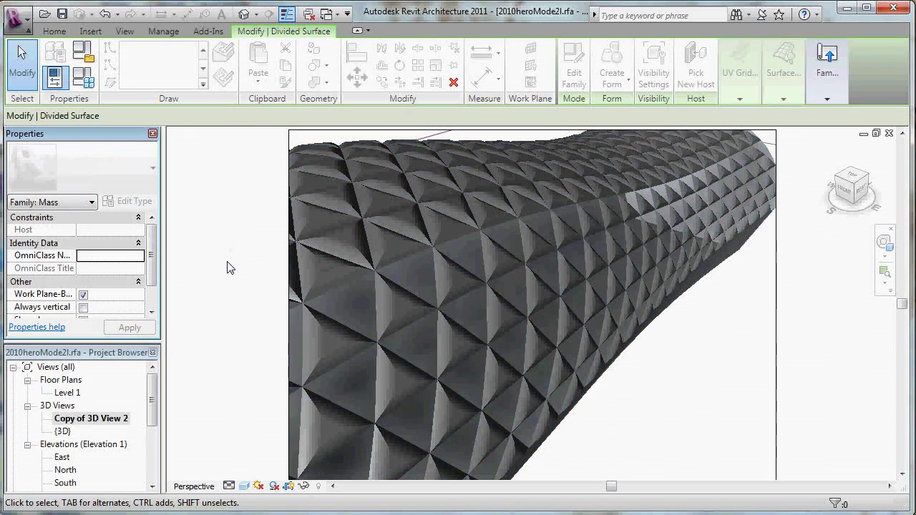